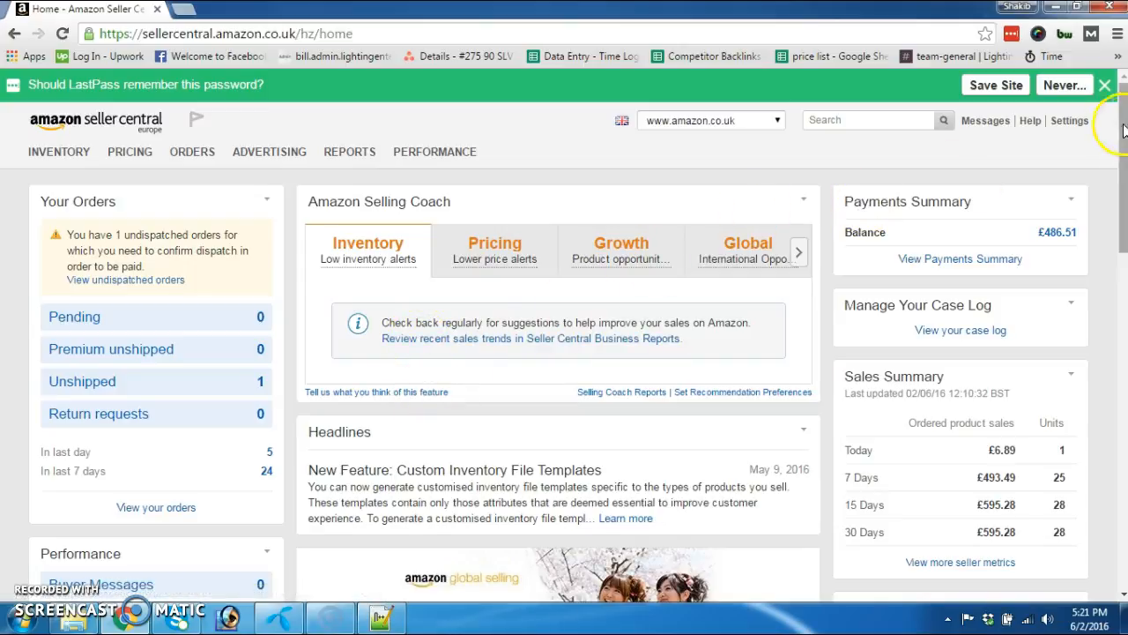
# Dismiss the offer to save the password and open the Add a Product page from the inventory options.
pyautogui.click(1104, 84)
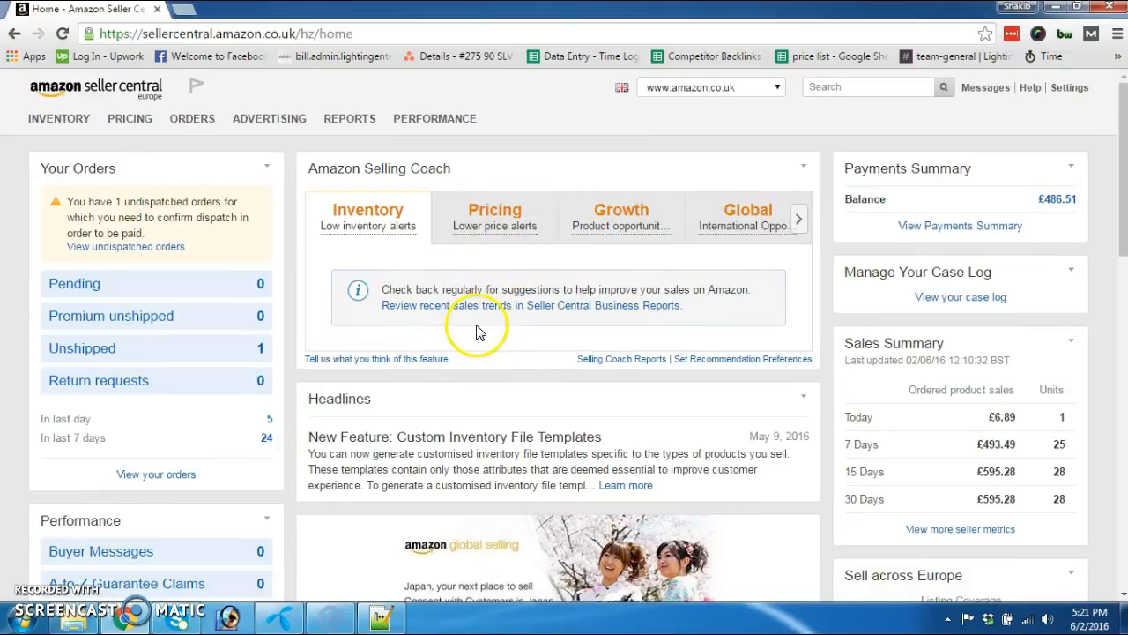
pyautogui.moveTo(44, 123)
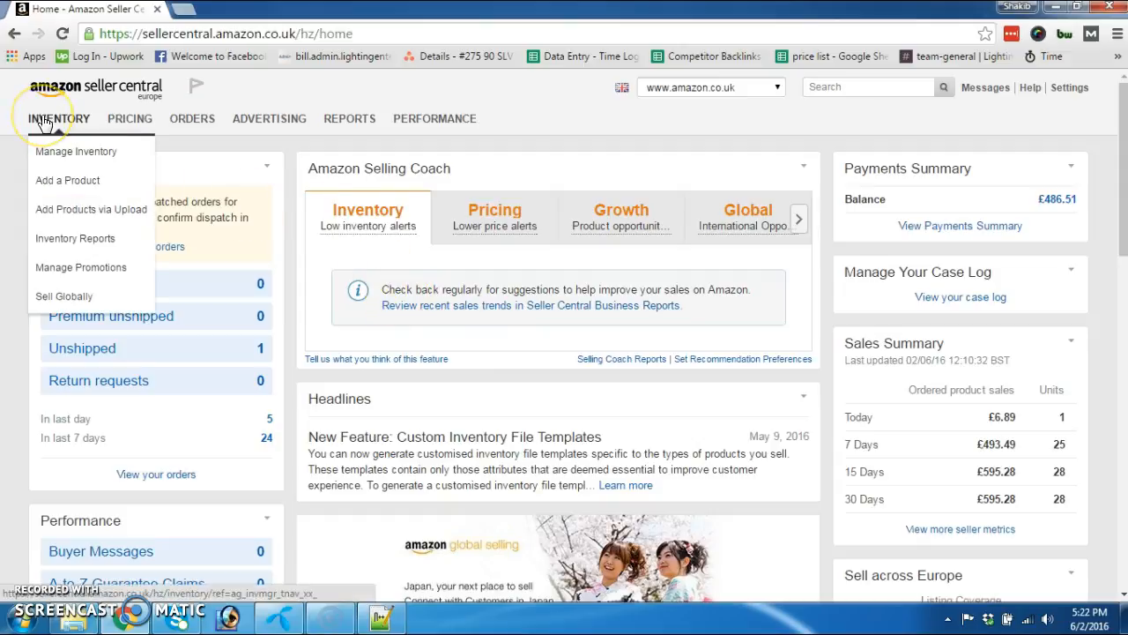
pyautogui.click(62, 181)
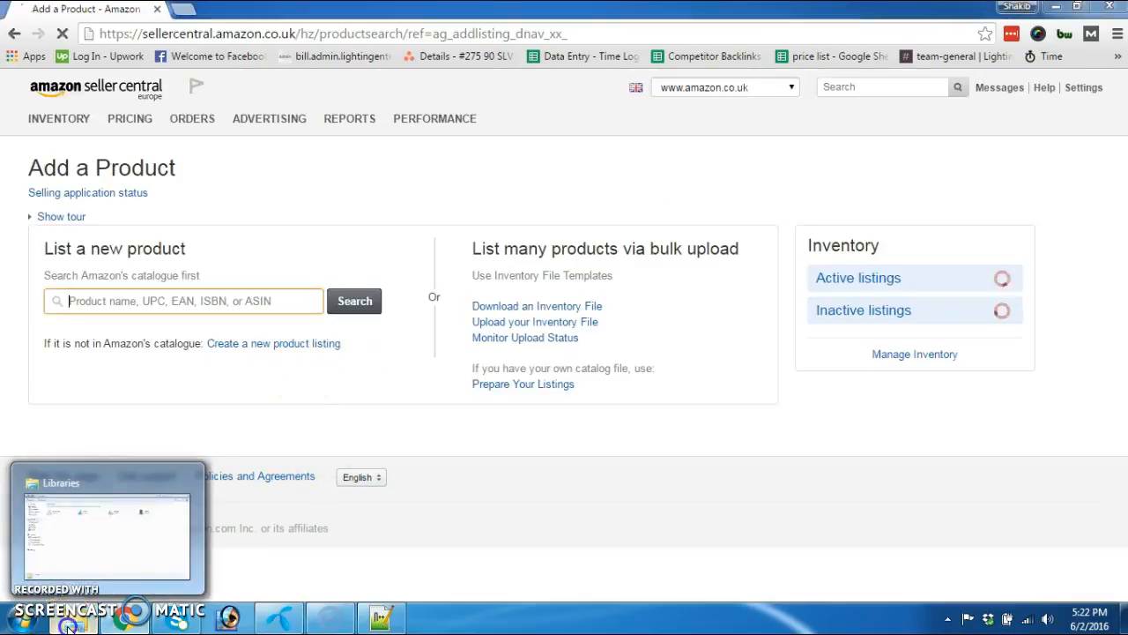
# Switch to Windows Explorer and open the "amazon images" folder inside "fake grass", under oDesk_Projects on Local Disk (E:).
pyautogui.click(74, 617)
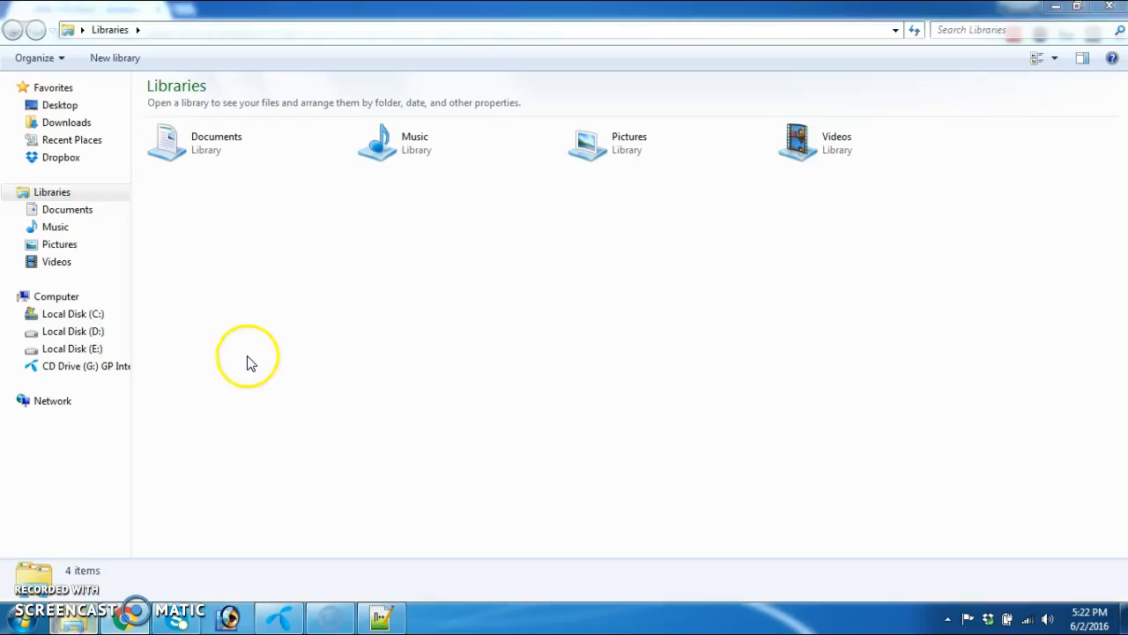
pyautogui.click(75, 349)
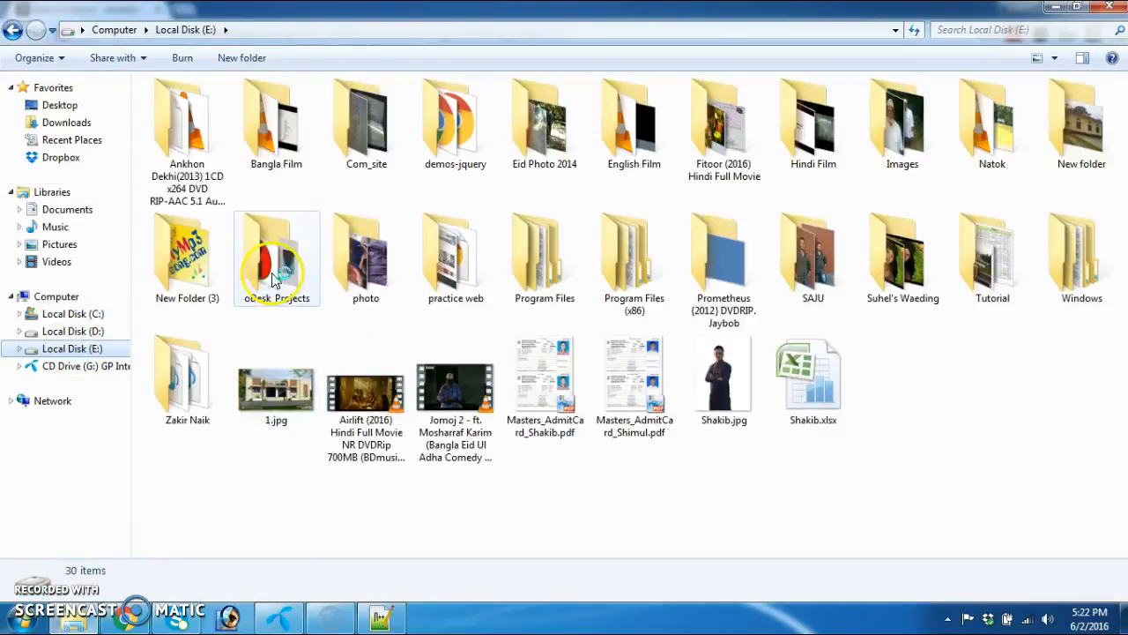
pyautogui.doubleClick(273, 279)
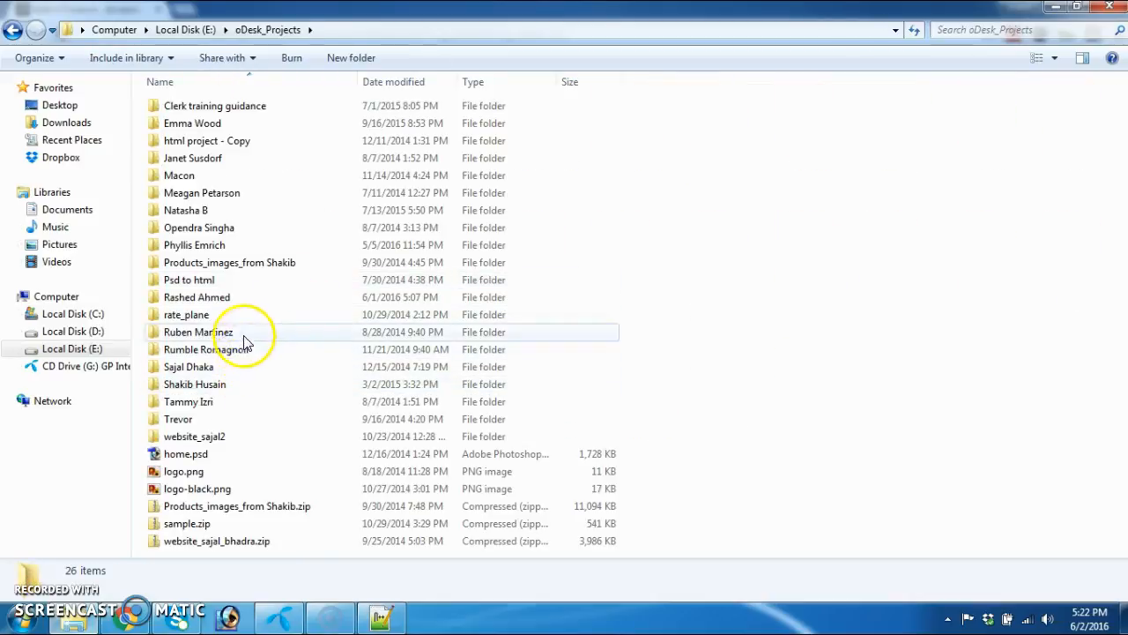
pyautogui.doubleClick(231, 295)
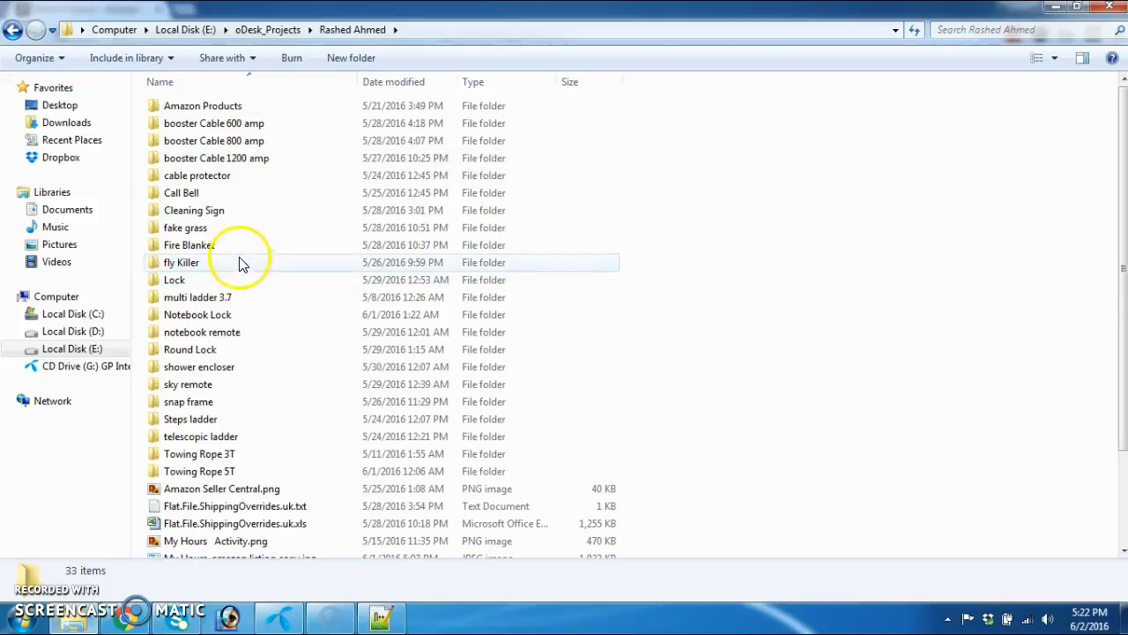
pyautogui.click(242, 229)
pyautogui.doubleClick(242, 229)
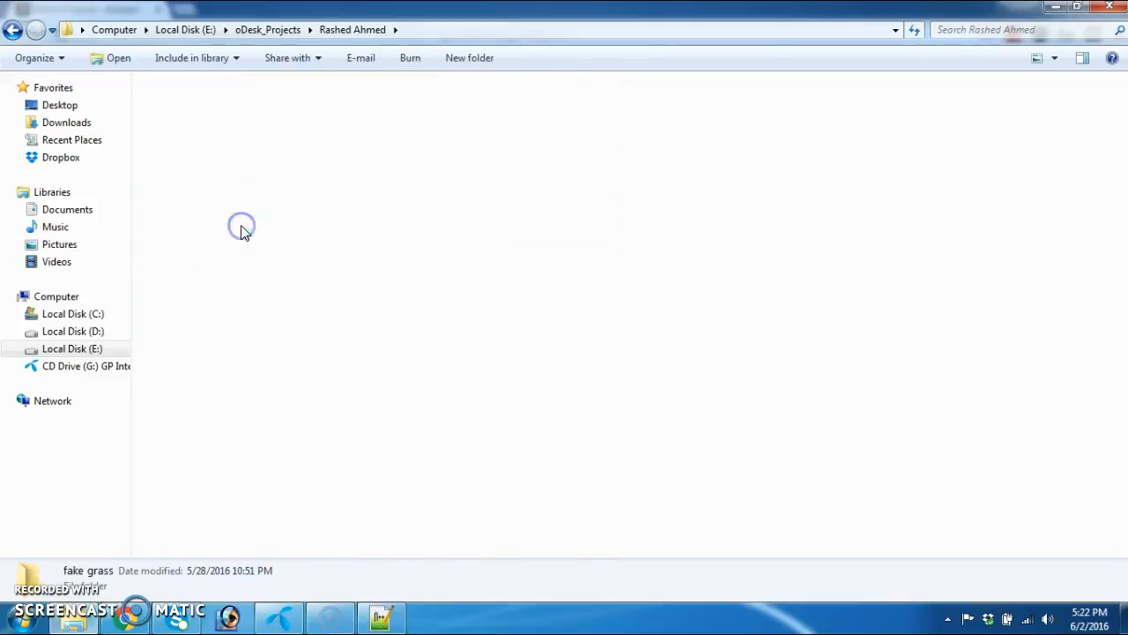
pyautogui.click(200, 137)
pyautogui.doubleClick(198, 134)
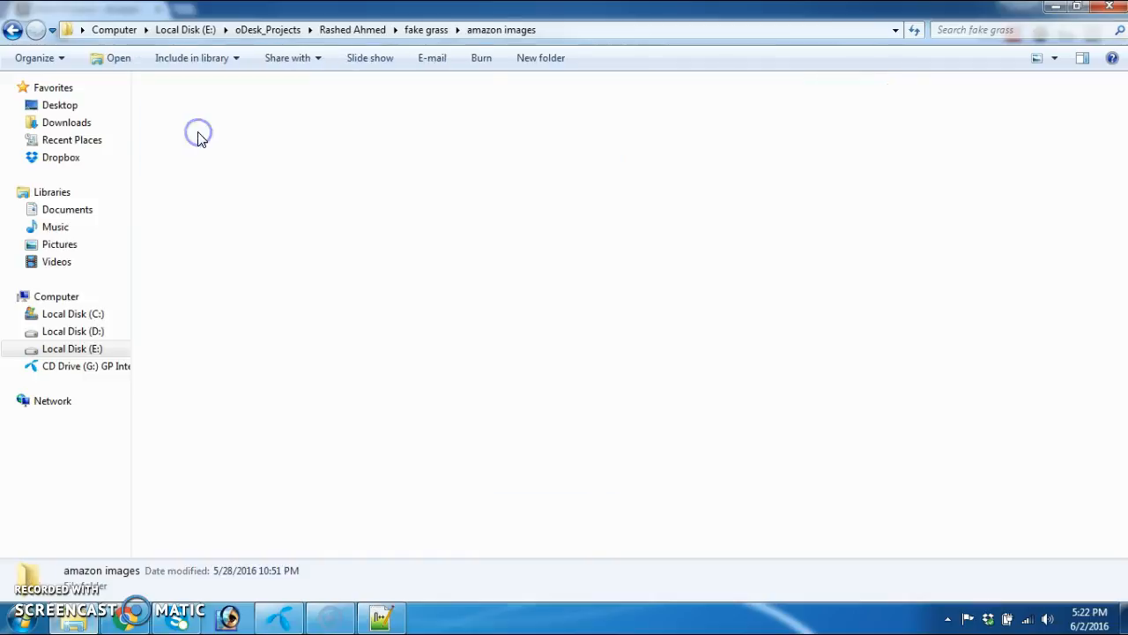
# View the product image 6mm.jpg at full window size, then close the photo viewer.
pyautogui.click(372, 141)
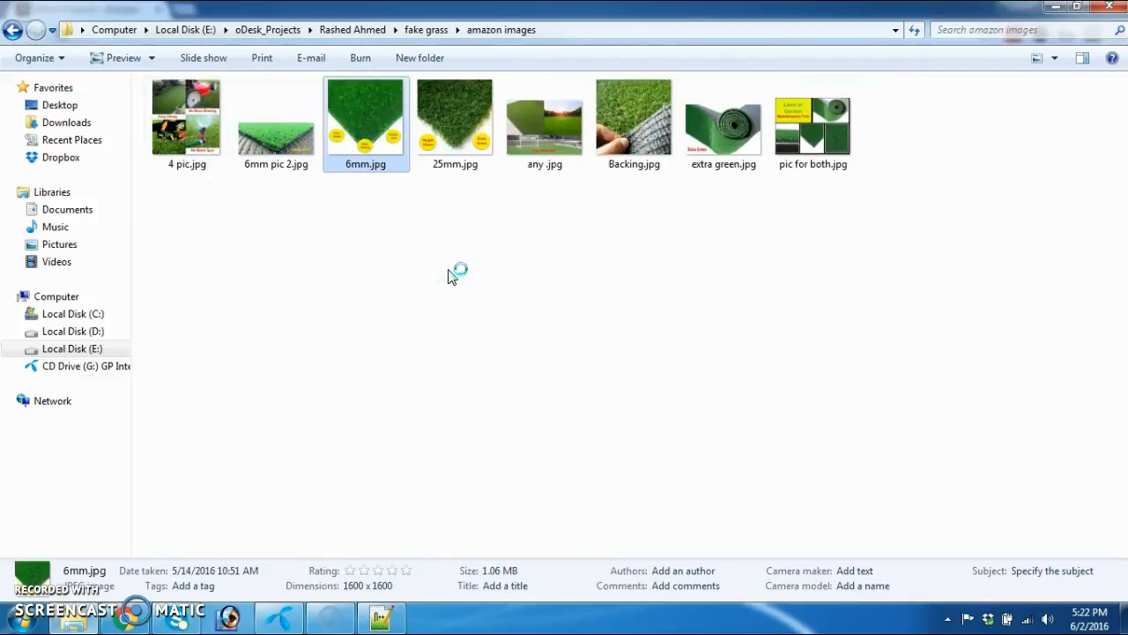
pyautogui.press('Return')
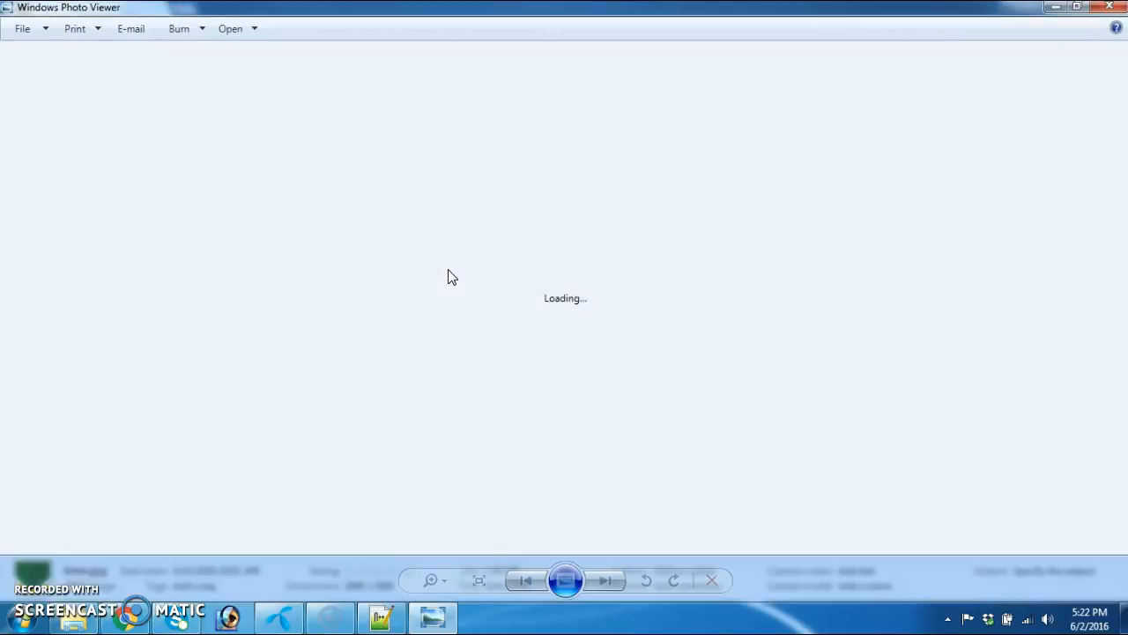
pyautogui.scroll(2, 544, 312)
pyautogui.scroll(-2, 544, 312)
pyautogui.scroll(1, 544, 312)
pyautogui.scroll(-1, 544, 312)
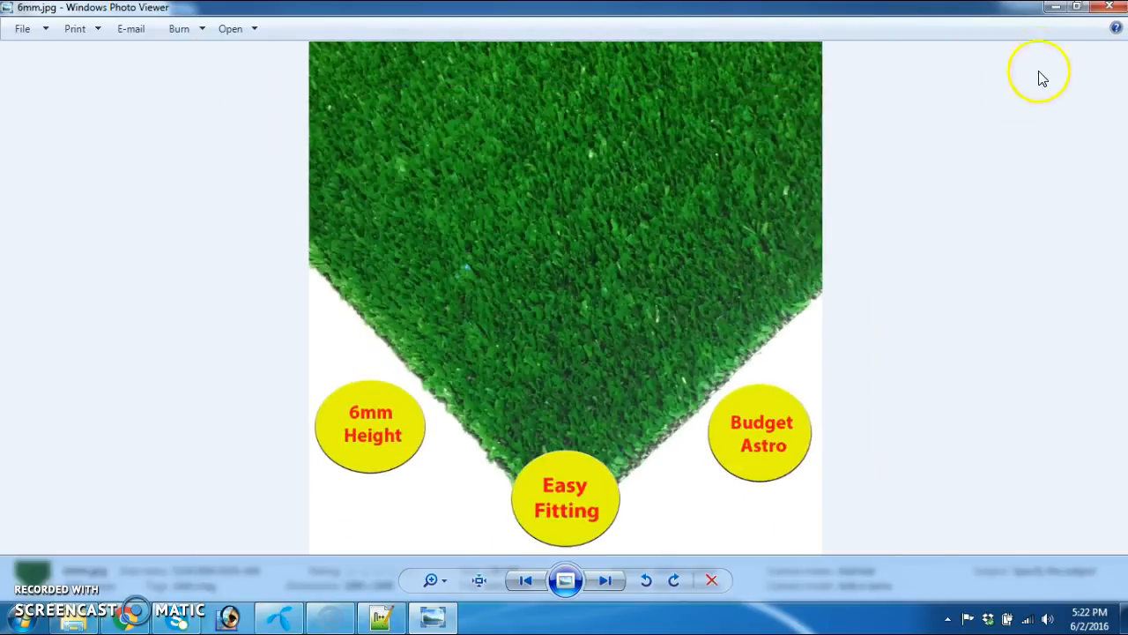
pyautogui.click(1115, 9)
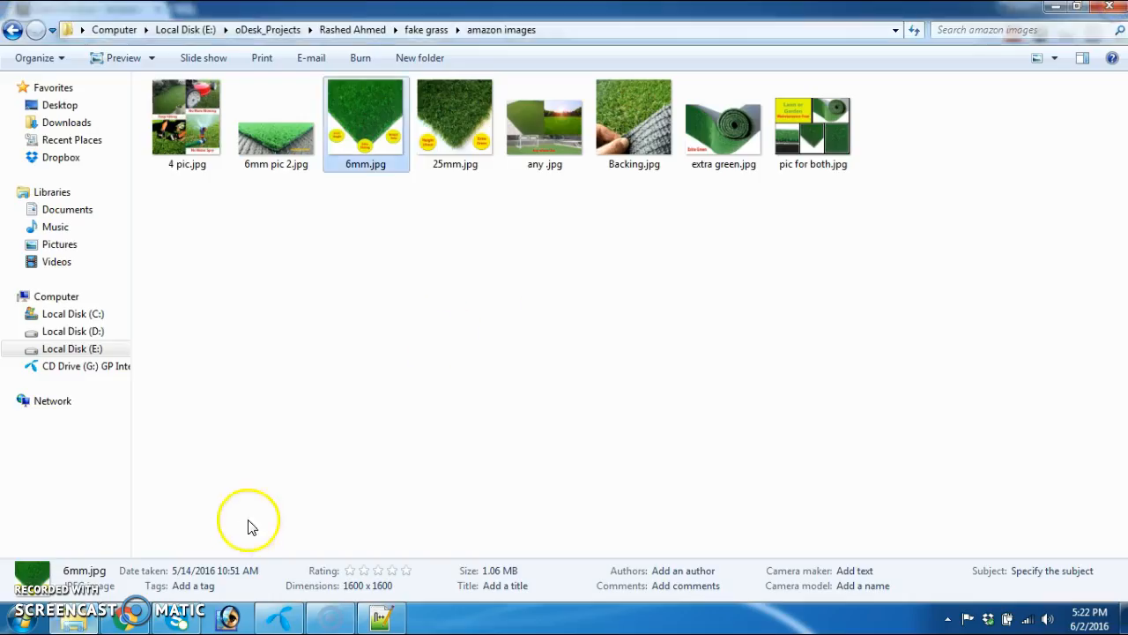
# Switch back to Chrome and open the bookmarked price list Google Sheet in a new tab.
pyautogui.click(129, 617)
pyautogui.click(244, 306)
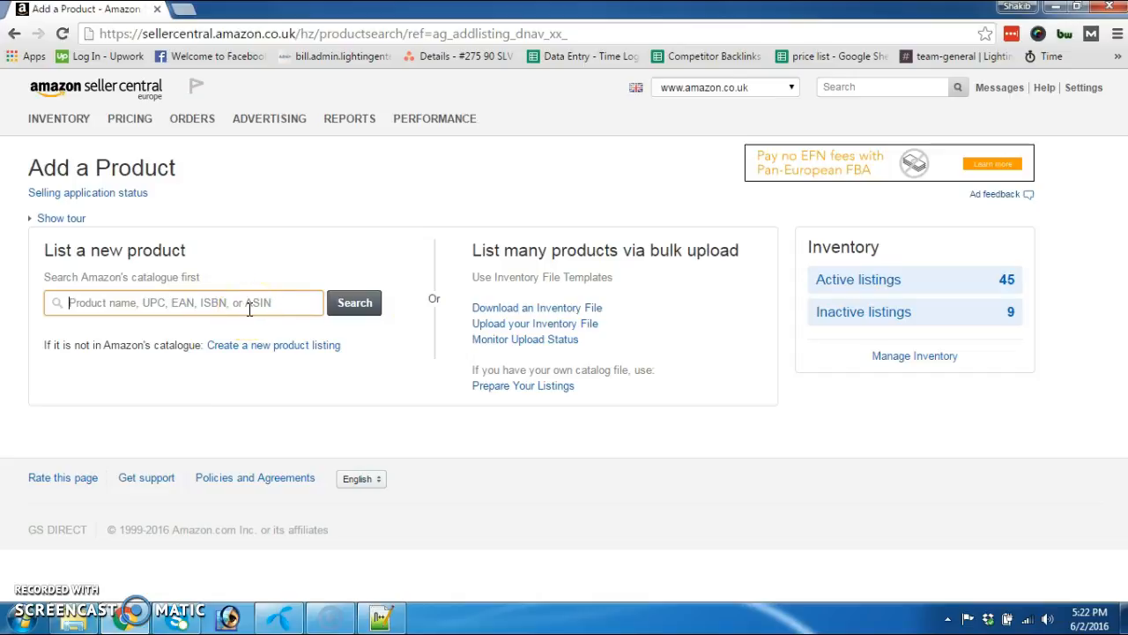
pyautogui.click(188, 15)
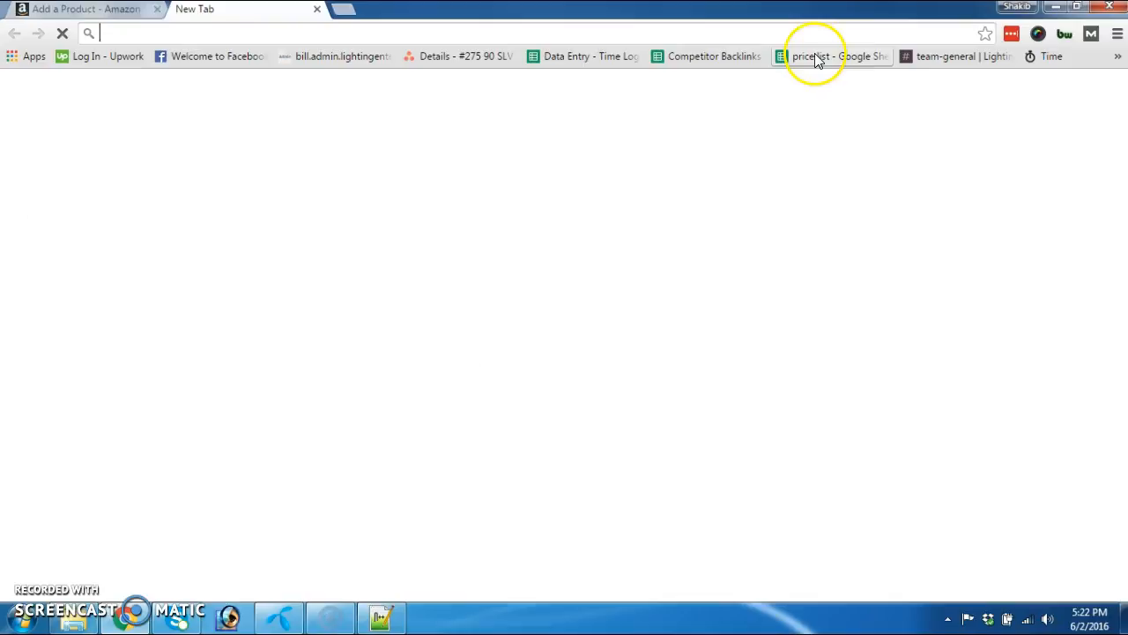
pyautogui.click(815, 58)
# Start a new product listing from Add a Product and classify it as Garden & Outdoors > Other (Garden & Outdoors).
pyautogui.click(126, 15)
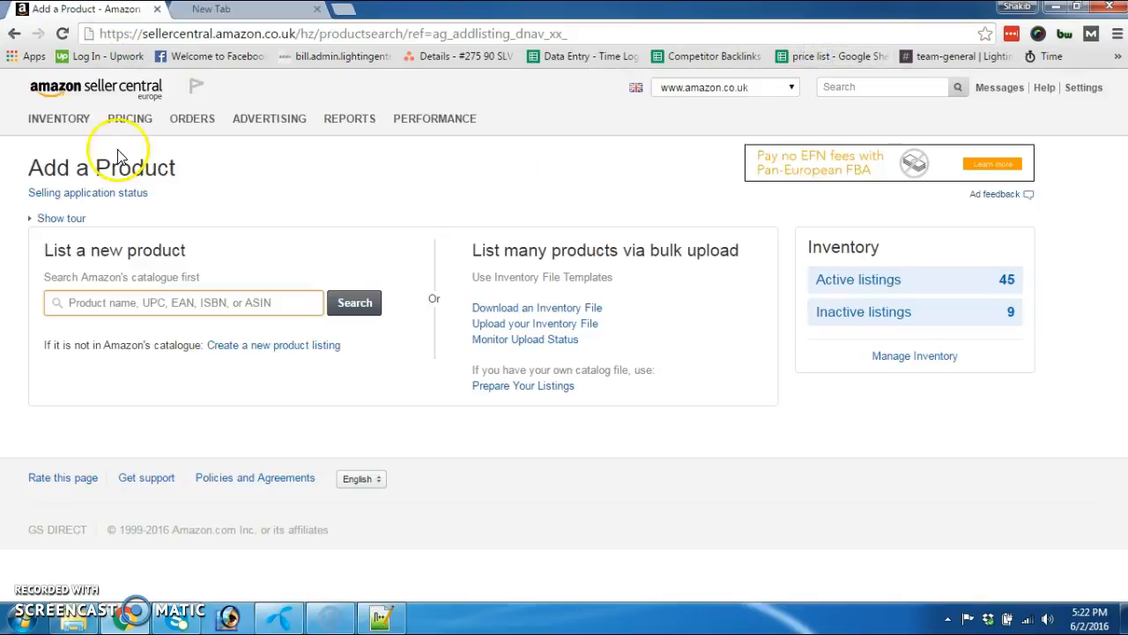
pyautogui.click(280, 350)
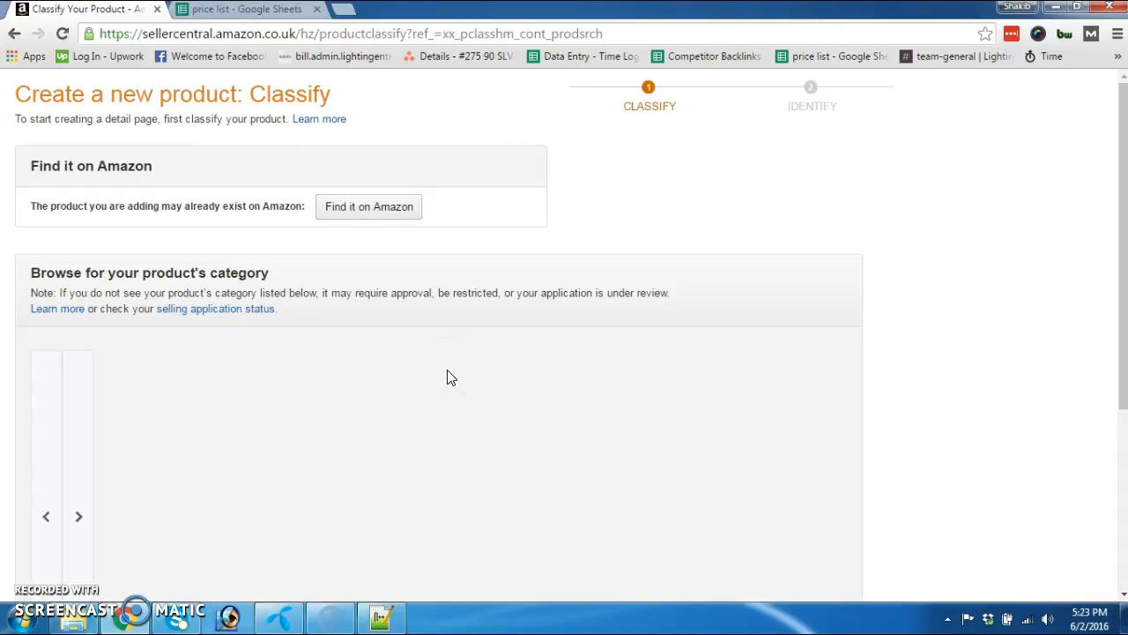
pyautogui.scroll(-1, 447, 377)
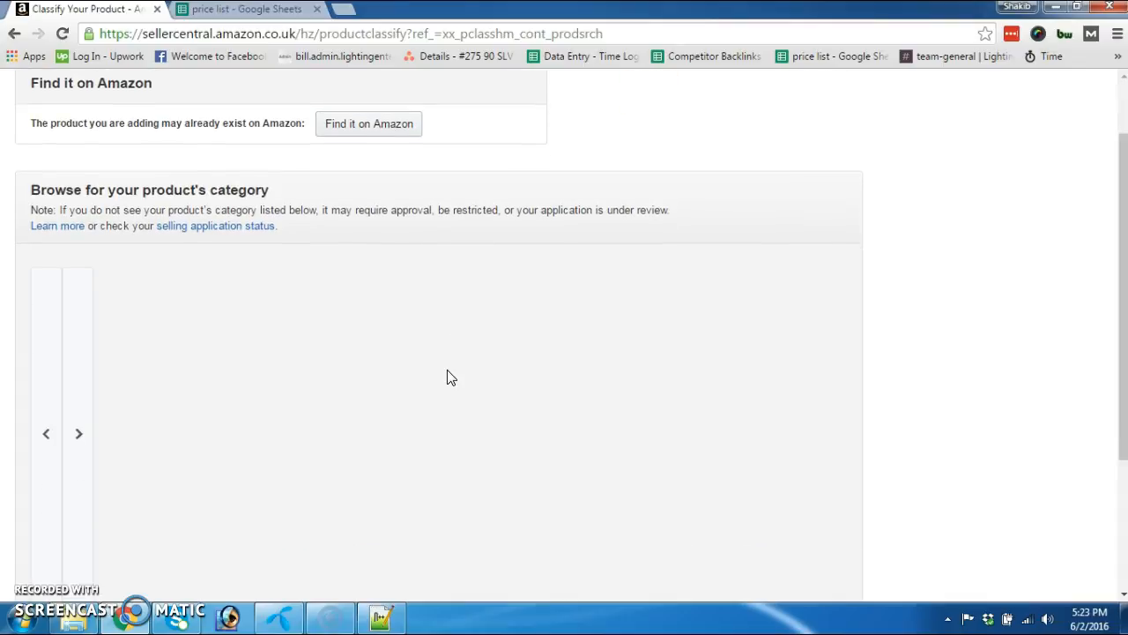
pyautogui.scroll(-1, 450, 378)
pyautogui.scroll(1, 450, 377)
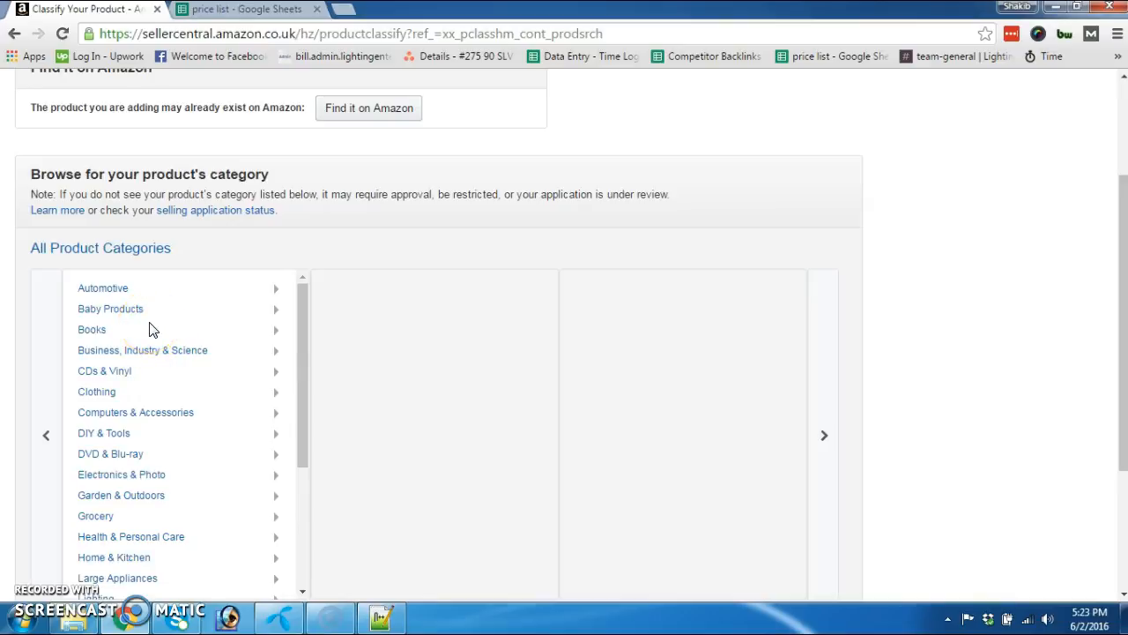
pyautogui.scroll(-1, 144, 399)
pyautogui.scroll(-1, 146, 406)
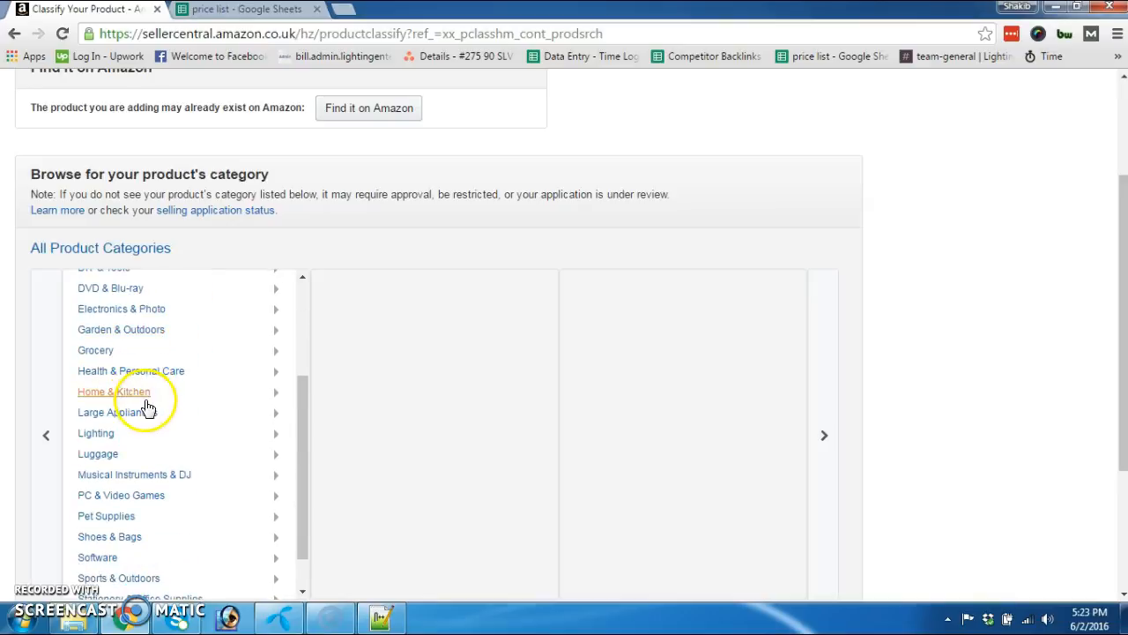
pyautogui.click(140, 330)
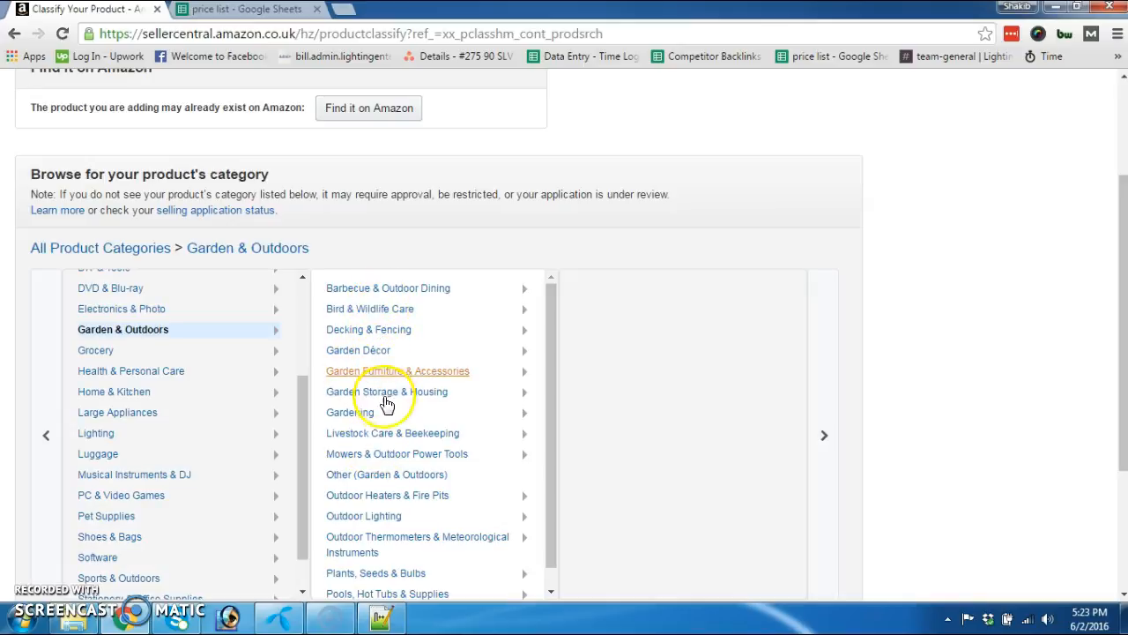
pyautogui.click(395, 476)
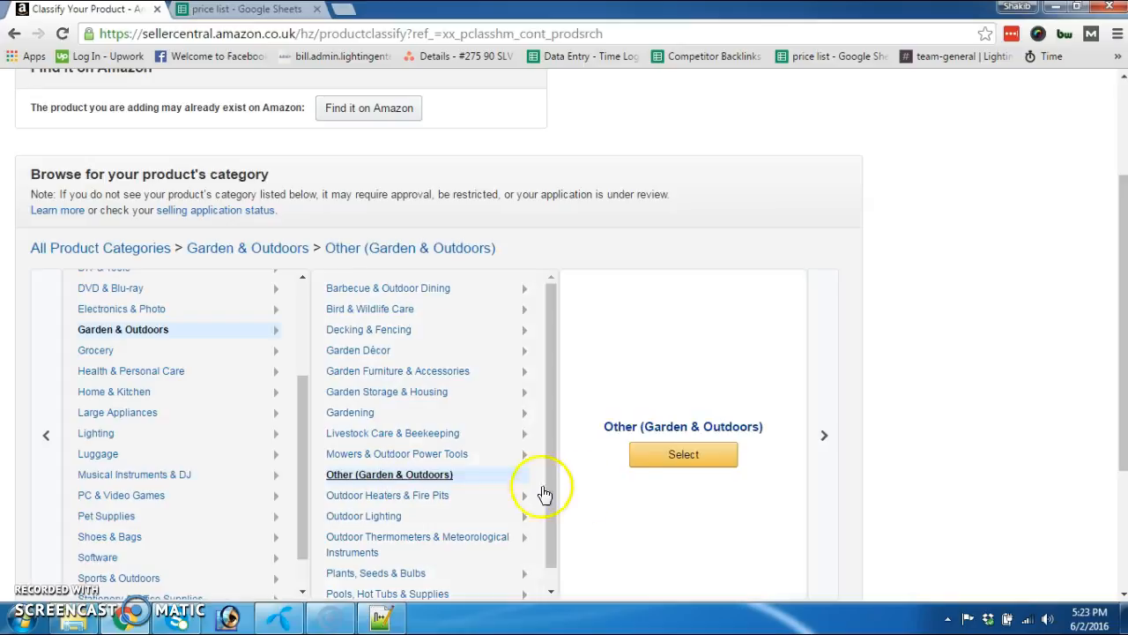
pyautogui.click(697, 453)
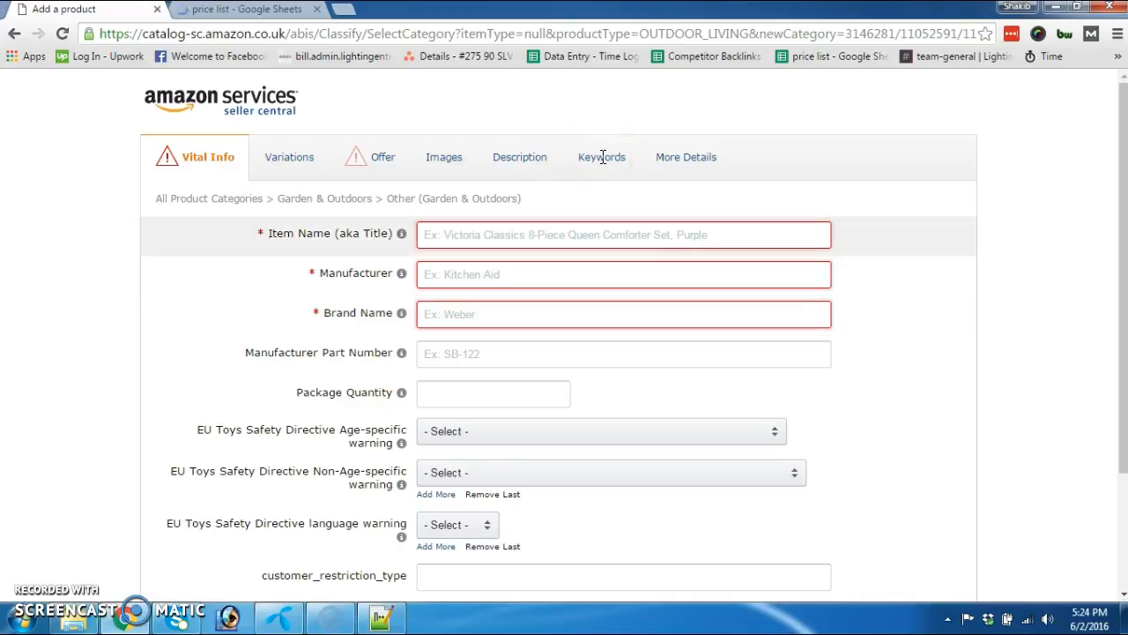
# Copy the title "6MM ARTIFICIAL GRASS MAT GREENGROCERS FAKE CHEAP TURF ASTRO LAWN 4M WIDTH" from log Details.txt in Notepad++ into the Item Name.
pyautogui.click(562, 233)
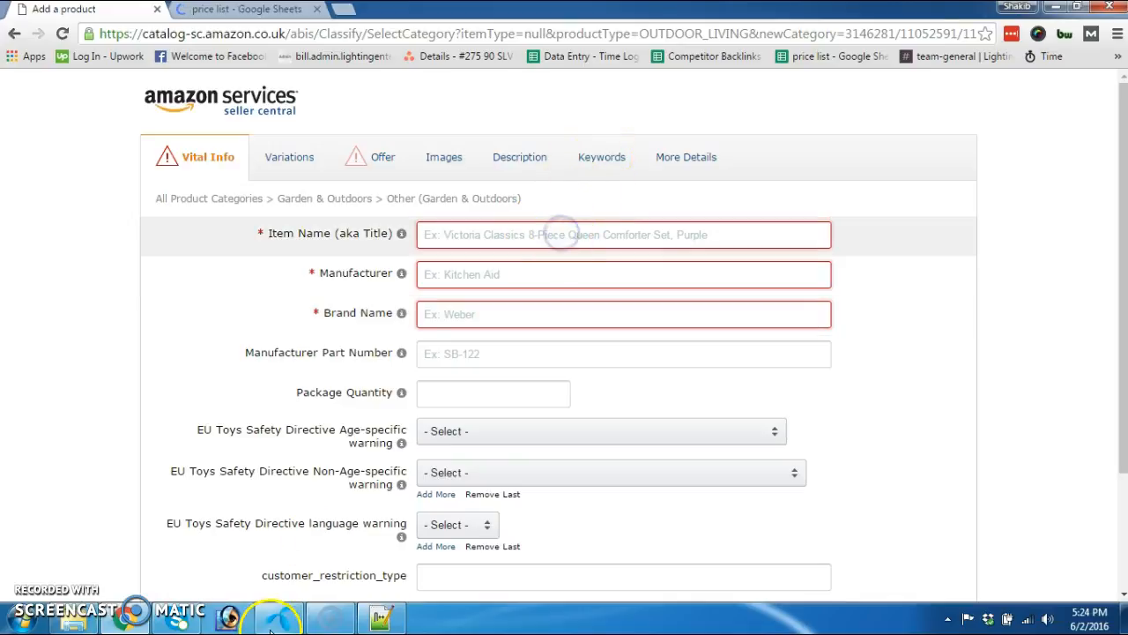
pyautogui.click(379, 617)
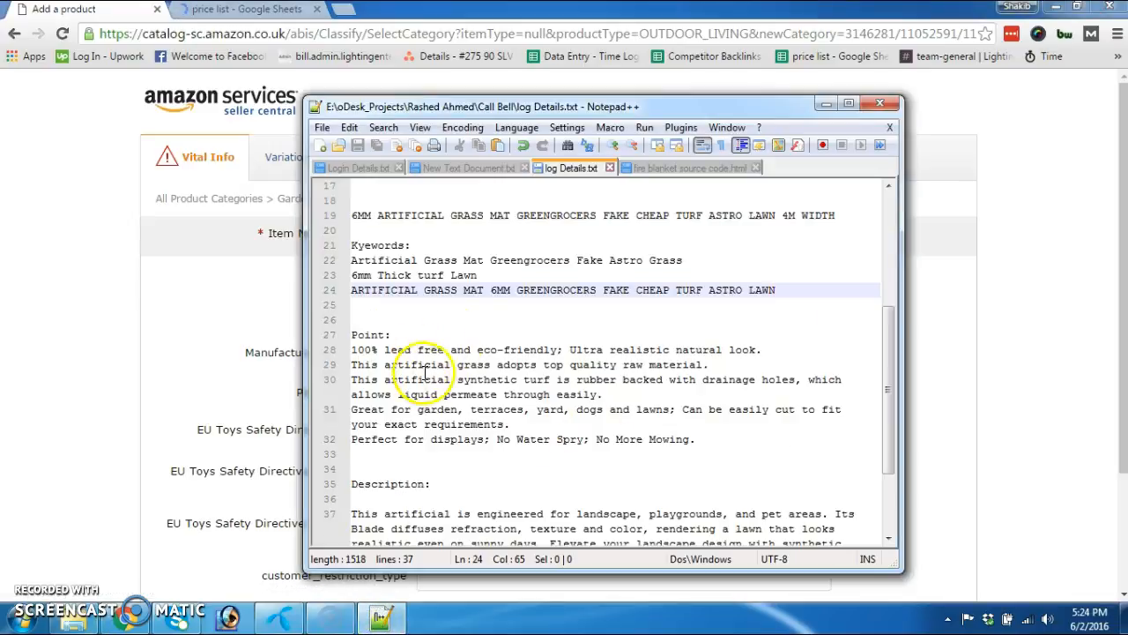
pyautogui.moveTo(353, 215); pyautogui.dragTo(840, 214)
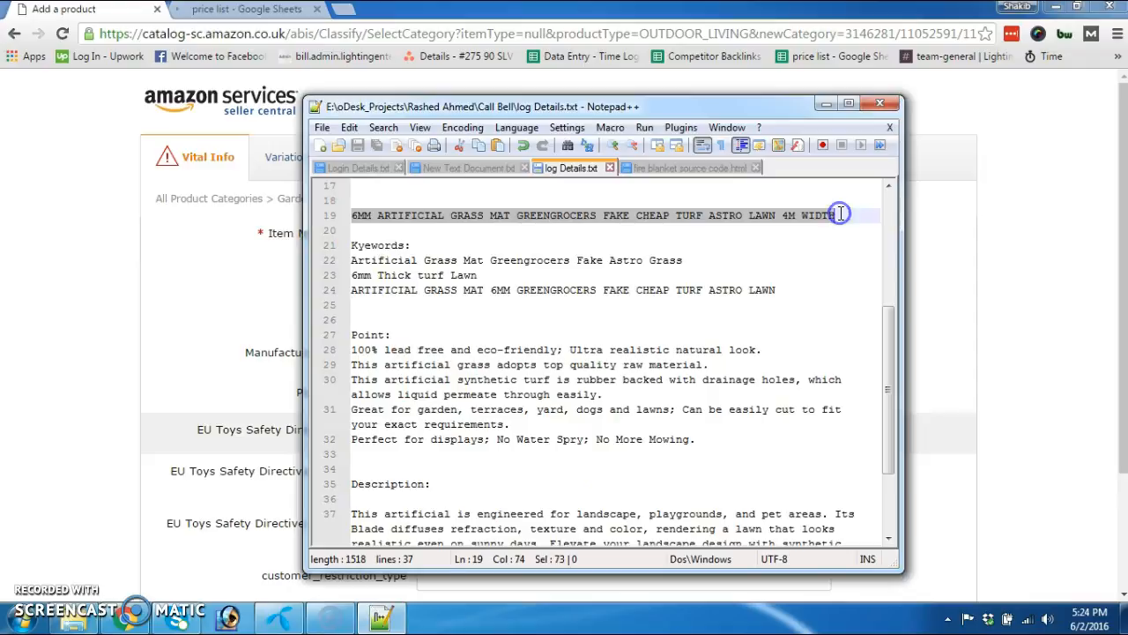
pyautogui.click(65, 9)
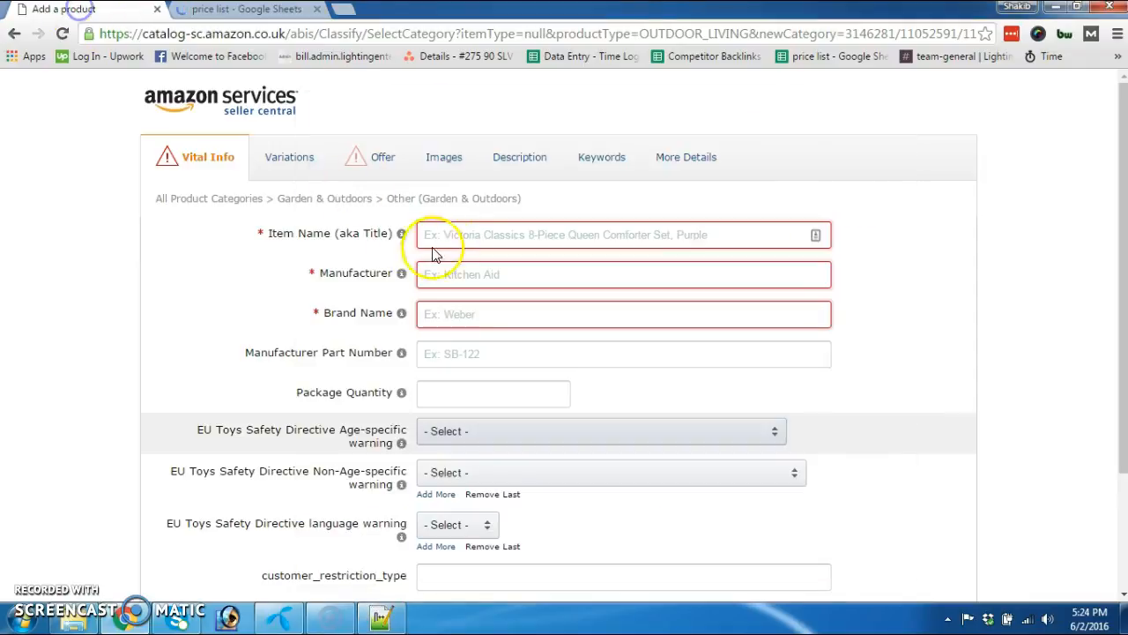
pyautogui.click(462, 236)
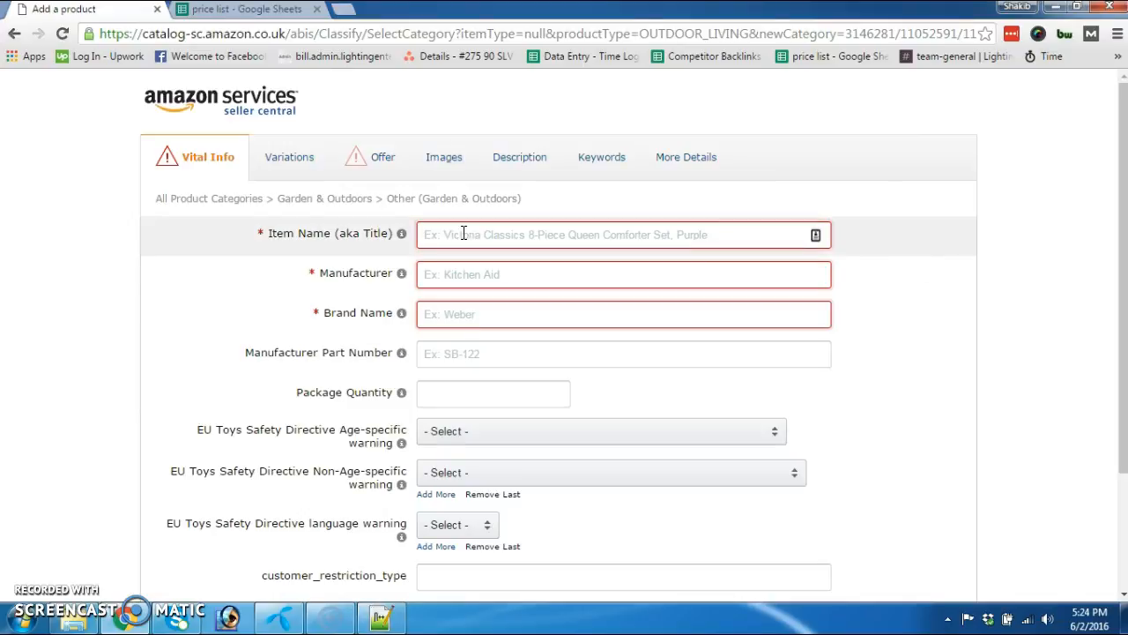
pyautogui.hotkey('ctrl', 'v')
# Set the Manufacturer to China and the Brand Name to GS Direct UK.
pyautogui.click(491, 275)
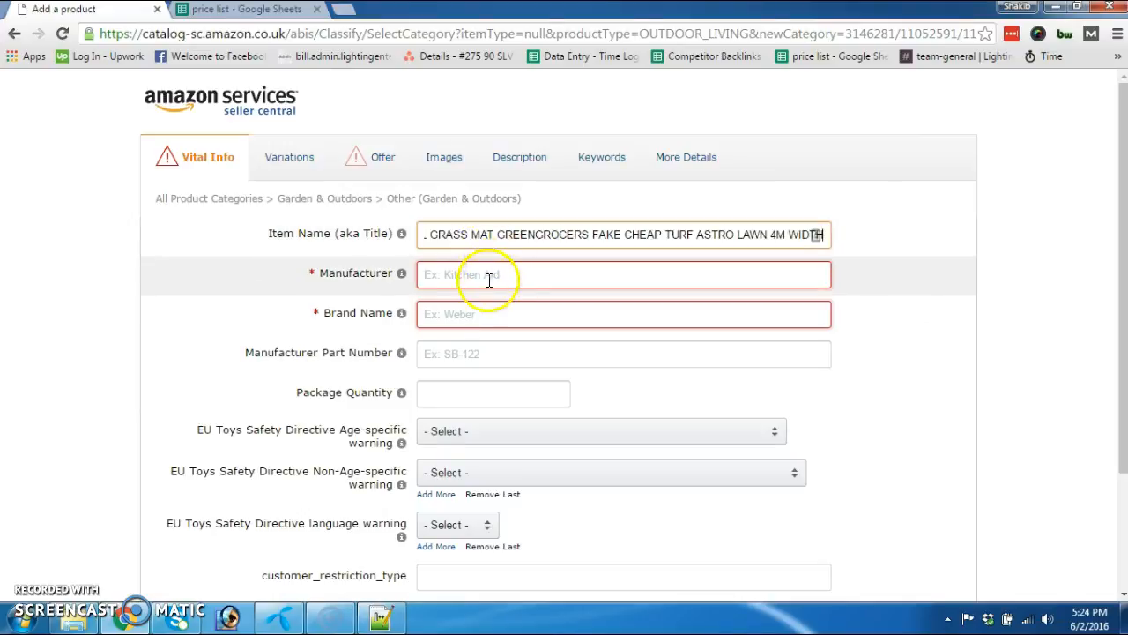
pyautogui.click(509, 275)
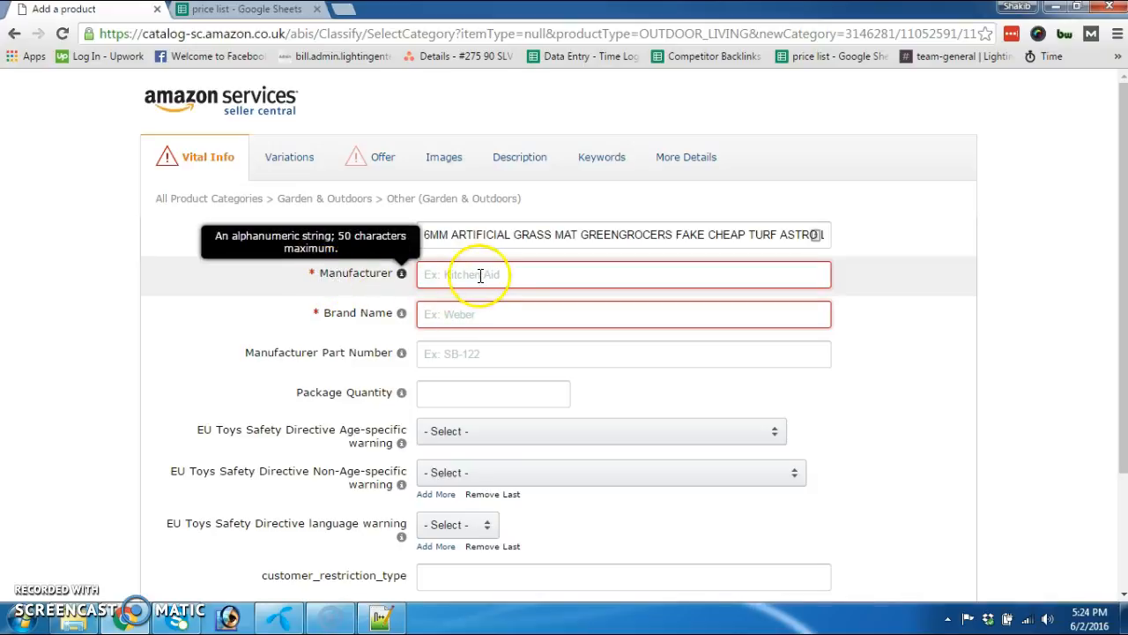
pyautogui.click(486, 276)
pyautogui.click(487, 298)
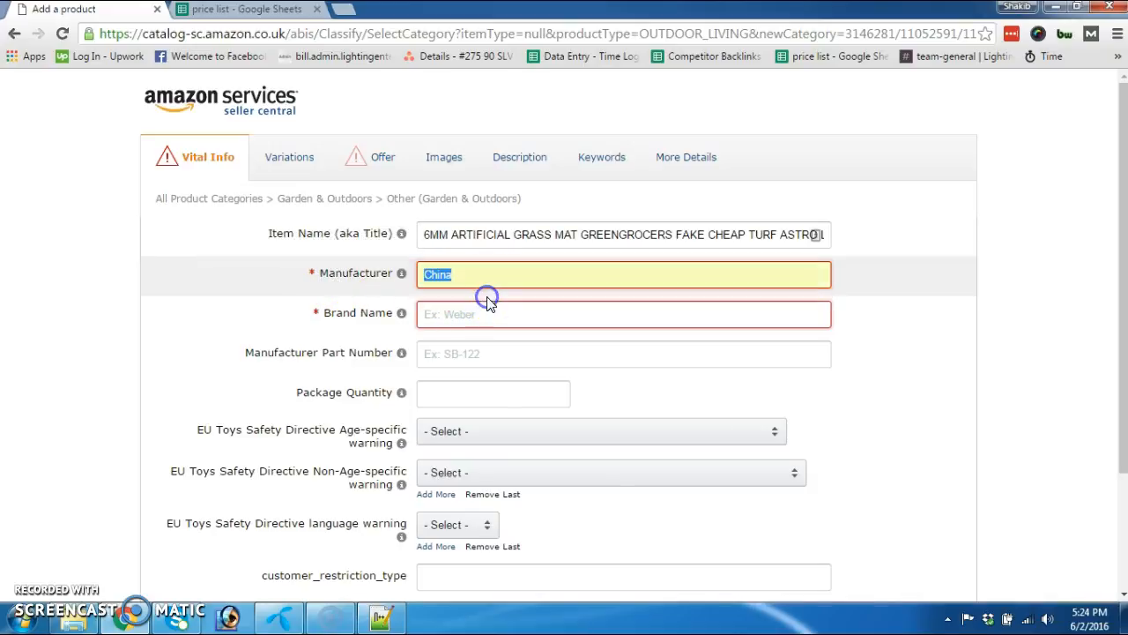
pyautogui.click(471, 278)
pyautogui.click(481, 305)
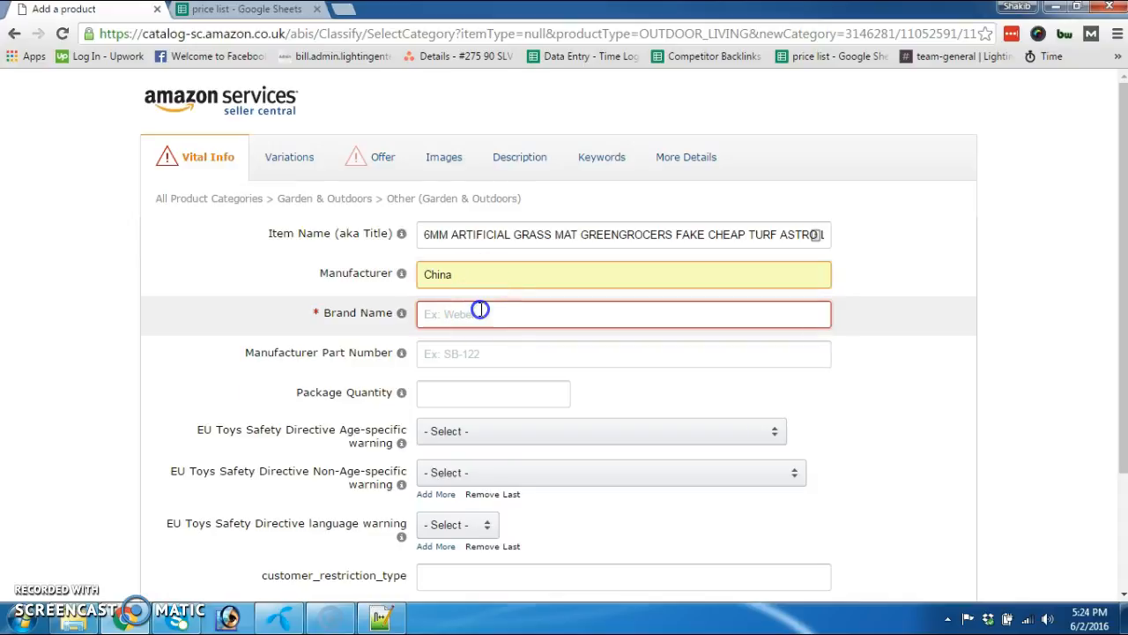
pyautogui.click(480, 337)
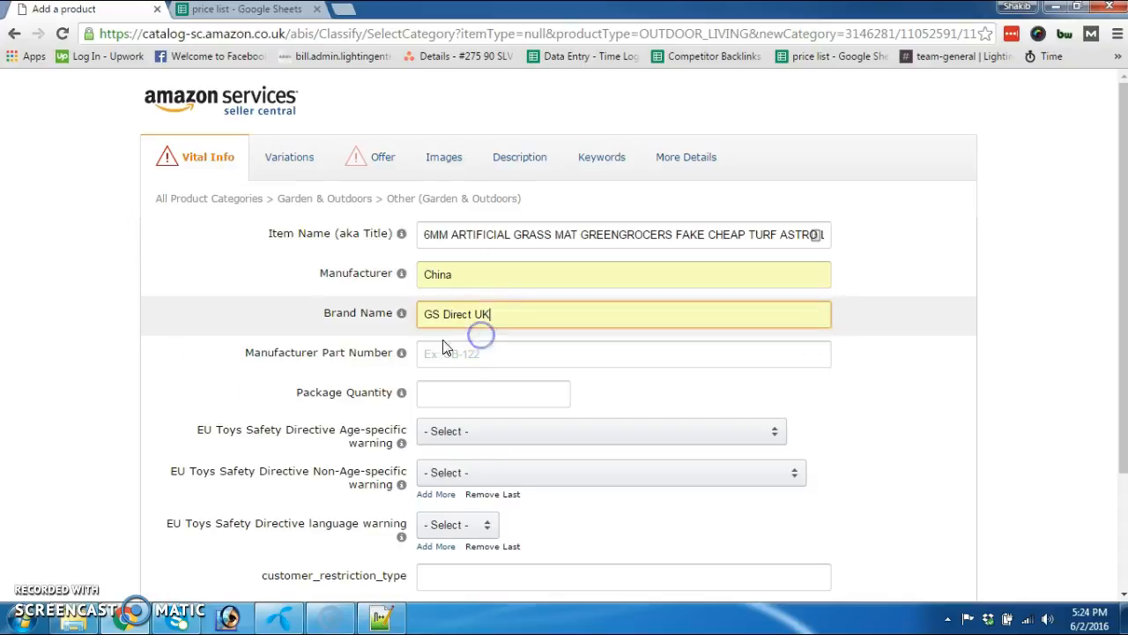
pyautogui.scroll(-2, 171, 332)
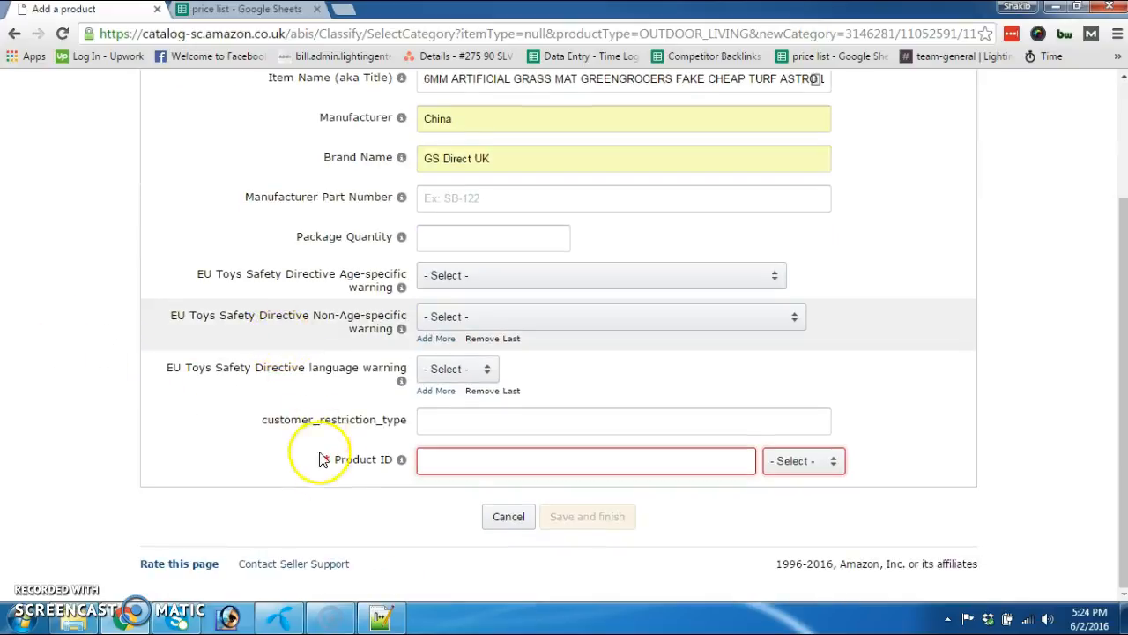
pyautogui.scroll(2, 297, 470)
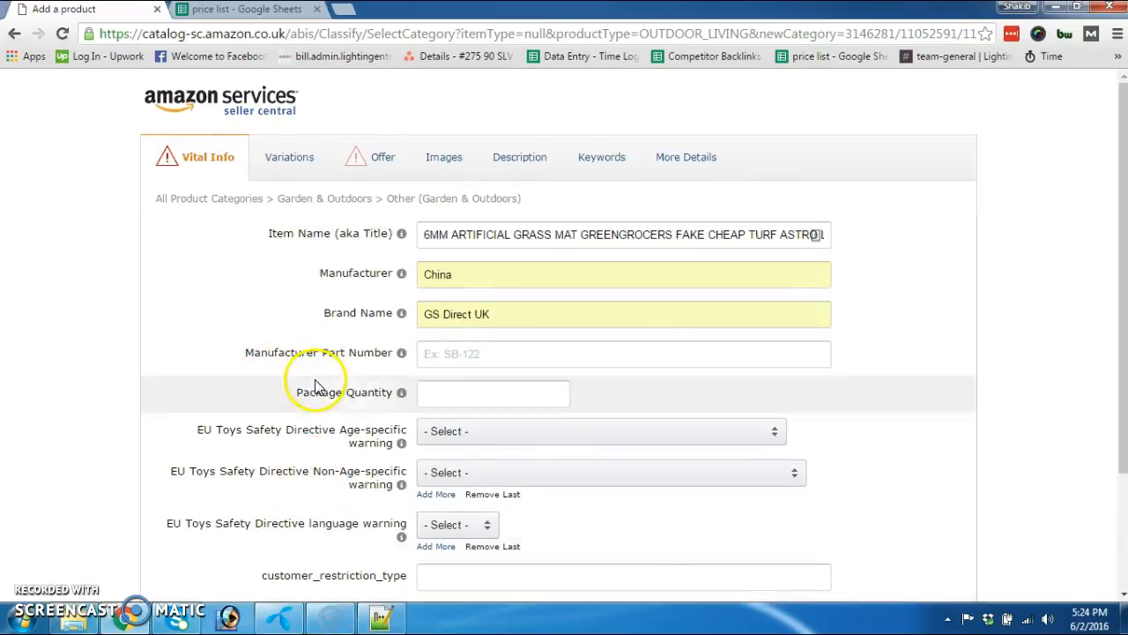
# Copy the EAN number of the 1sm GRASS 6mm row from Sheet1 of the price list and return to the product form.
pyautogui.scroll(-2, 284, 423)
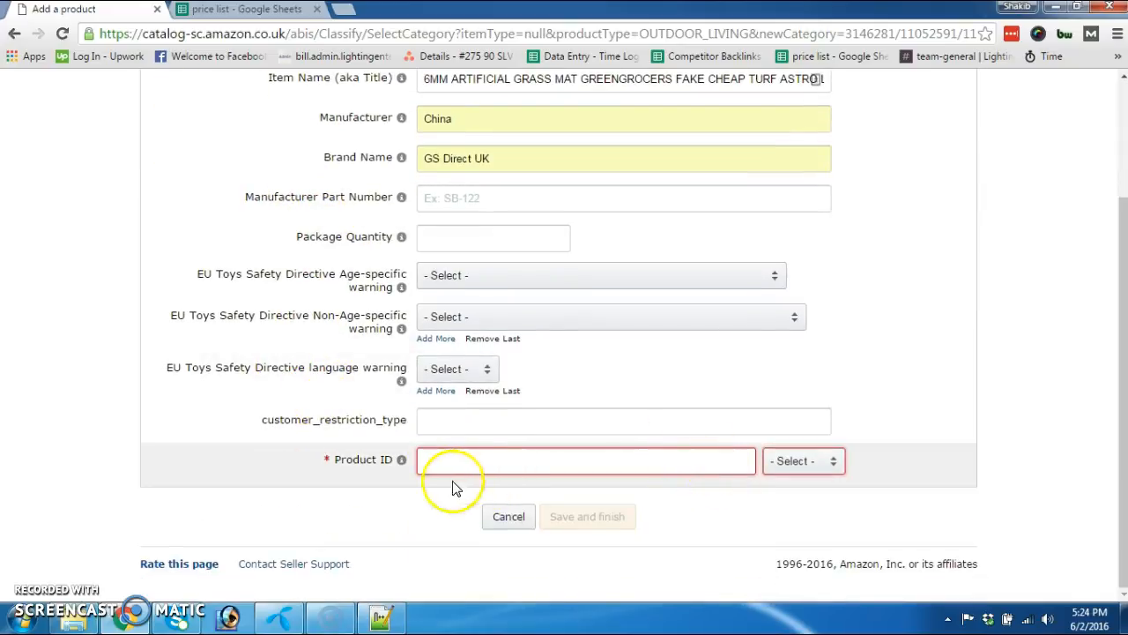
pyautogui.click(276, 10)
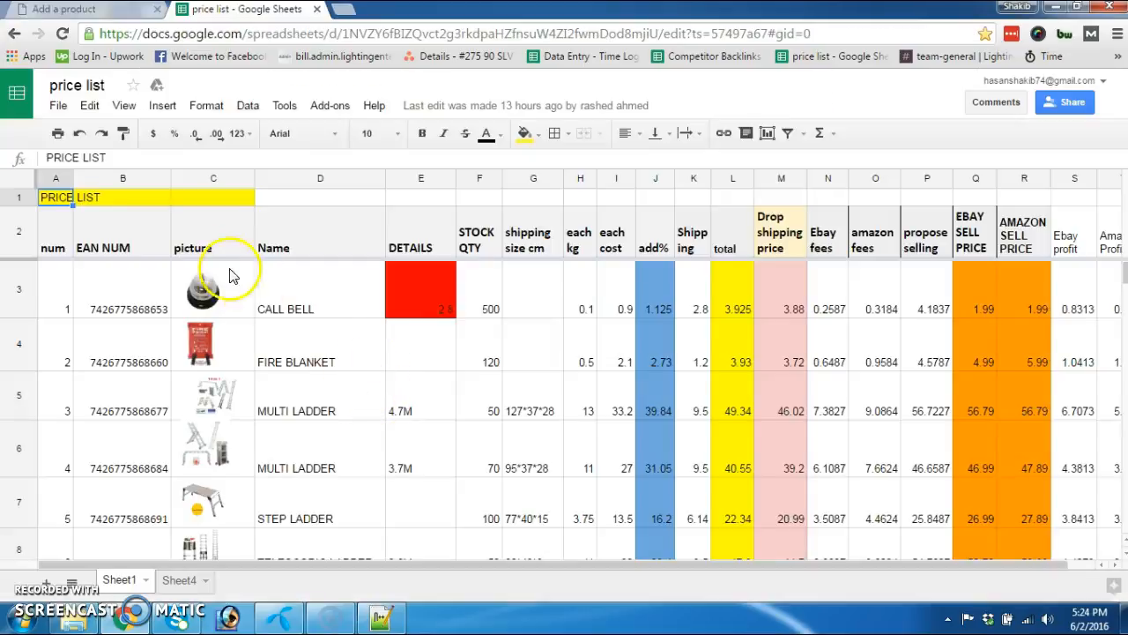
pyautogui.scroll(-1, 315, 453)
pyautogui.scroll(-1, 315, 454)
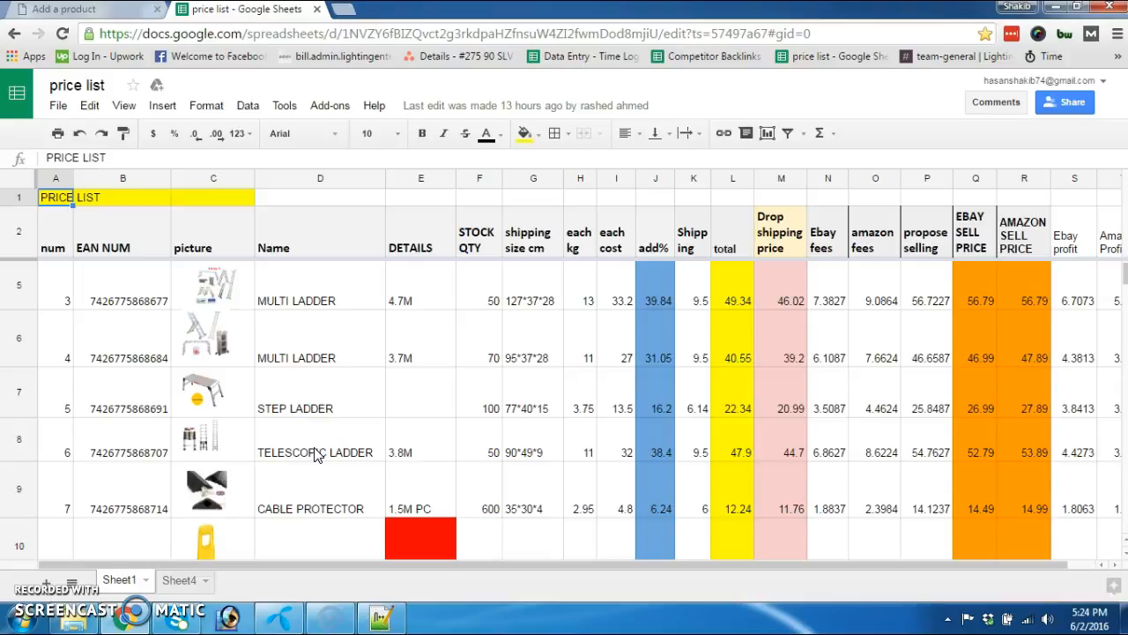
pyautogui.scroll(-7, 314, 454)
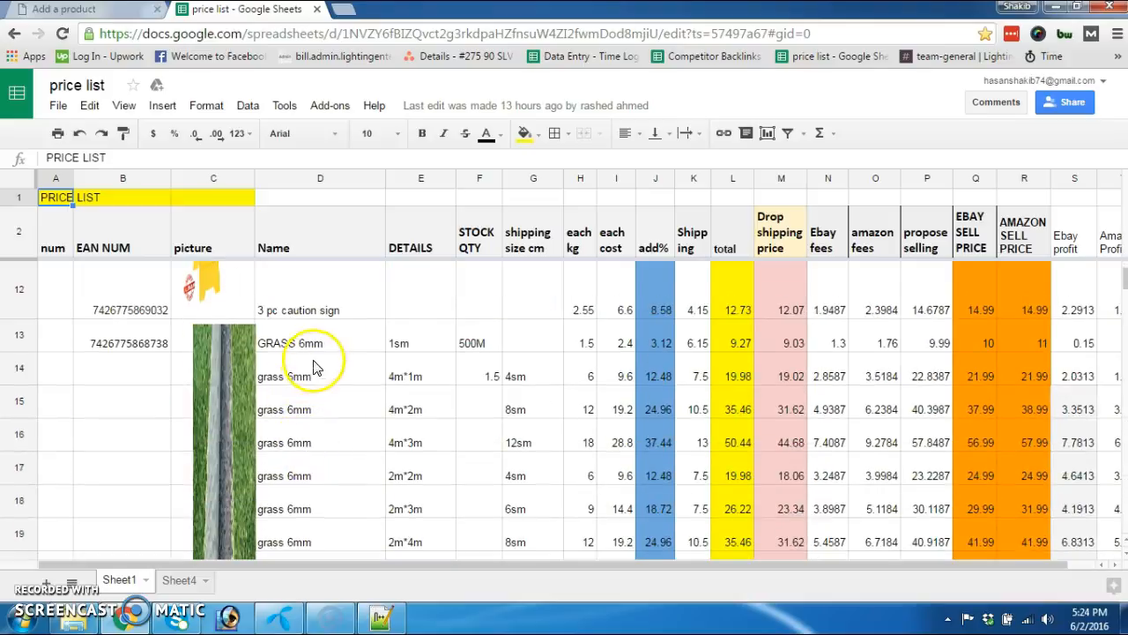
pyautogui.click(143, 343)
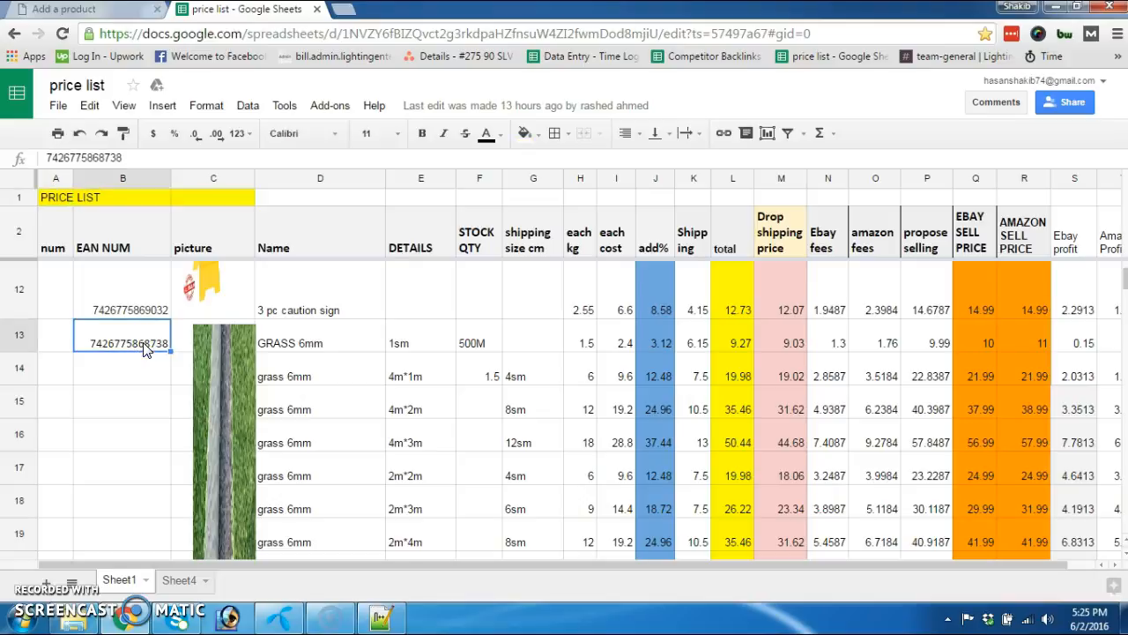
pyautogui.hotkey('ctrl', 'c')
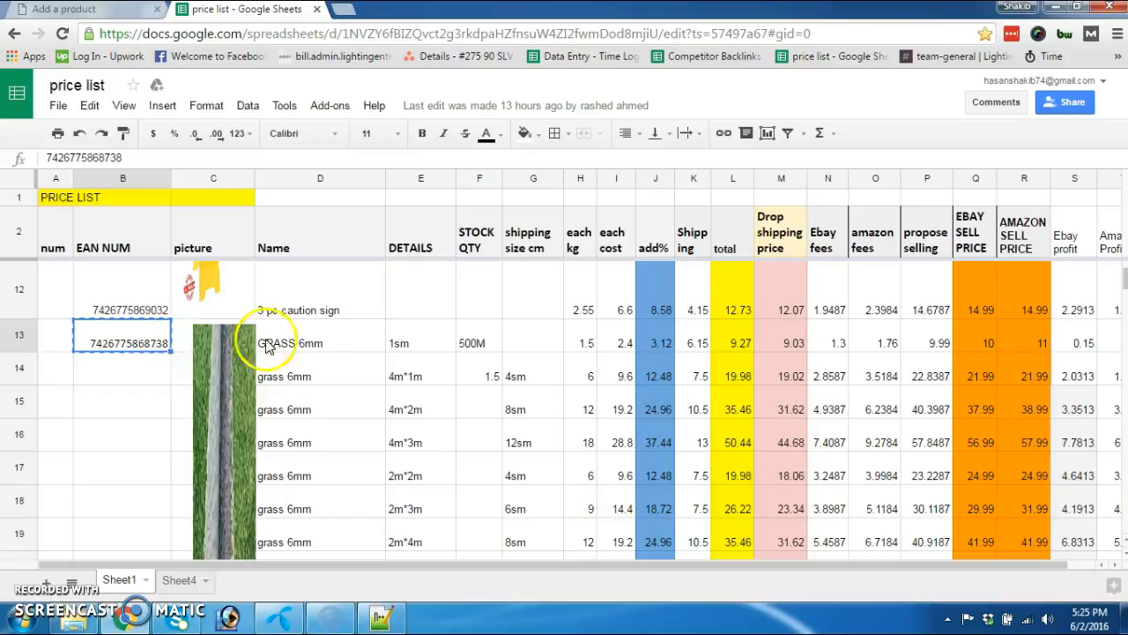
pyautogui.click(123, 13)
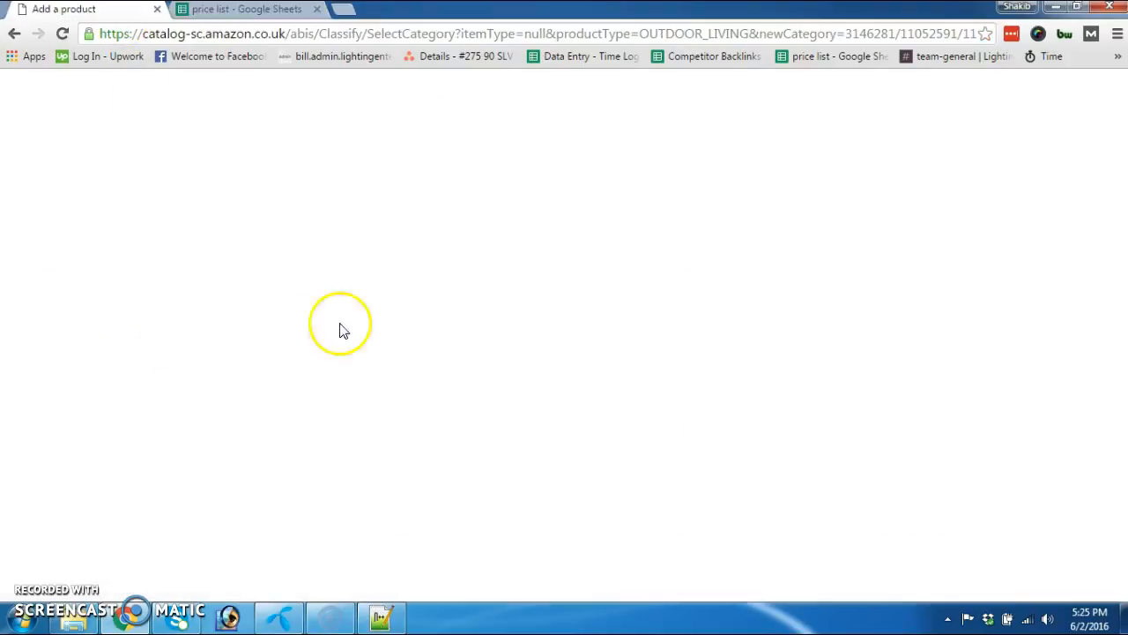
pyautogui.click(266, 18)
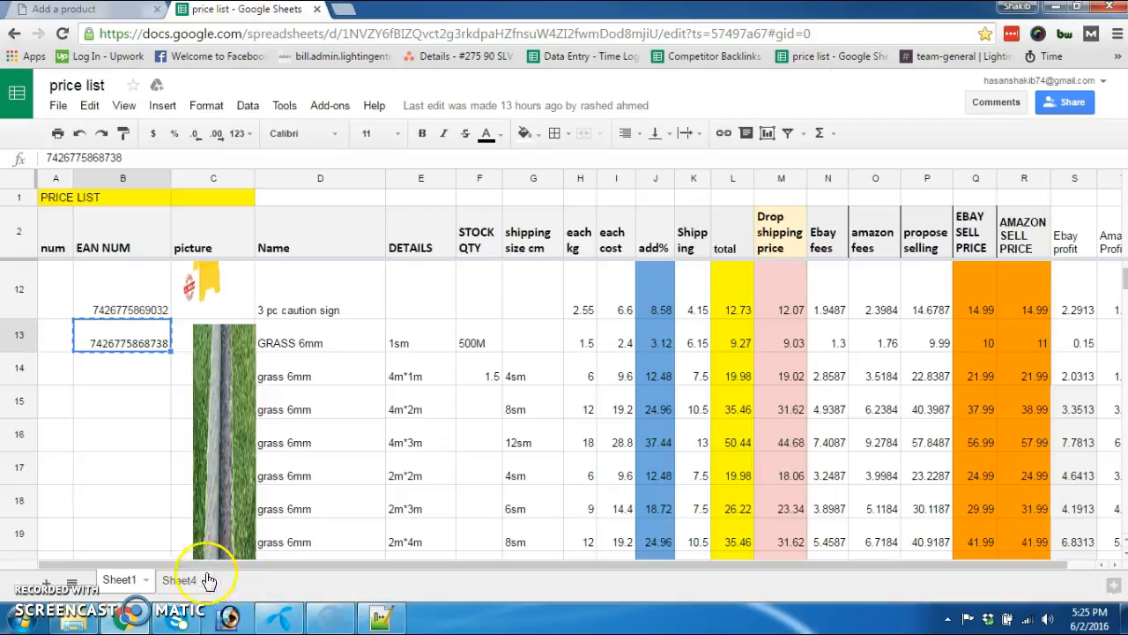
pyautogui.click(181, 580)
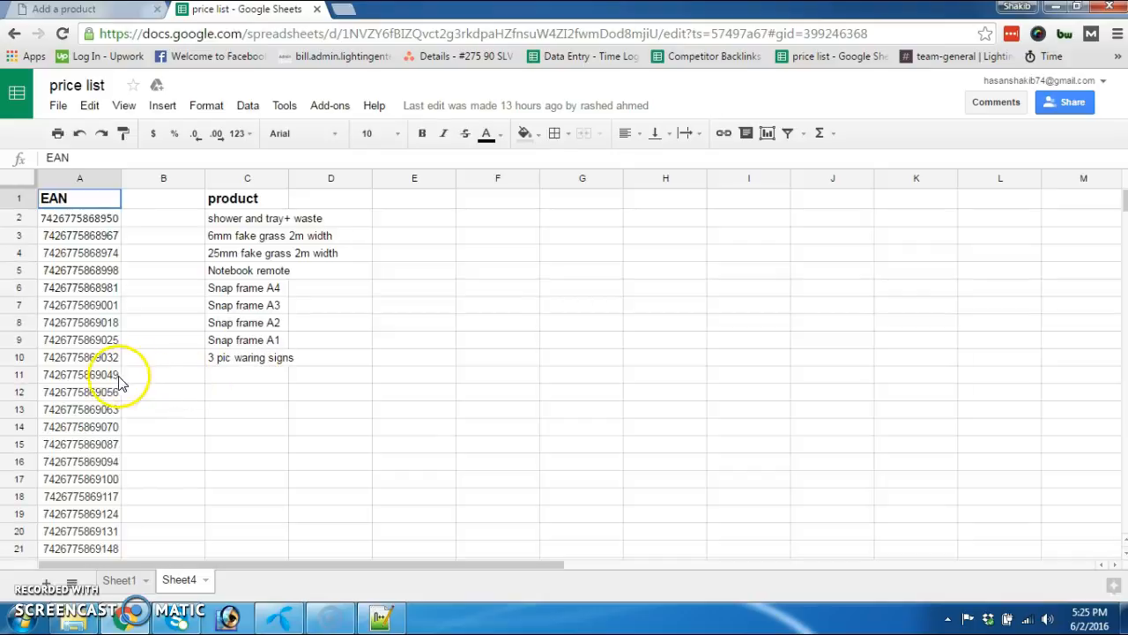
pyautogui.click(113, 379)
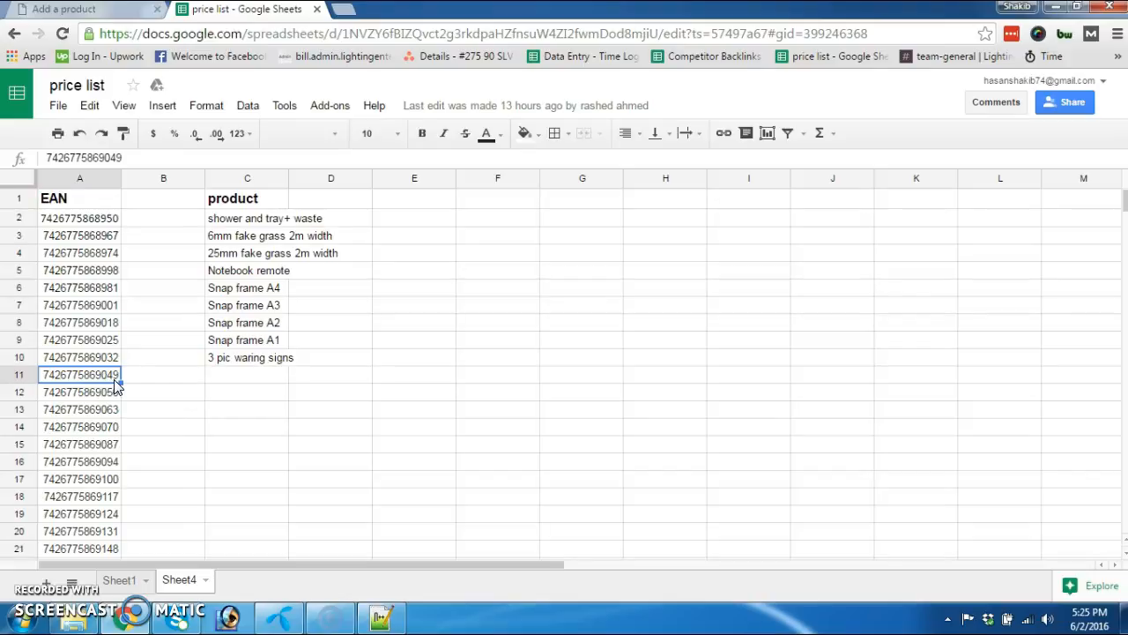
pyautogui.click(88, 11)
pyautogui.click(465, 457)
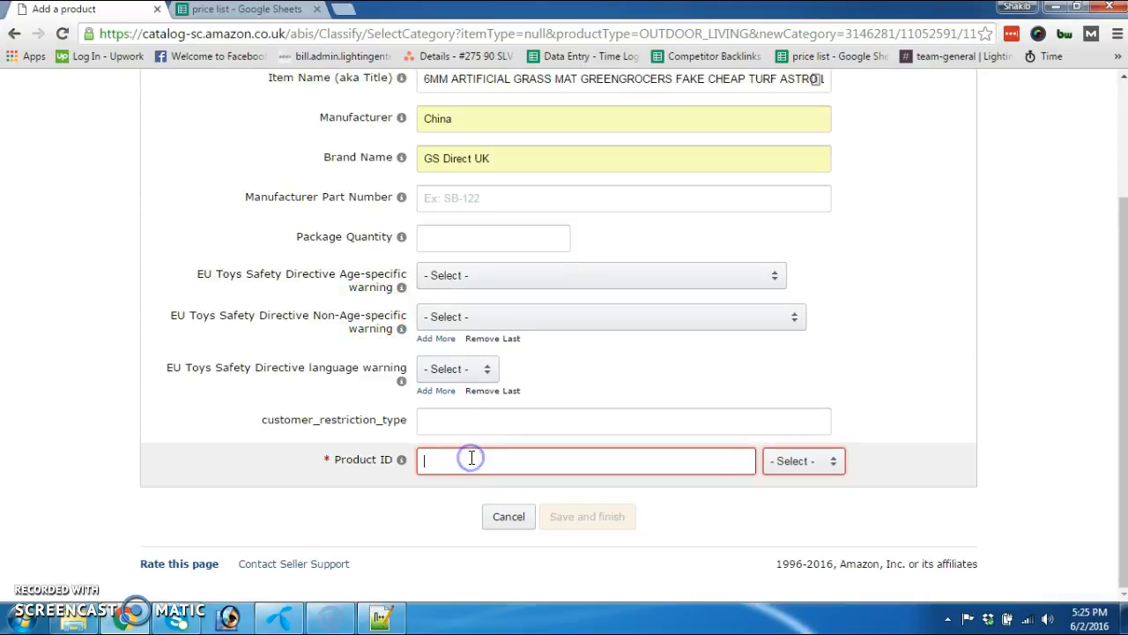
pyautogui.hotkey('ctrl', 'v')
pyautogui.click(809, 462)
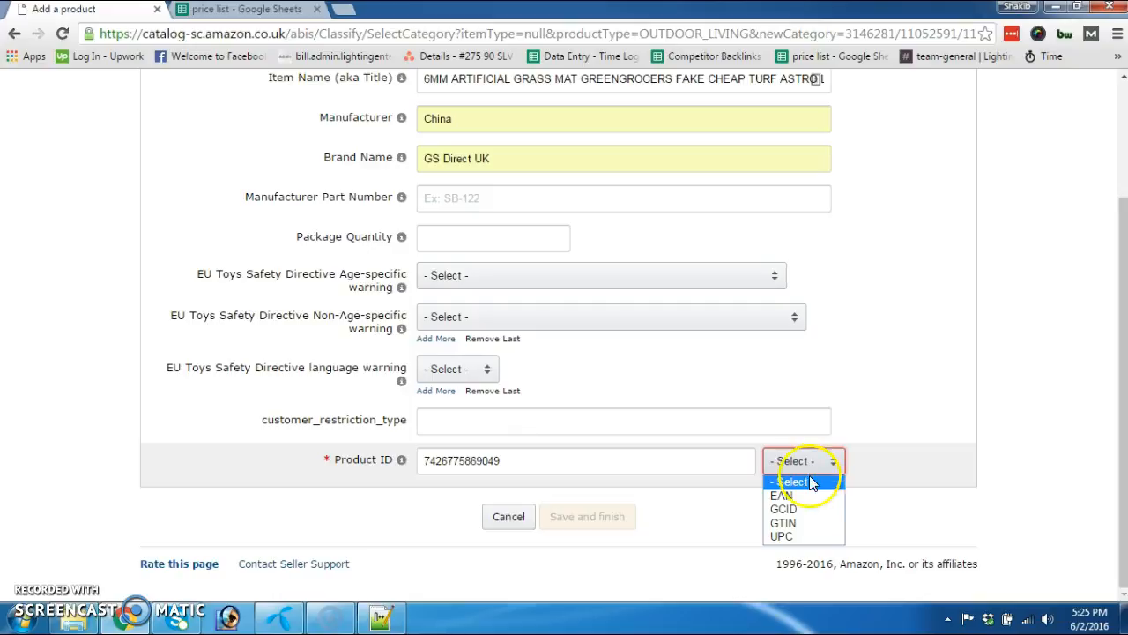
pyautogui.click(808, 499)
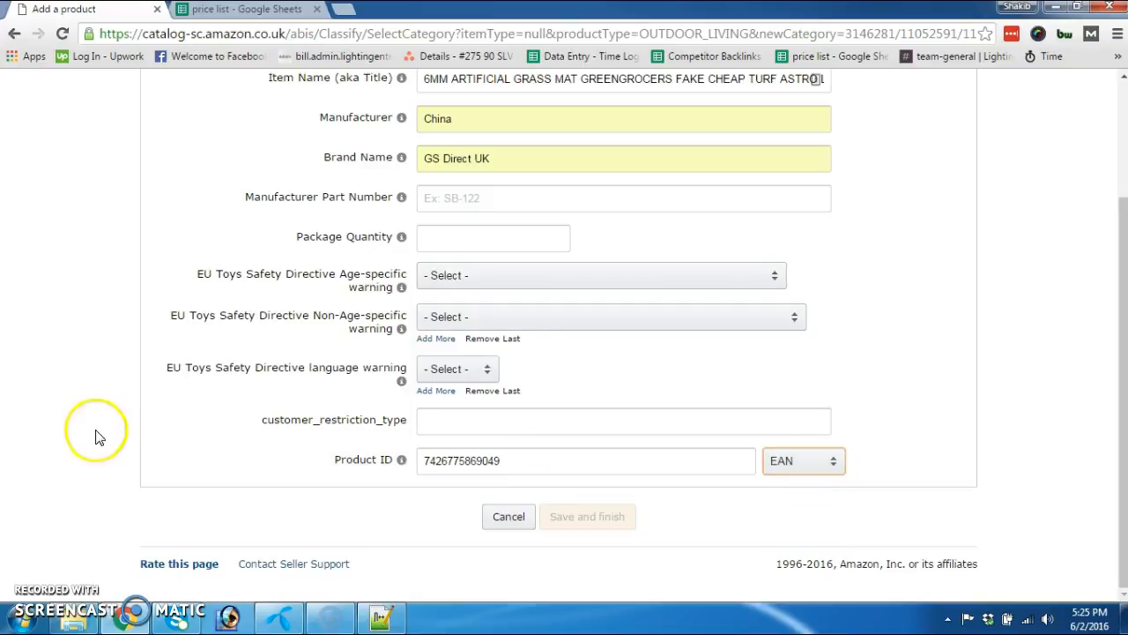
# Set the listing's variation theme to Size.
pyautogui.scroll(2, 101, 392)
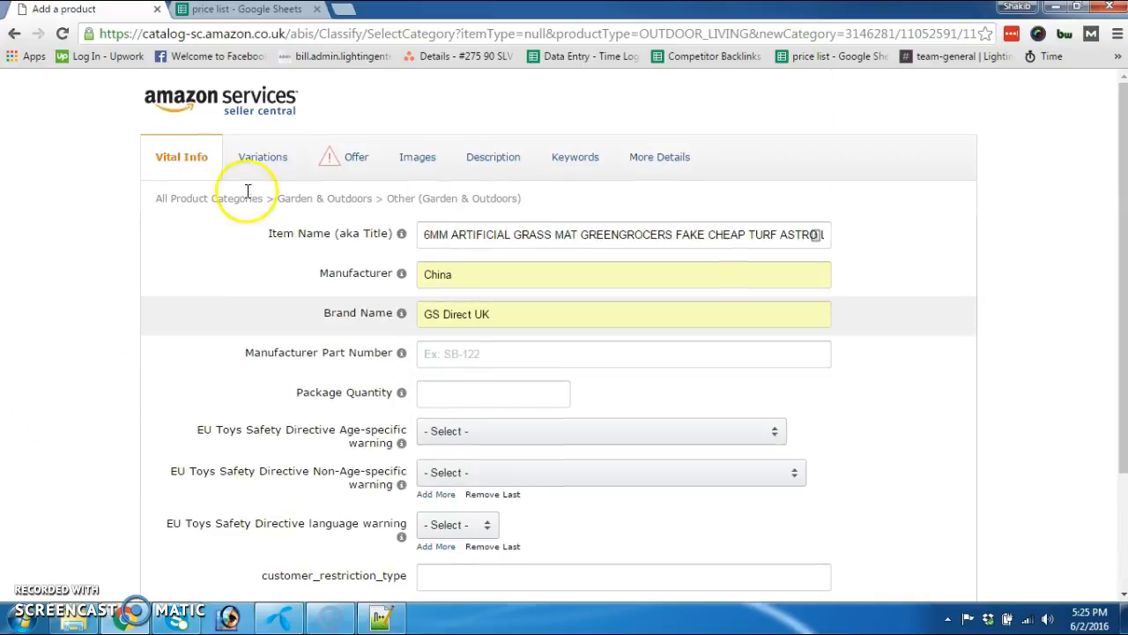
pyautogui.click(263, 158)
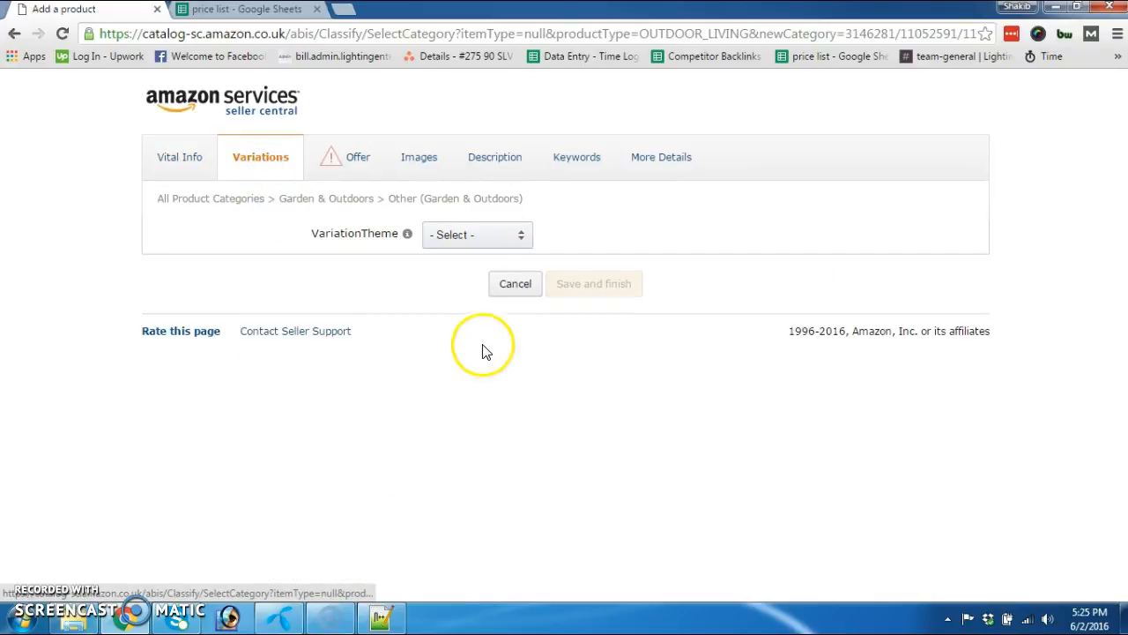
pyautogui.click(500, 235)
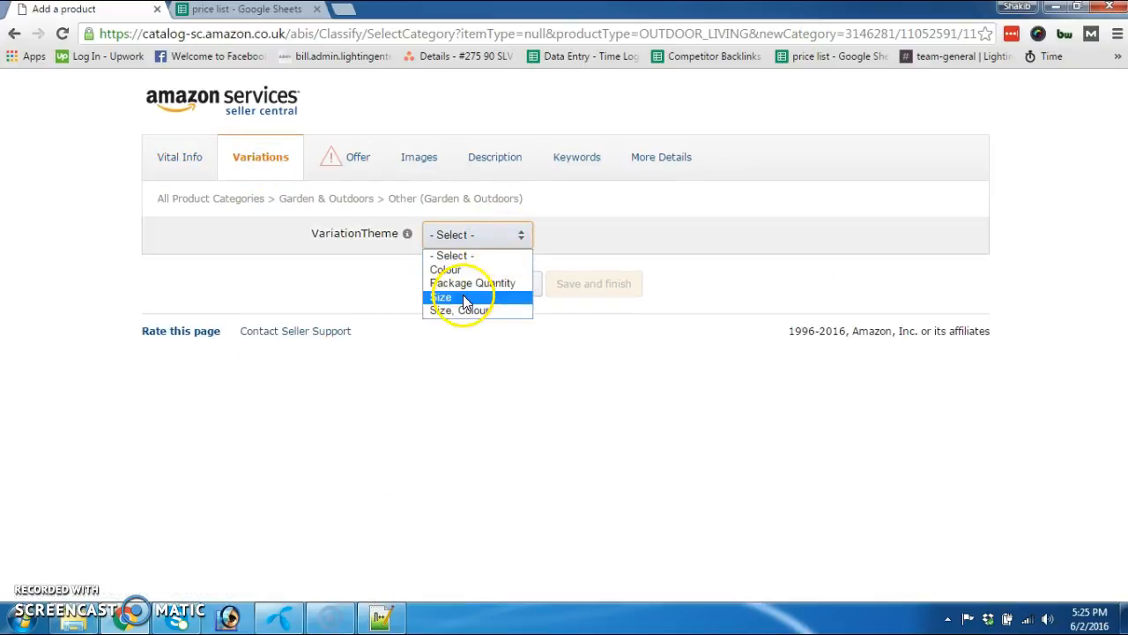
pyautogui.click(463, 297)
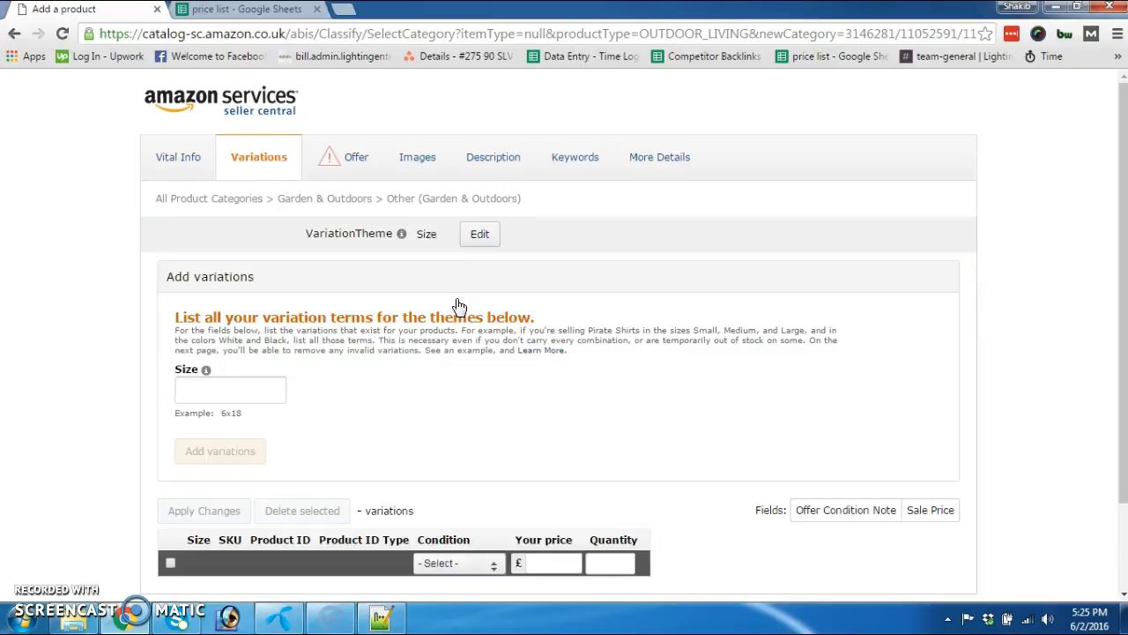
# Enter the variation sizes "4m width x 1m" and "4m width x 2m".
pyautogui.click(244, 413)
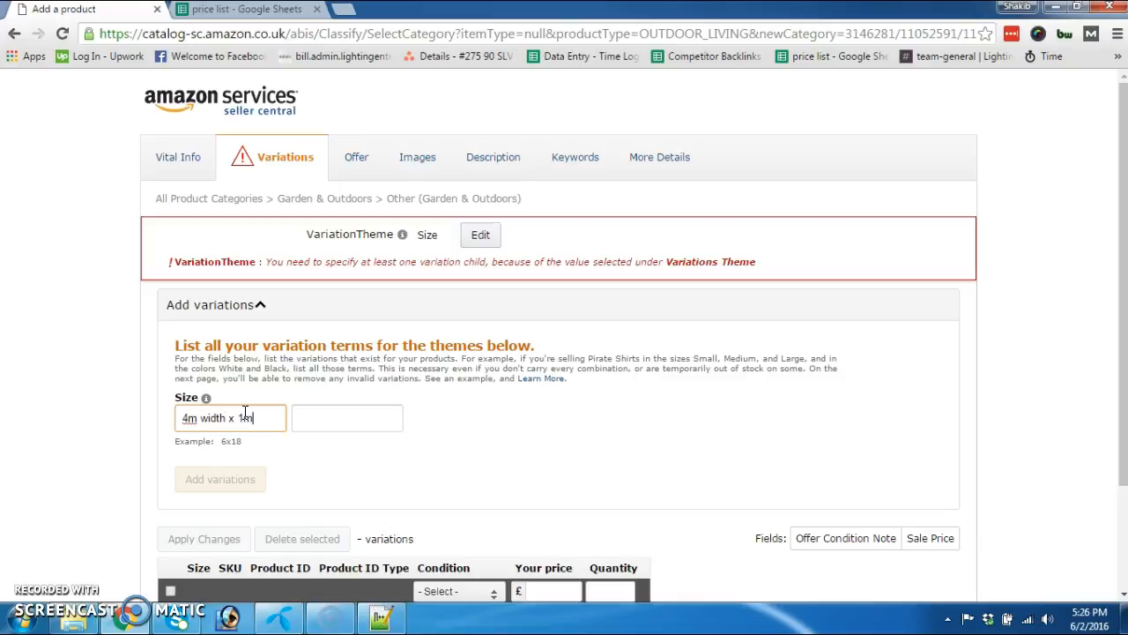
pyautogui.moveTo(253, 417); pyautogui.dragTo(163, 420)
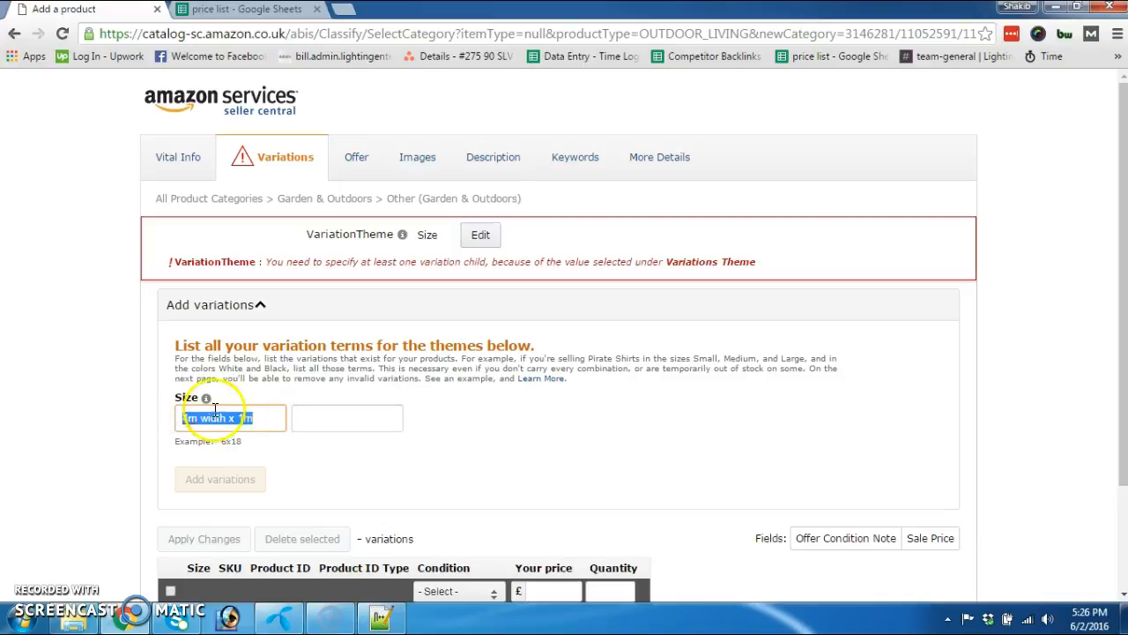
pyautogui.click(334, 426)
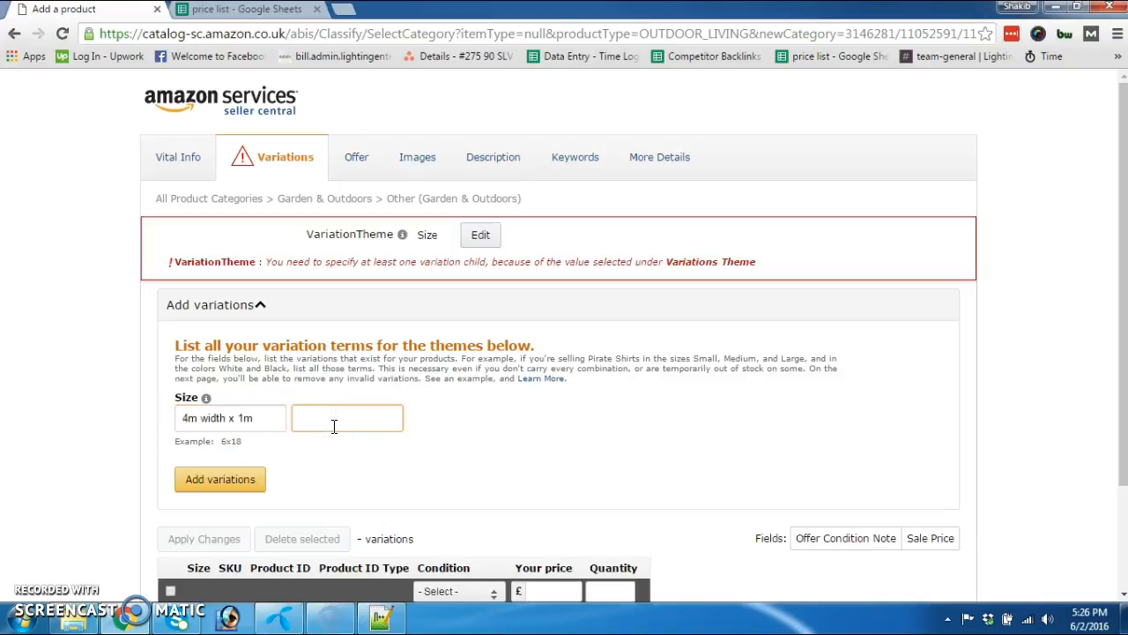
pyautogui.hotkey('ctrl', 'v')
pyautogui.click(359, 424)
pyautogui.press('BackSpace')
pyautogui.write('2')
# Enter "4m width x 3m" as the third size and add the listed sizes as variations.
pyautogui.click(436, 420)
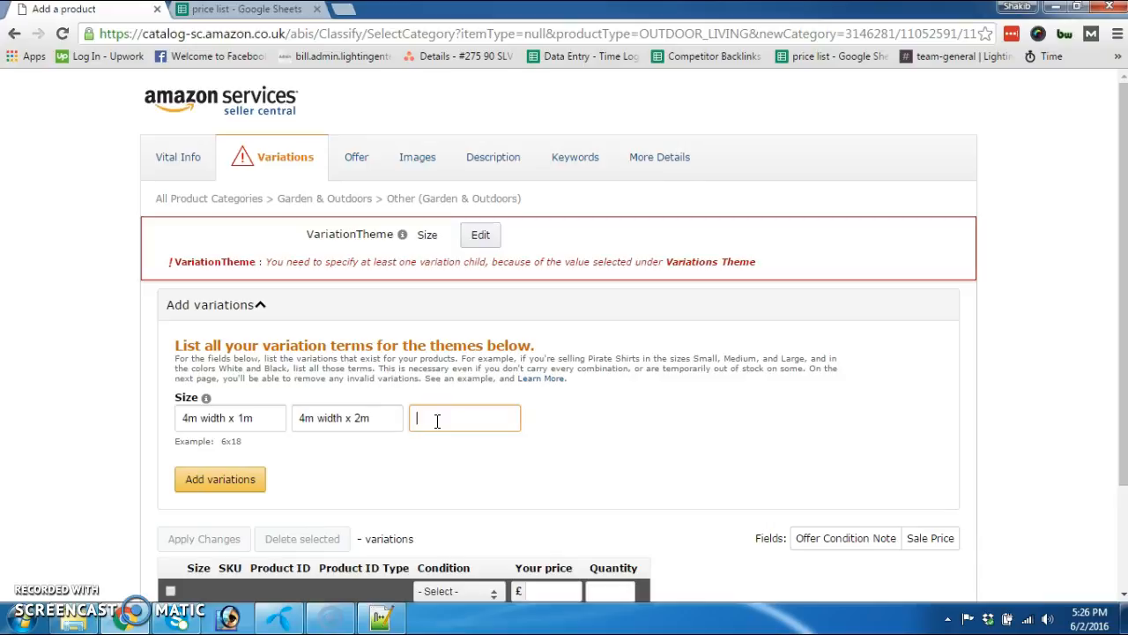
pyautogui.click(443, 421)
pyautogui.hotkey('ctrl', 'v')
pyautogui.click(478, 417)
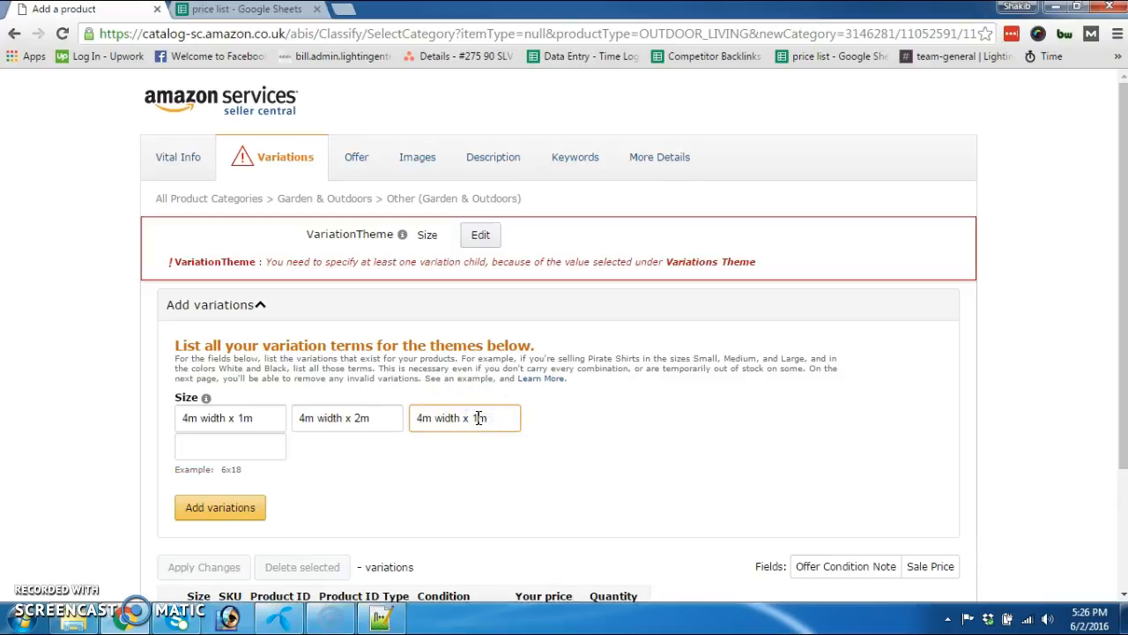
pyautogui.click(493, 461)
pyautogui.click(220, 507)
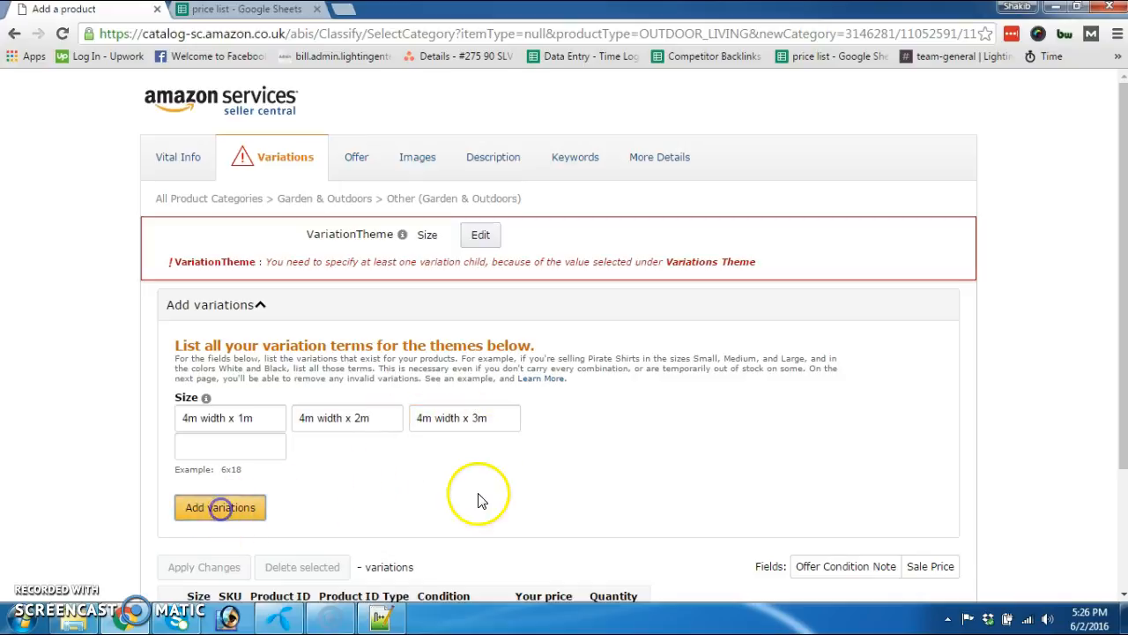
pyautogui.scroll(-3, 504, 461)
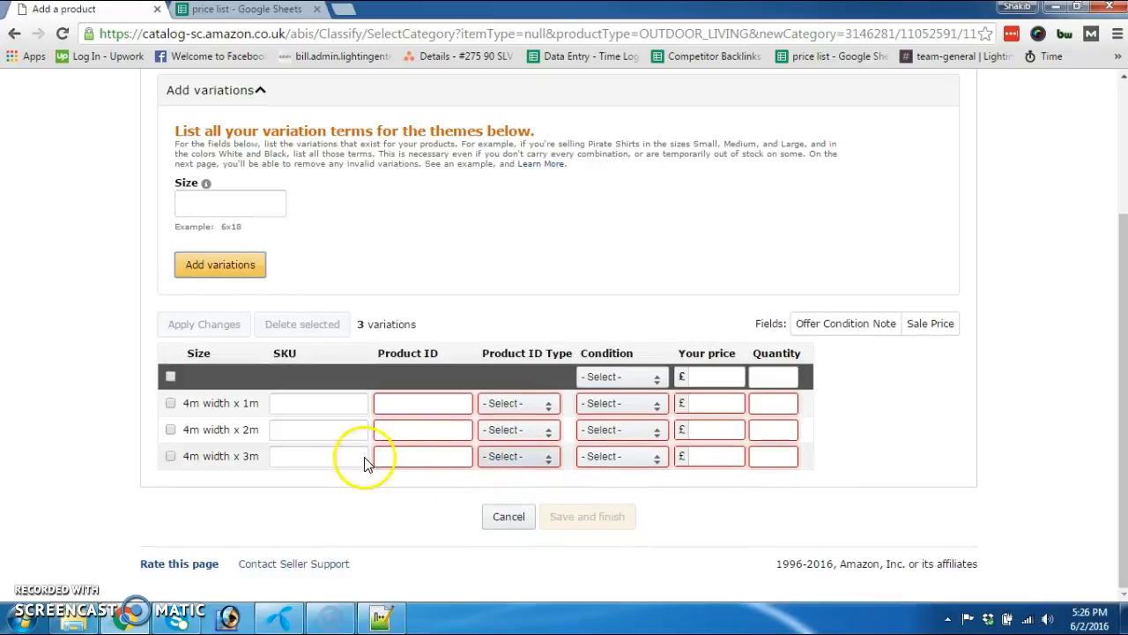
pyautogui.click(426, 405)
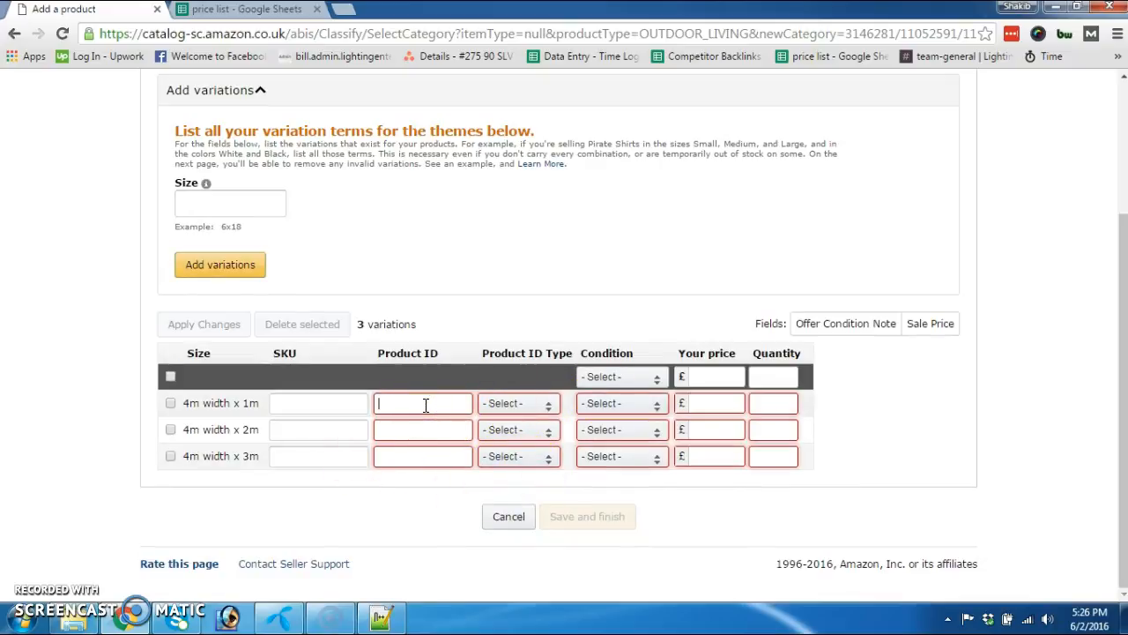
pyautogui.click(238, 11)
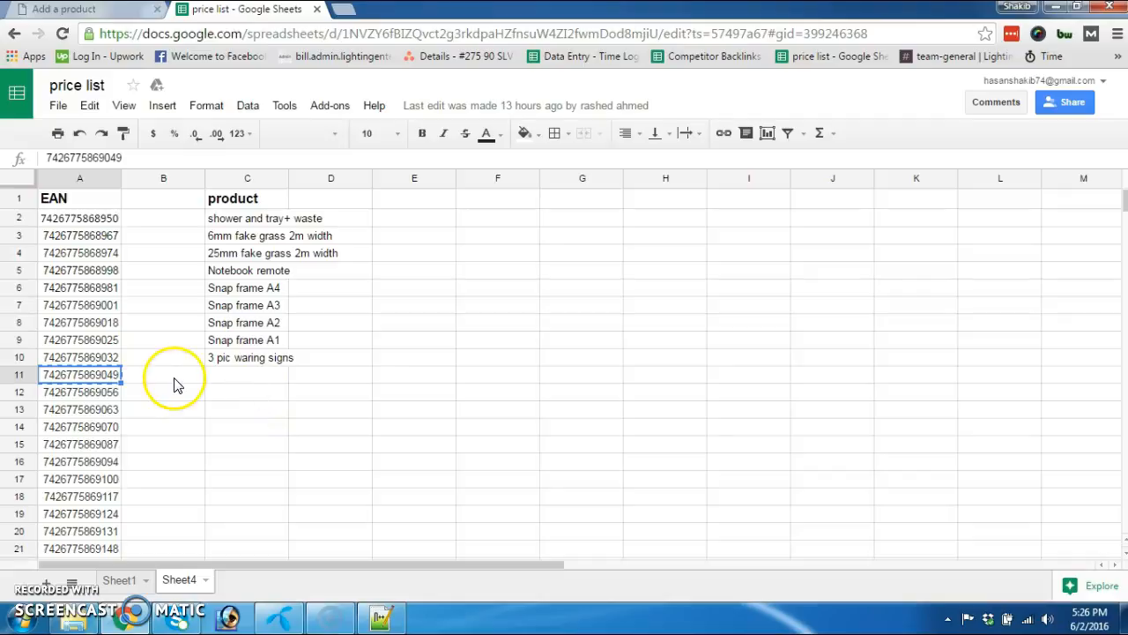
pyautogui.click(79, 10)
pyautogui.click(427, 411)
pyautogui.hotkey('ctrl', 'v')
pyautogui.click(423, 429)
pyautogui.hotkey('ctrl', 'v')
pyautogui.click(422, 456)
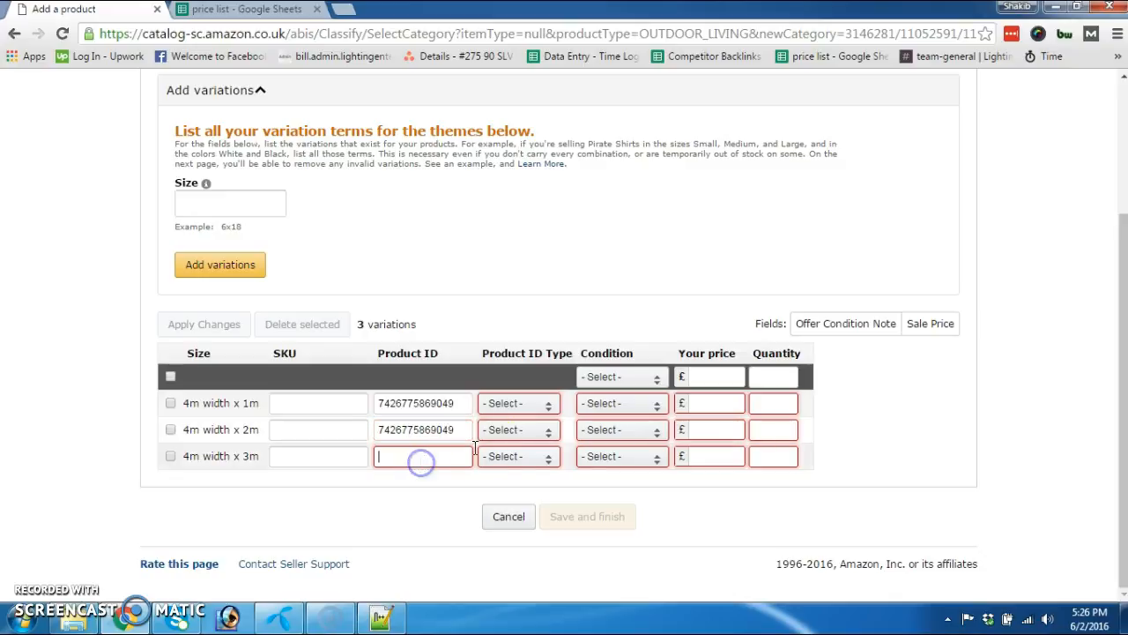
pyautogui.hotkey('ctrl', 'v')
# Set the Product ID Type to EAN for all three size variations.
pyautogui.click(521, 403)
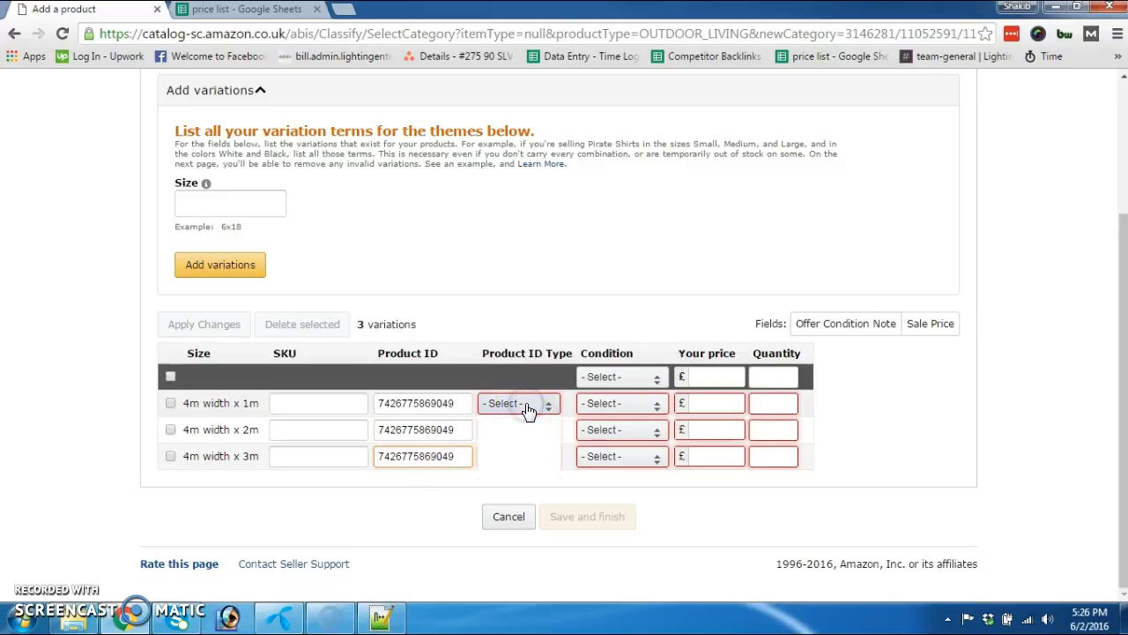
pyautogui.click(516, 434)
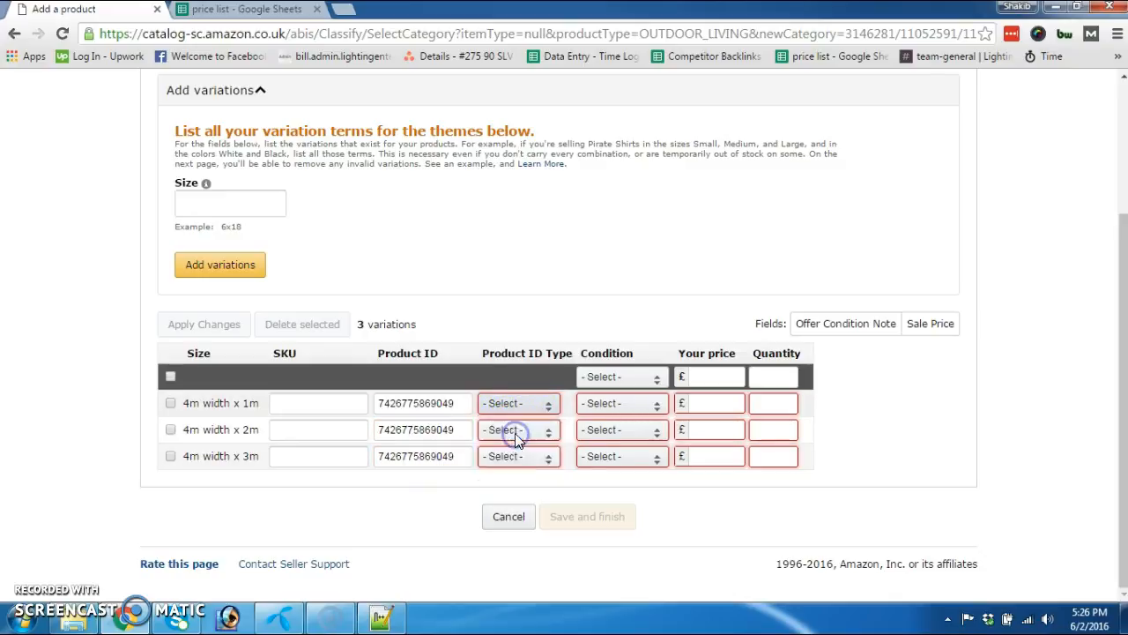
pyautogui.click(515, 431)
pyautogui.click(516, 460)
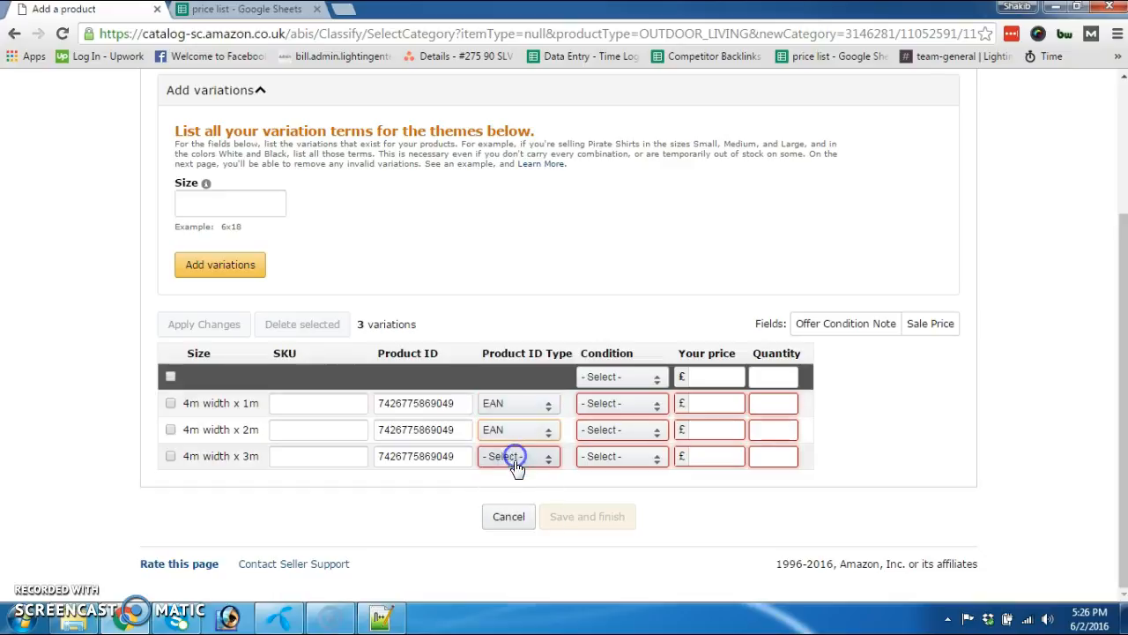
pyautogui.click(518, 466)
pyautogui.click(514, 480)
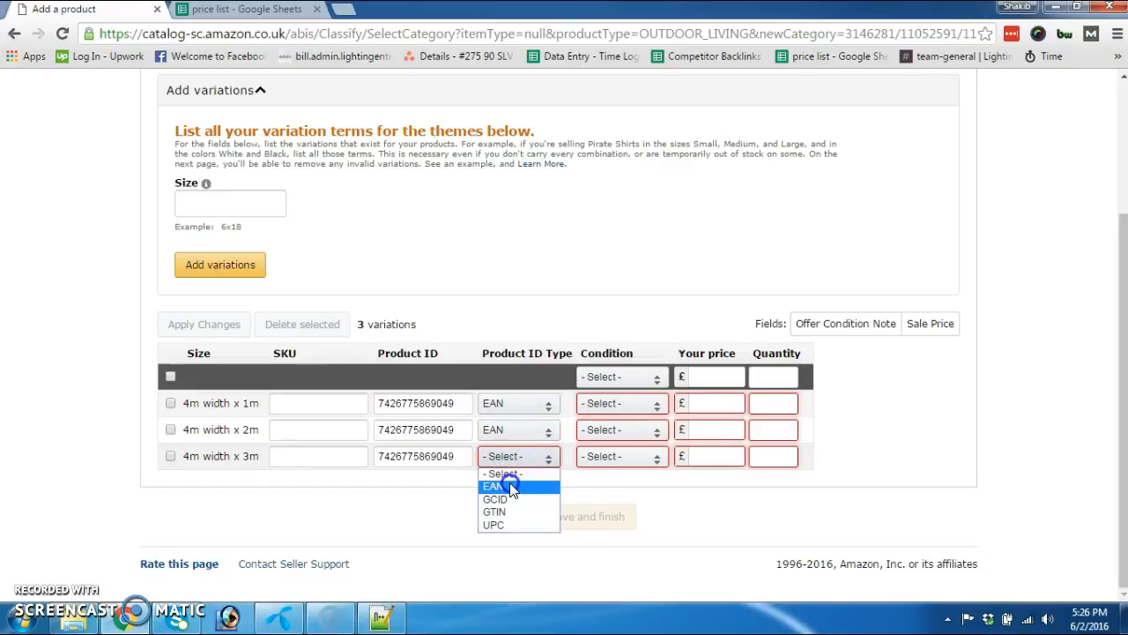
# Set the Condition to New for all three size variations.
pyautogui.click(605, 407)
pyautogui.click(604, 434)
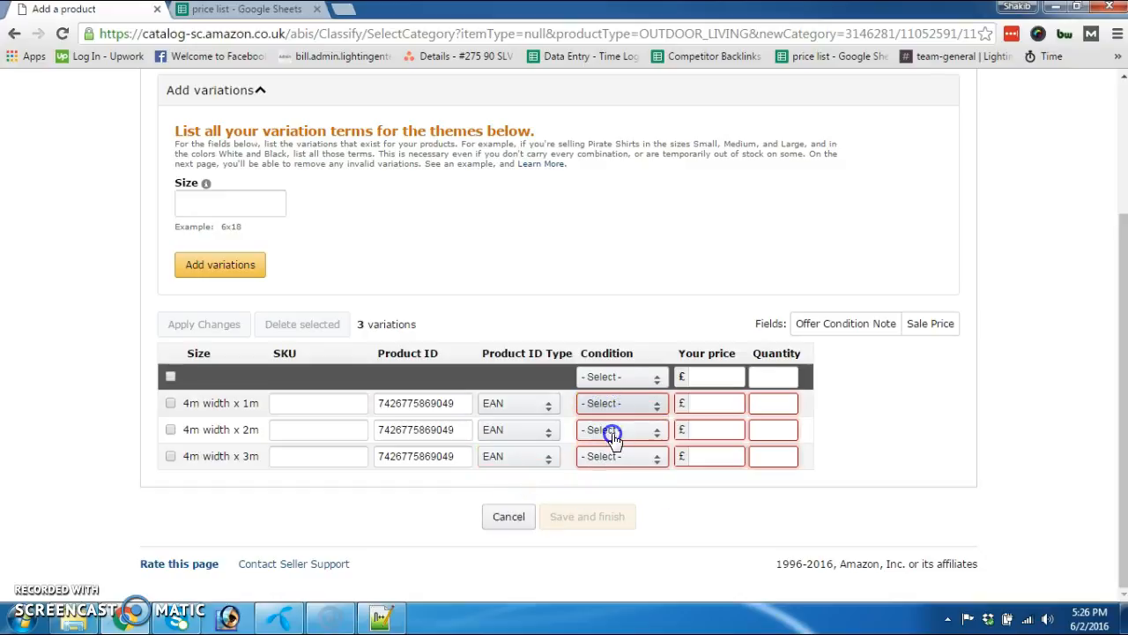
pyautogui.click(612, 432)
pyautogui.click(604, 458)
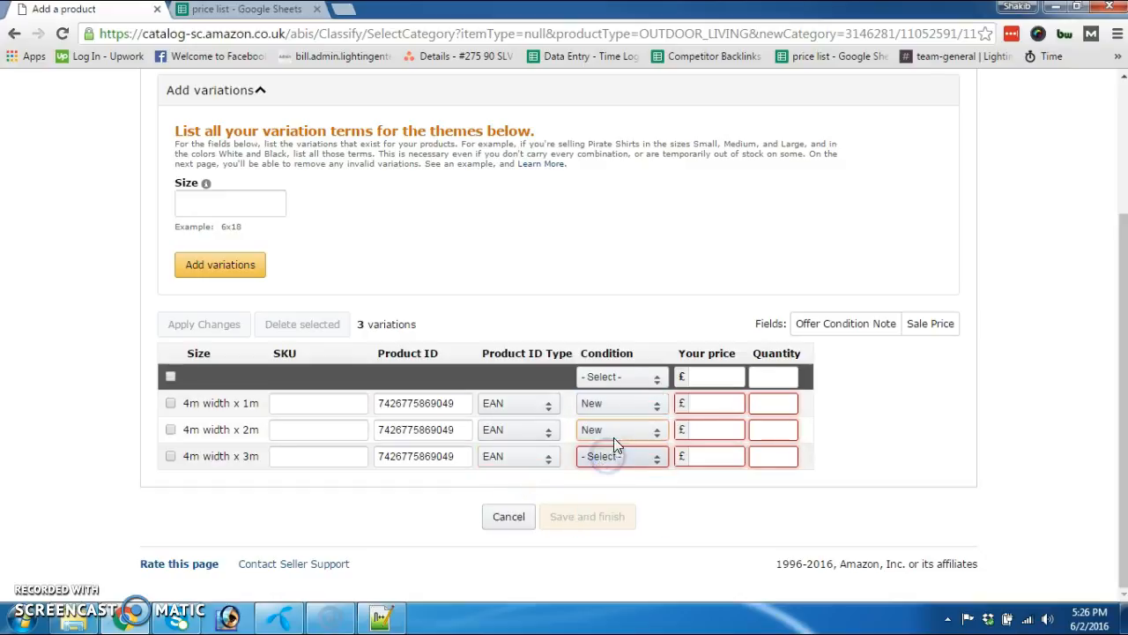
pyautogui.click(617, 455)
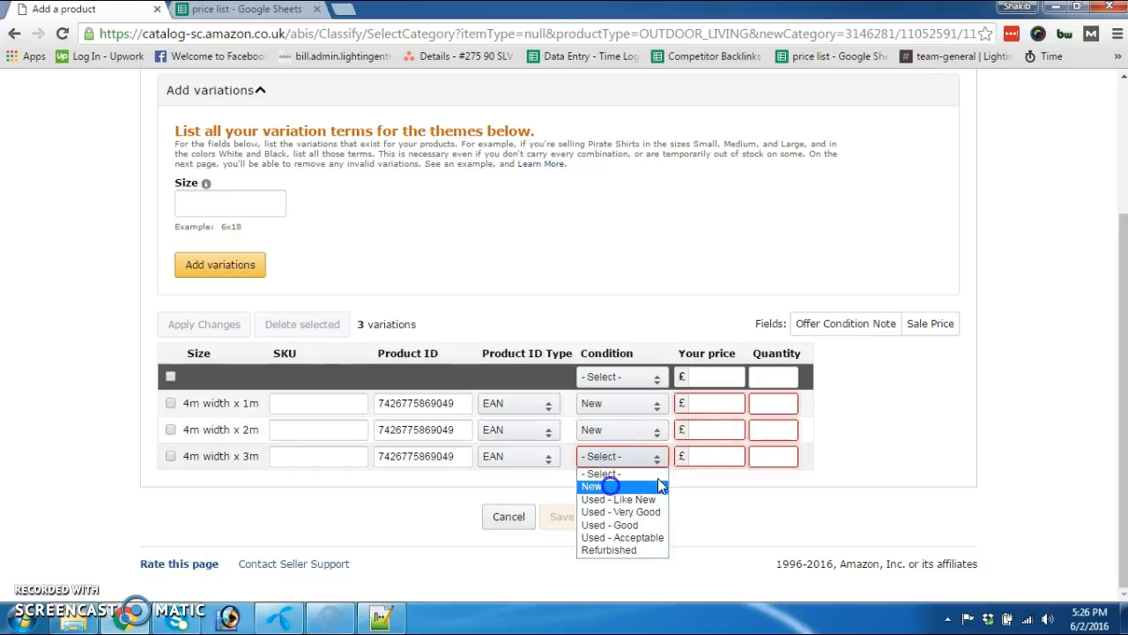
pyautogui.click(659, 484)
# Look up the Amazon sell price of the 4m*1m 6mm grass on Sheet1 of the price list.
pyautogui.click(712, 397)
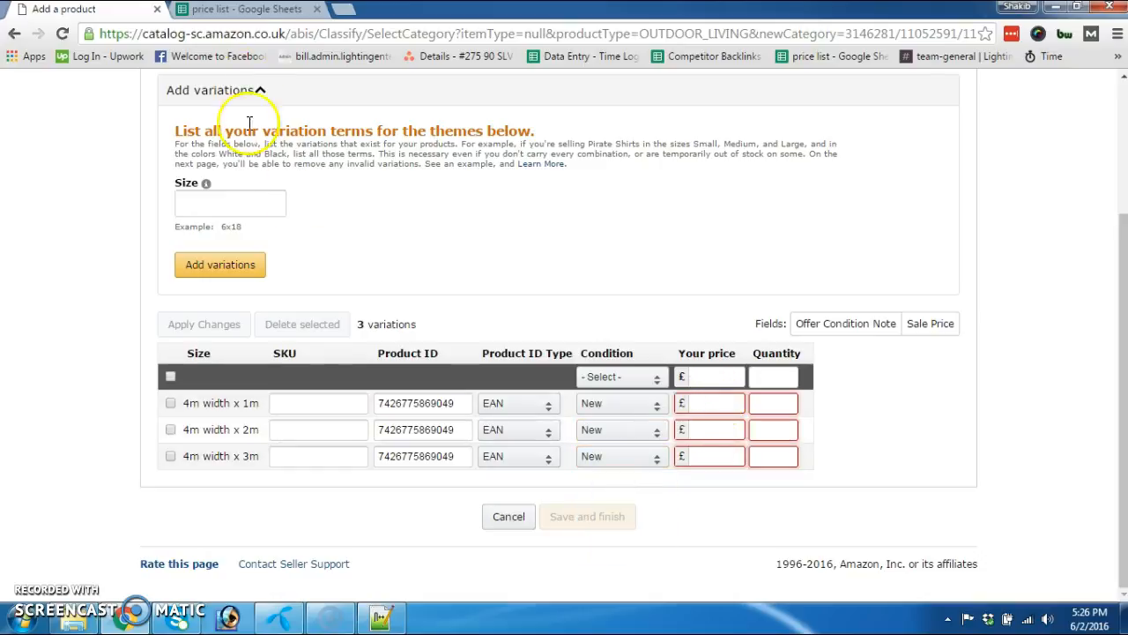
pyautogui.click(278, 11)
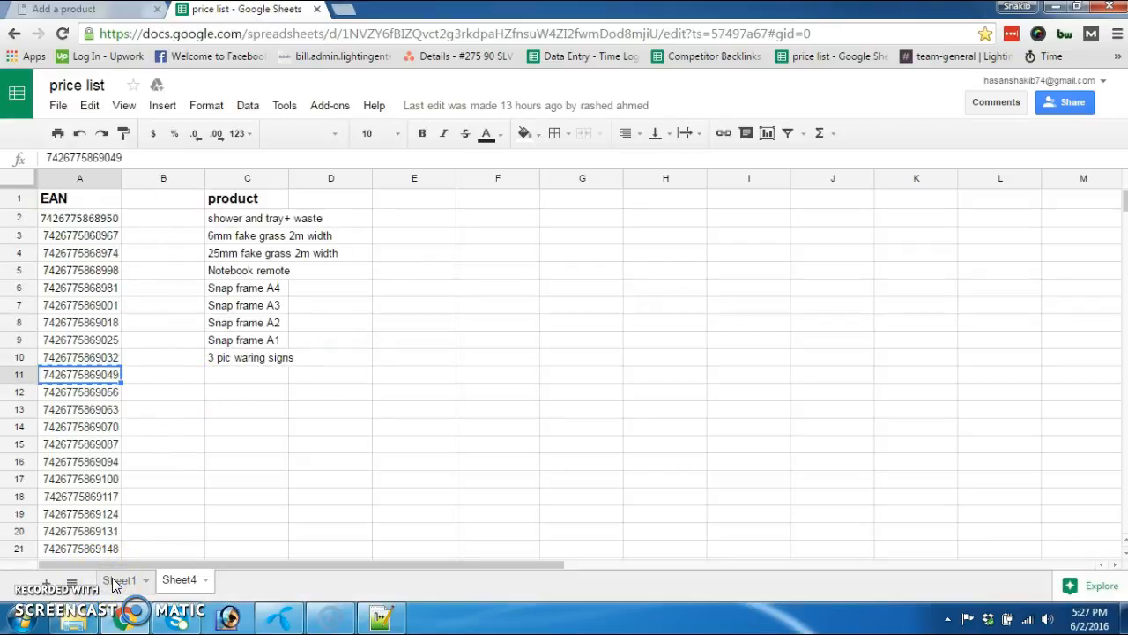
pyautogui.click(114, 580)
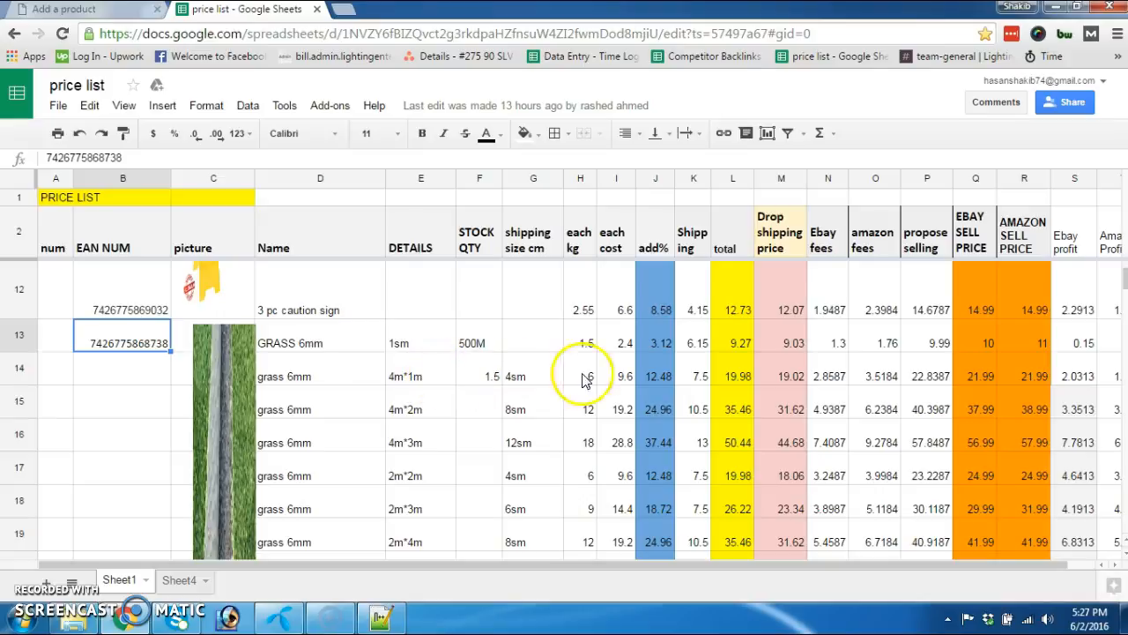
pyautogui.click(1042, 374)
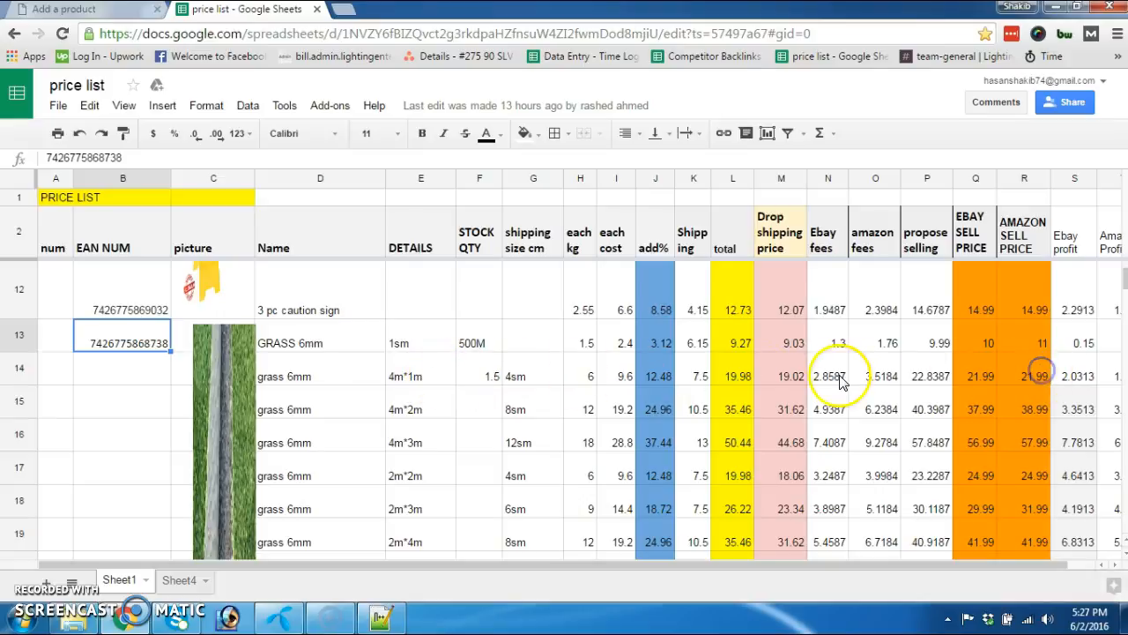
# Back in the product listing, set the 4m width x 1m variation's price to £21.99 and its quantity to 10.
pyautogui.click(88, 16)
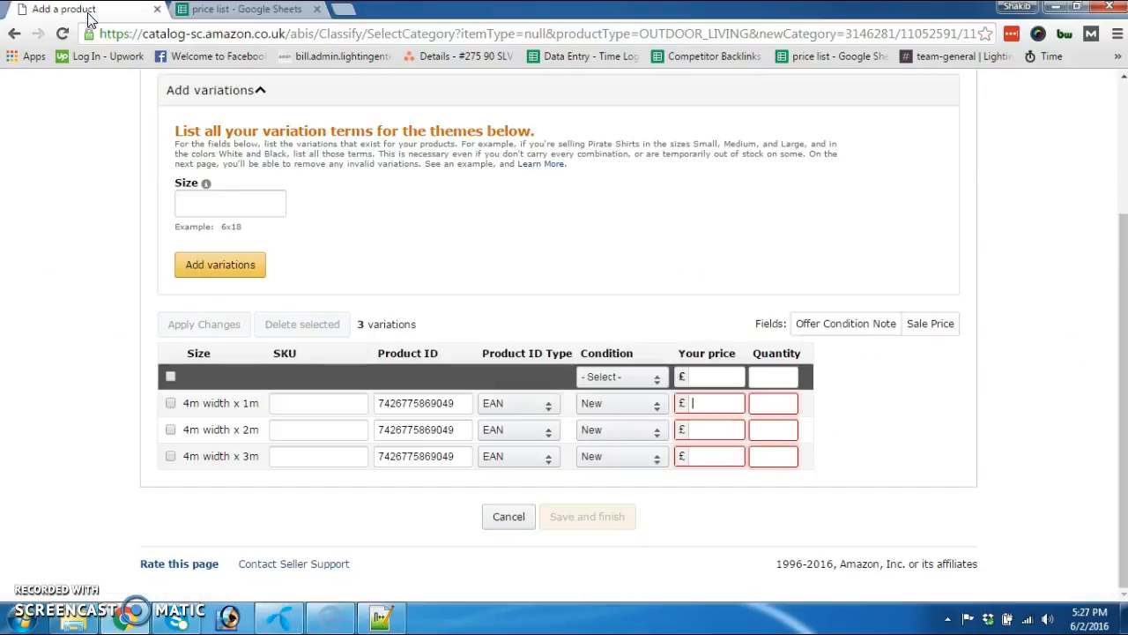
pyautogui.click(683, 404)
pyautogui.write('21.99')
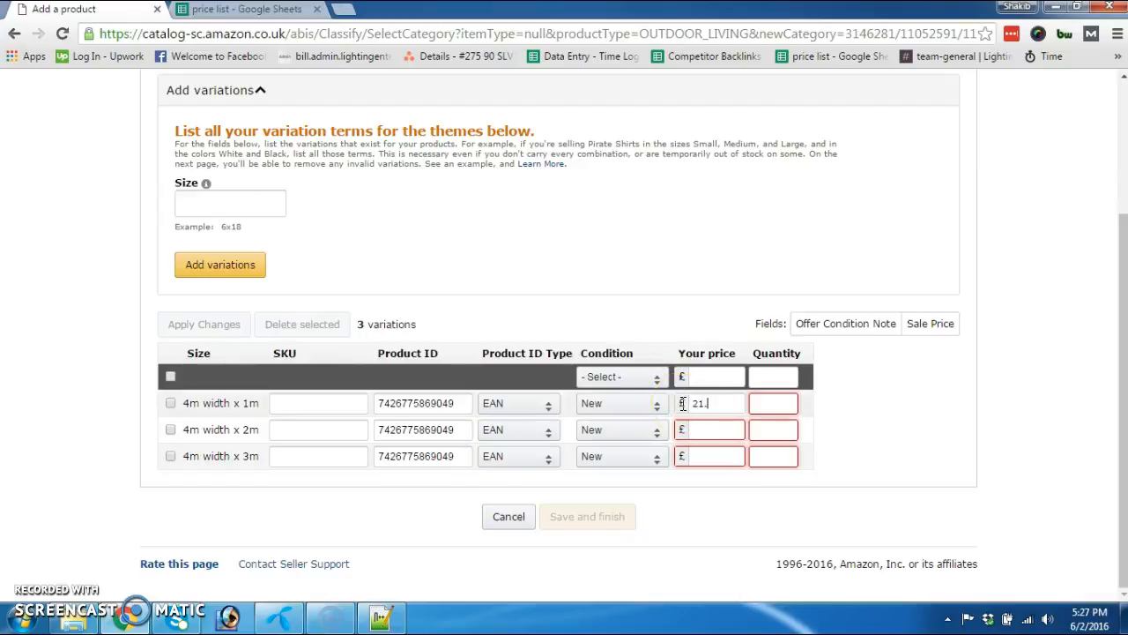
pyautogui.click(770, 407)
pyautogui.write('10')
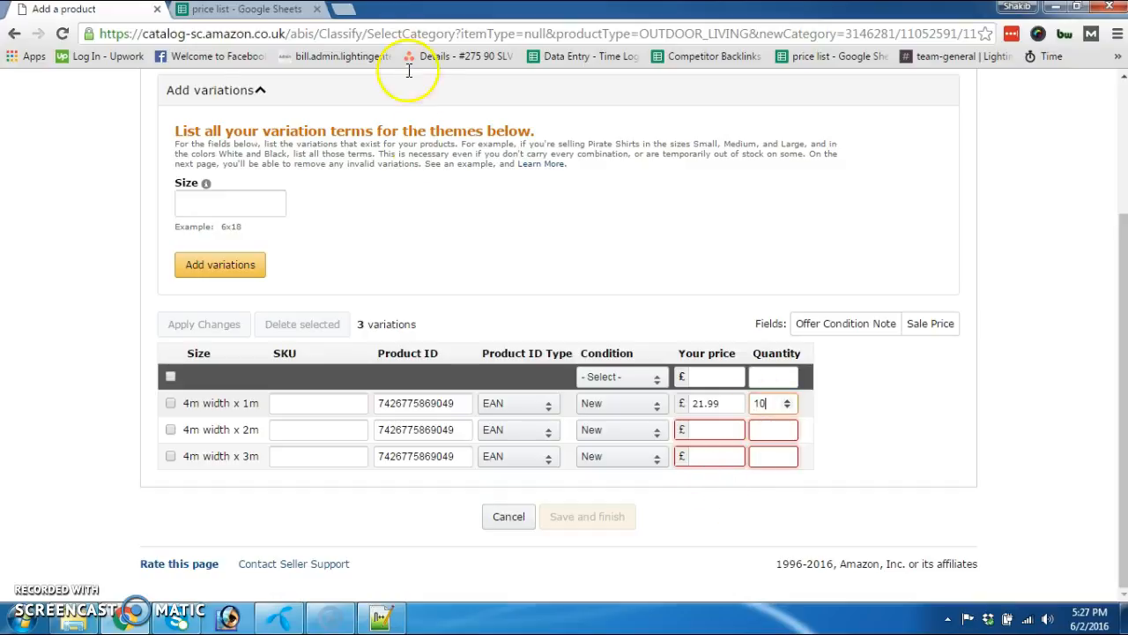
# Check the Amazon price for 4m*2m grass in the price list, and set the 4m width x 2m variation to £38.99, quantity 10.
pyautogui.click(255, 12)
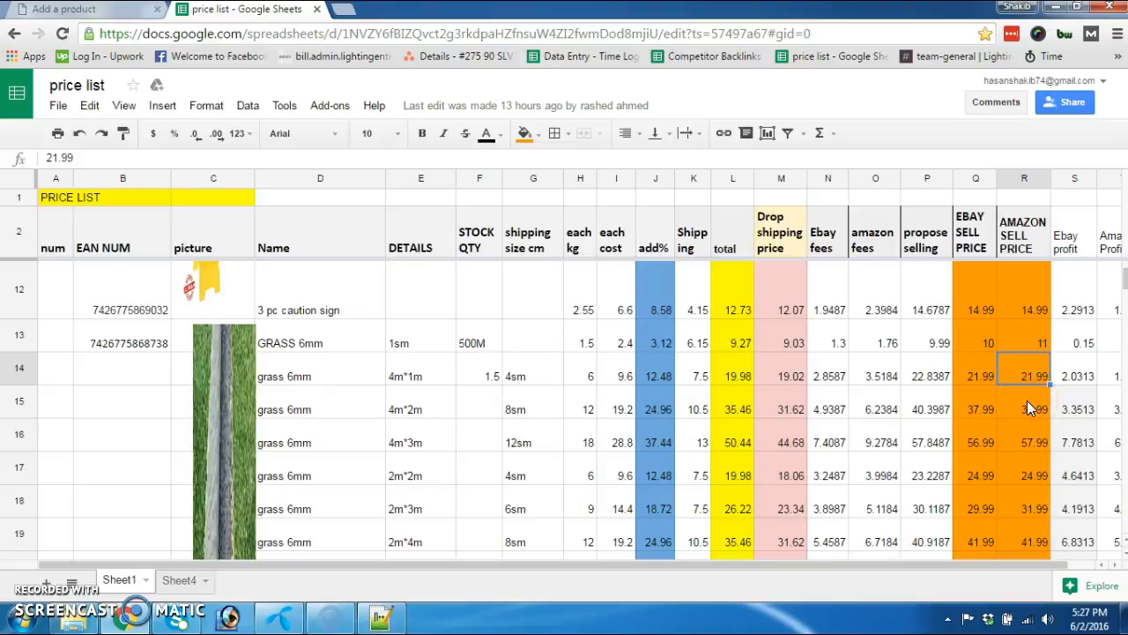
pyautogui.click(104, 11)
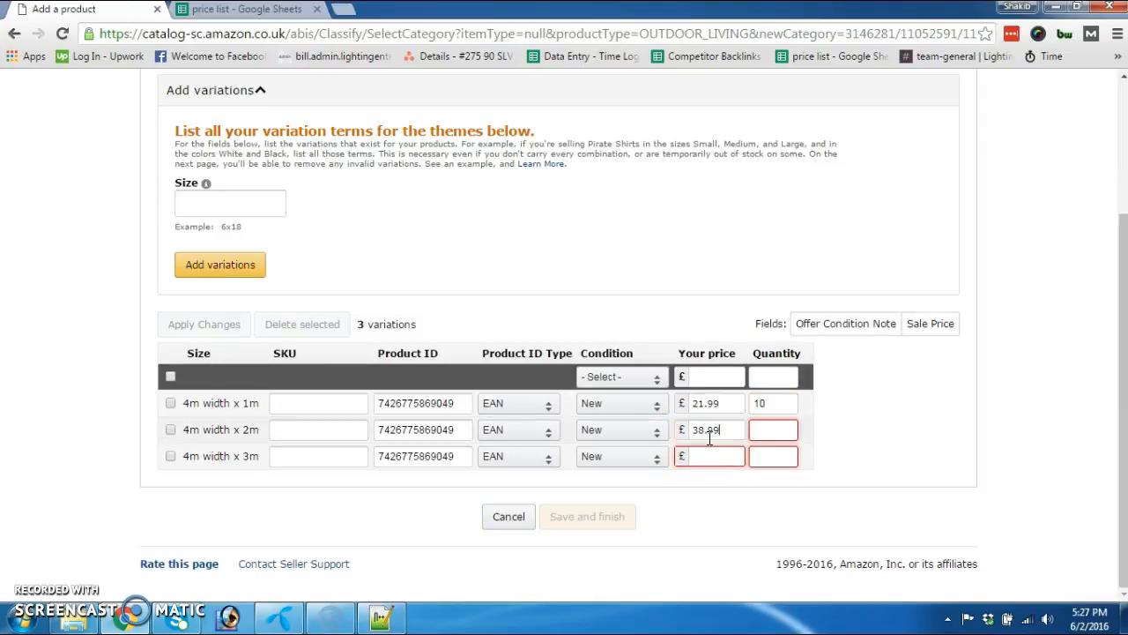
pyautogui.write('10')
# Set the 4m width x 3m variation's price to £57.99 and its quantity to 10.
pyautogui.click(708, 452)
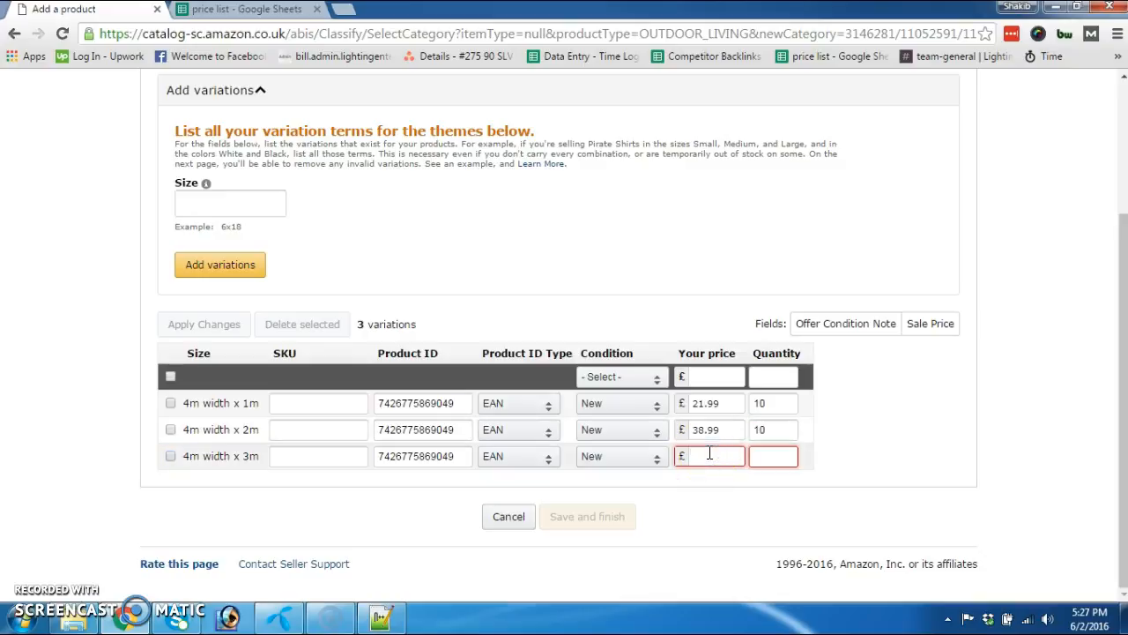
pyautogui.write('57.99')
pyautogui.press('Tab')
pyautogui.write('10')
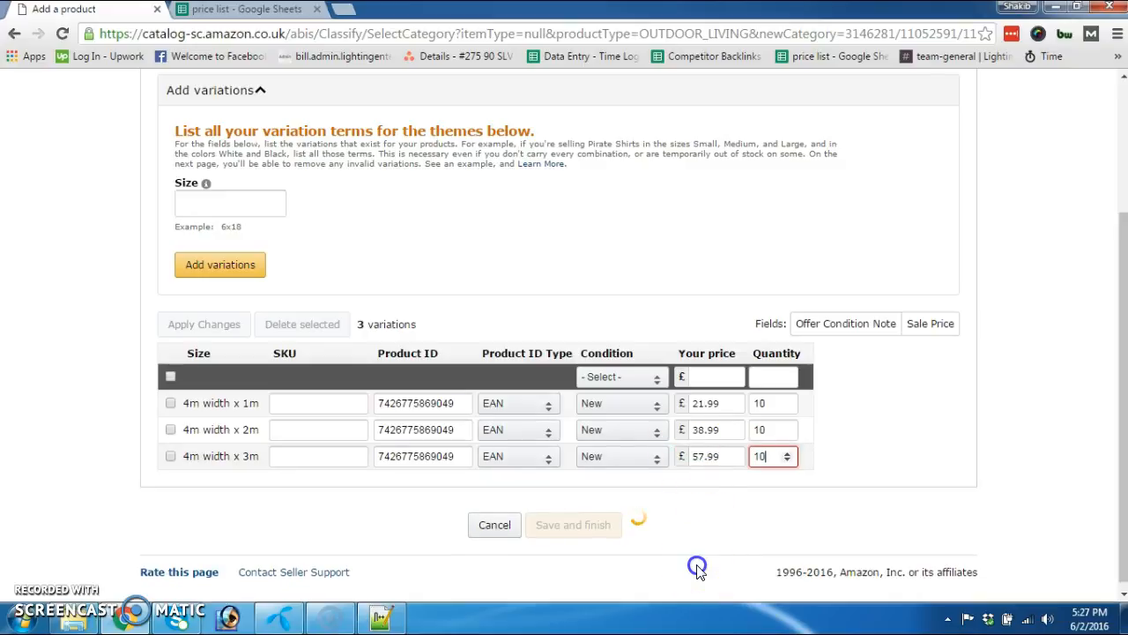
pyautogui.click(303, 398)
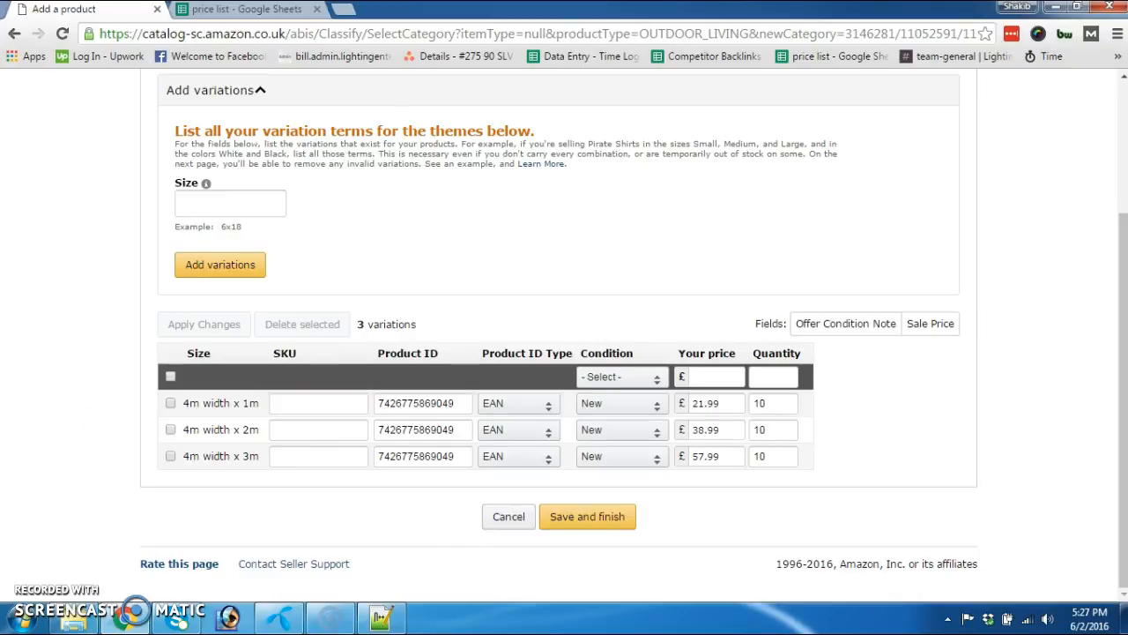
# Upload 6mm.jpg from the "amazon images" folder inside "fake grass" as the listing's main image.
pyautogui.scroll(3, 89, 403)
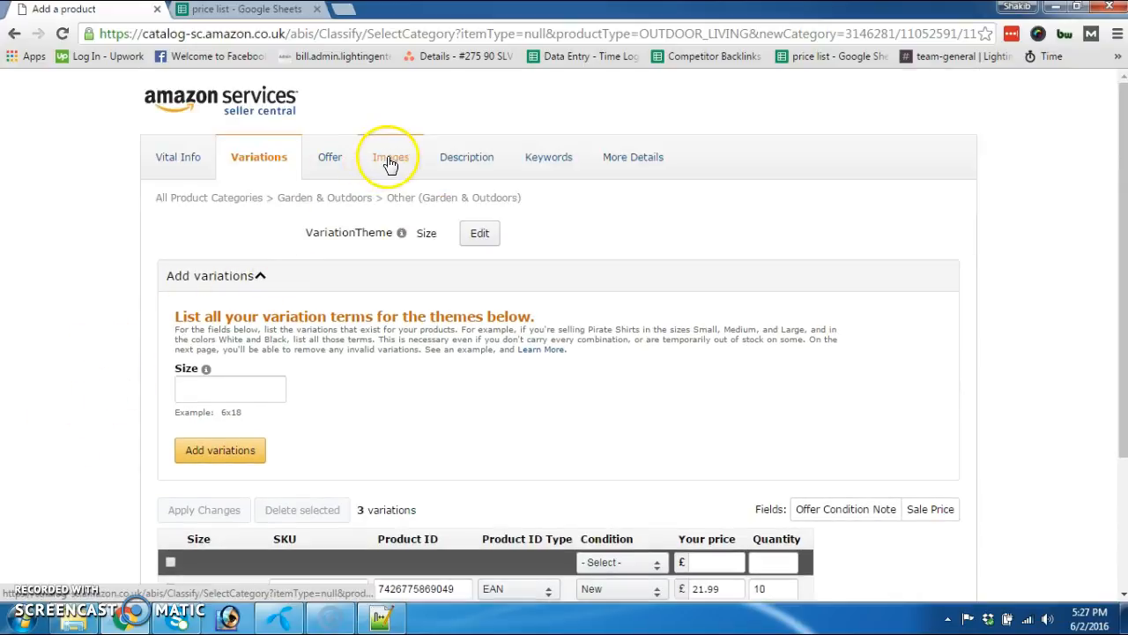
pyautogui.click(390, 158)
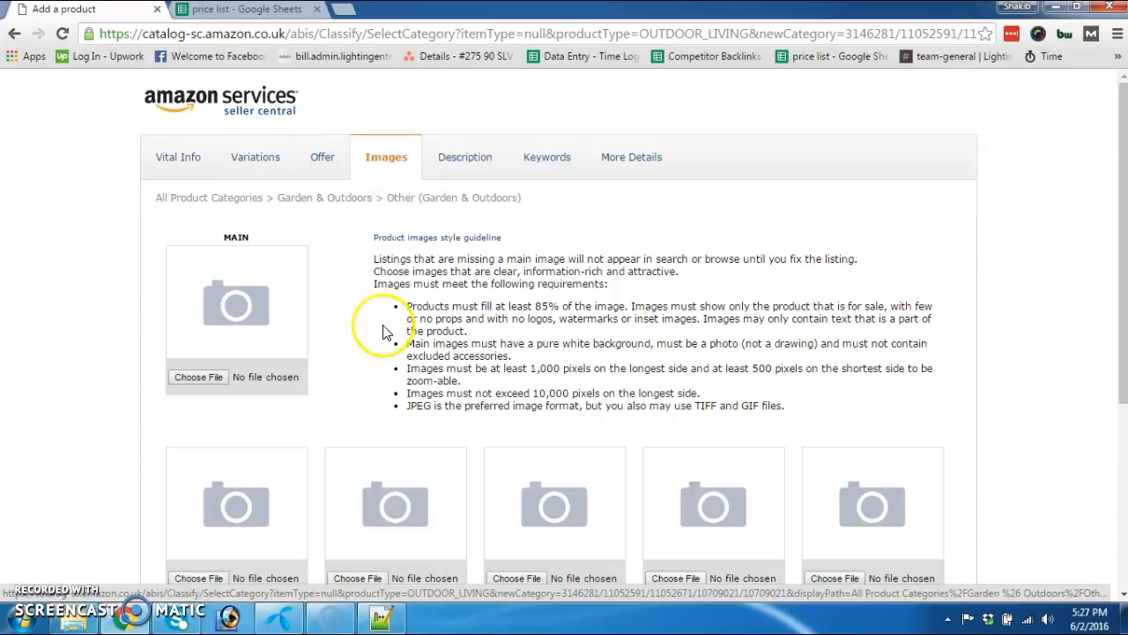
pyautogui.click(199, 379)
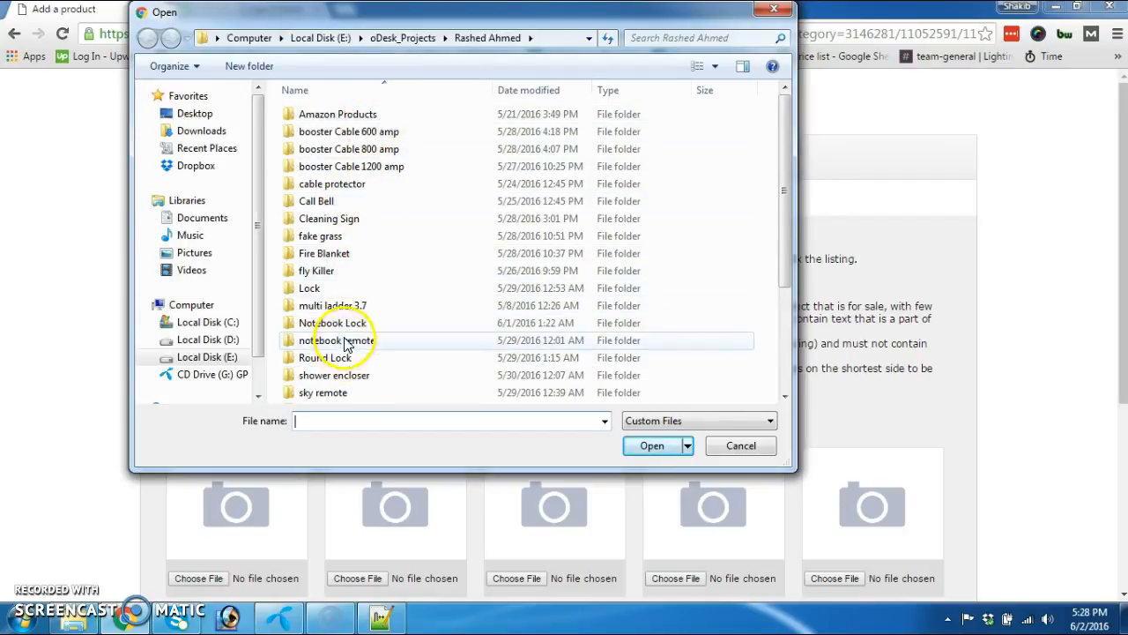
pyautogui.click(366, 236)
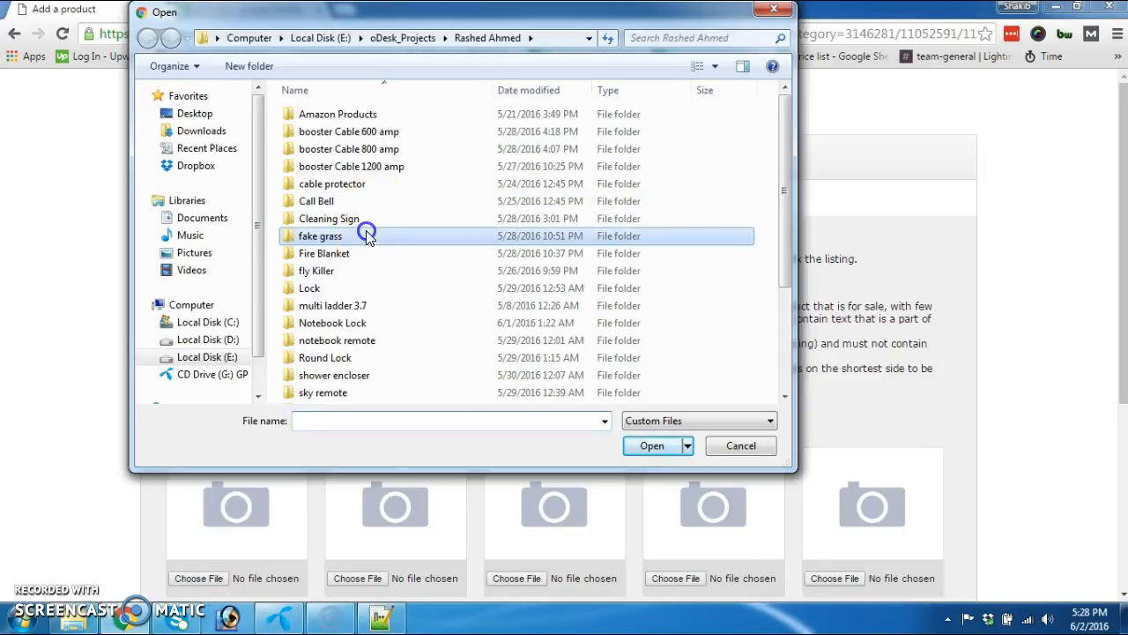
pyautogui.doubleClick(367, 236)
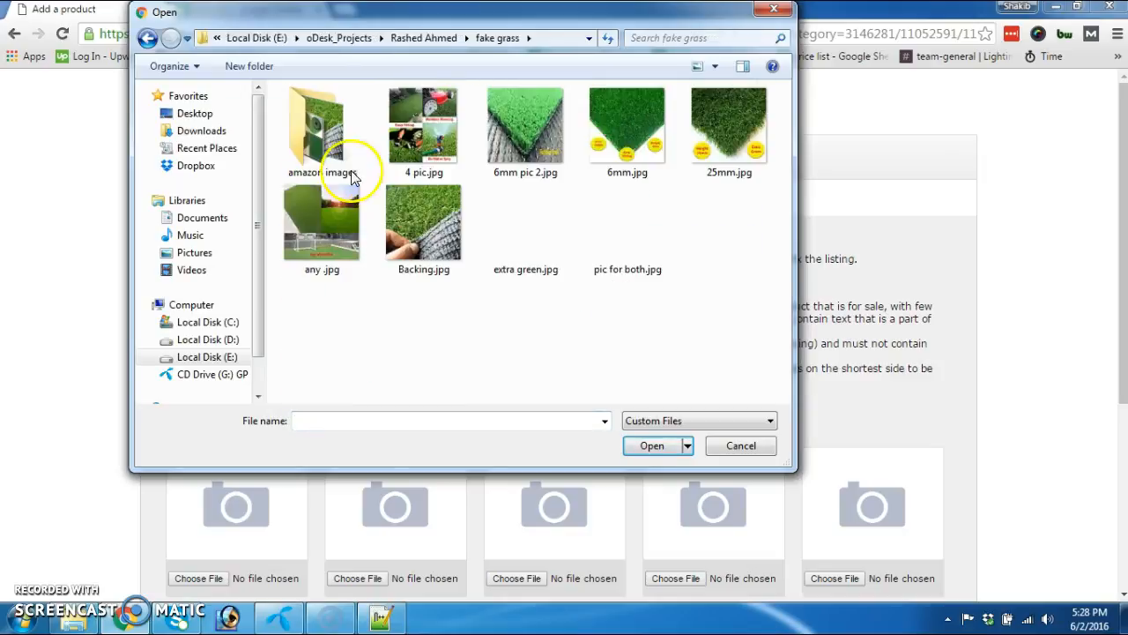
pyautogui.doubleClick(322, 132)
pyautogui.click(529, 137)
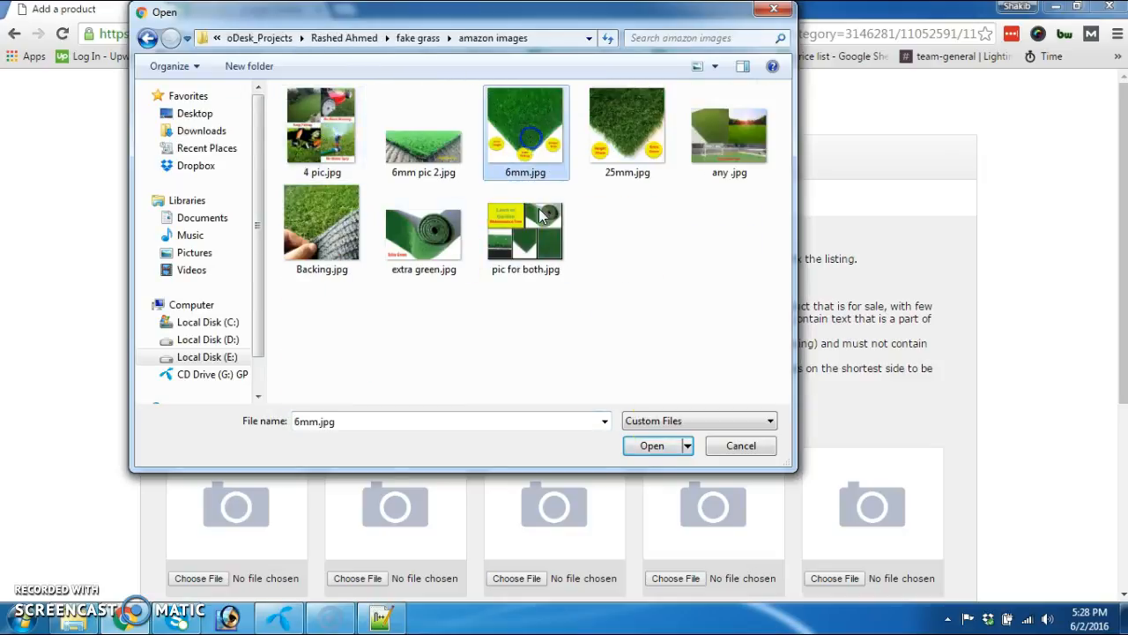
pyautogui.click(653, 447)
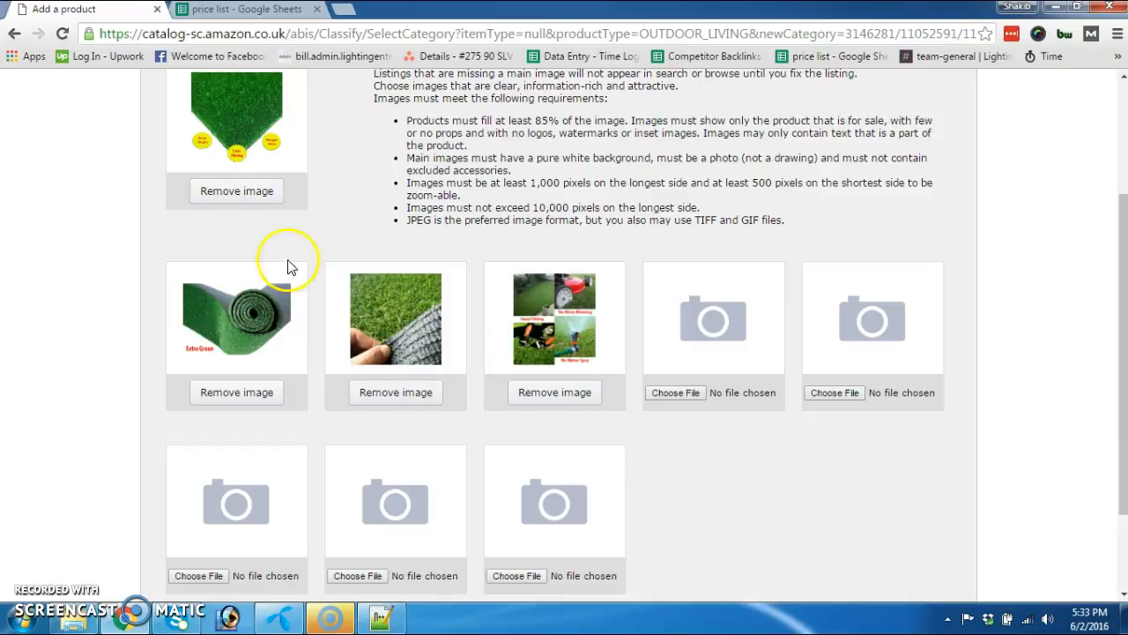
# Open the listing's description section and add four more Key Product Features fields.
pyautogui.scroll(3, 573, 330)
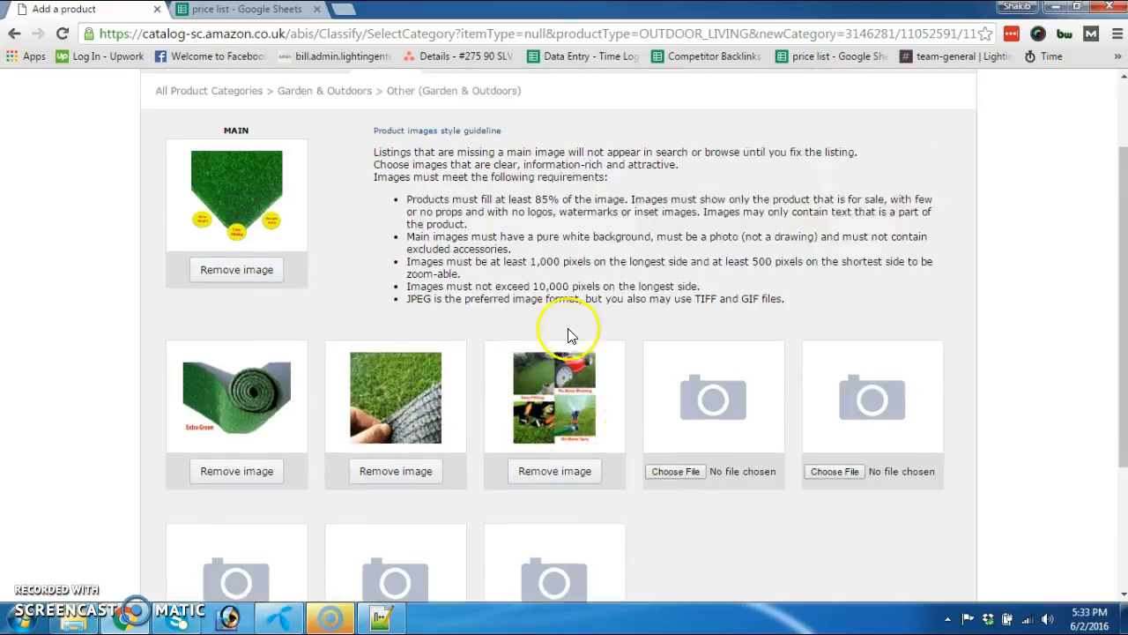
pyautogui.click(470, 162)
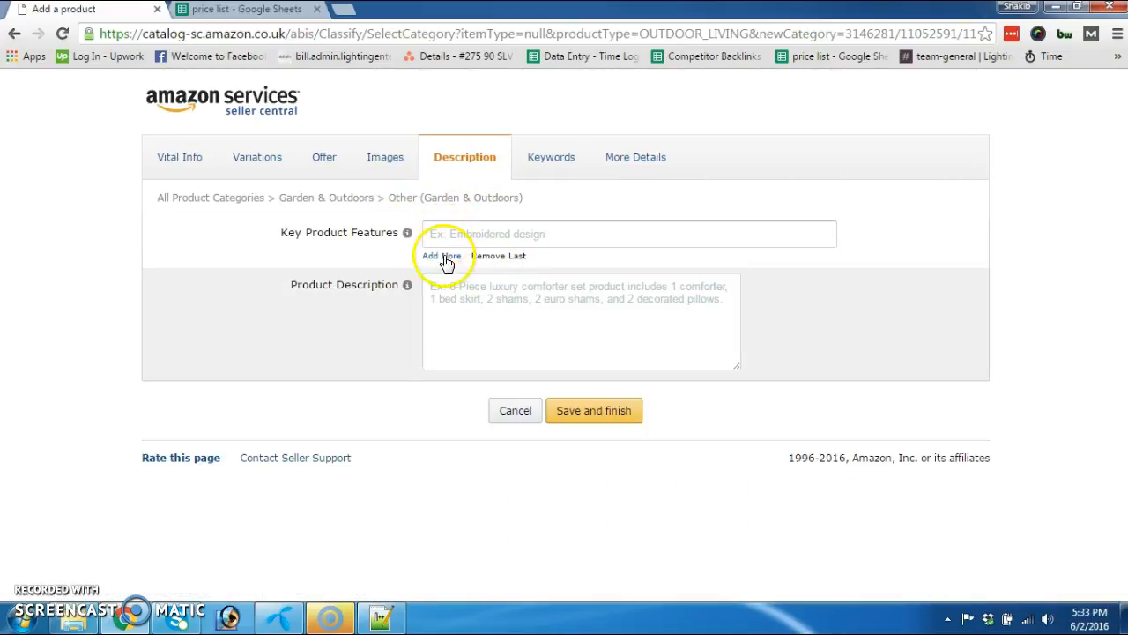
pyautogui.click(444, 256)
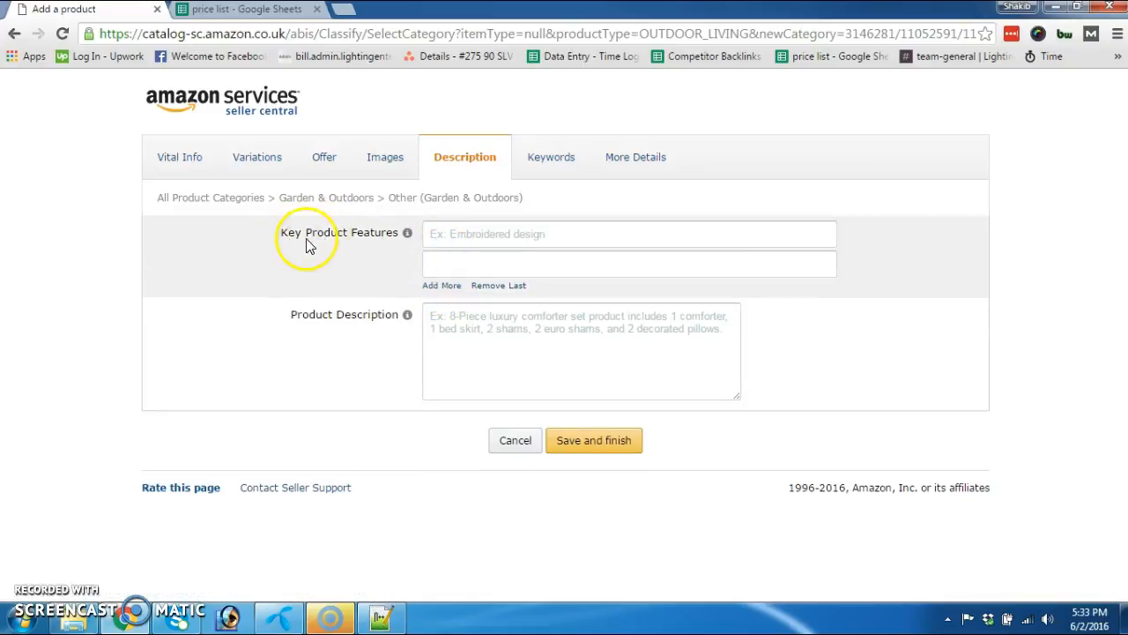
pyautogui.moveTo(371, 246)
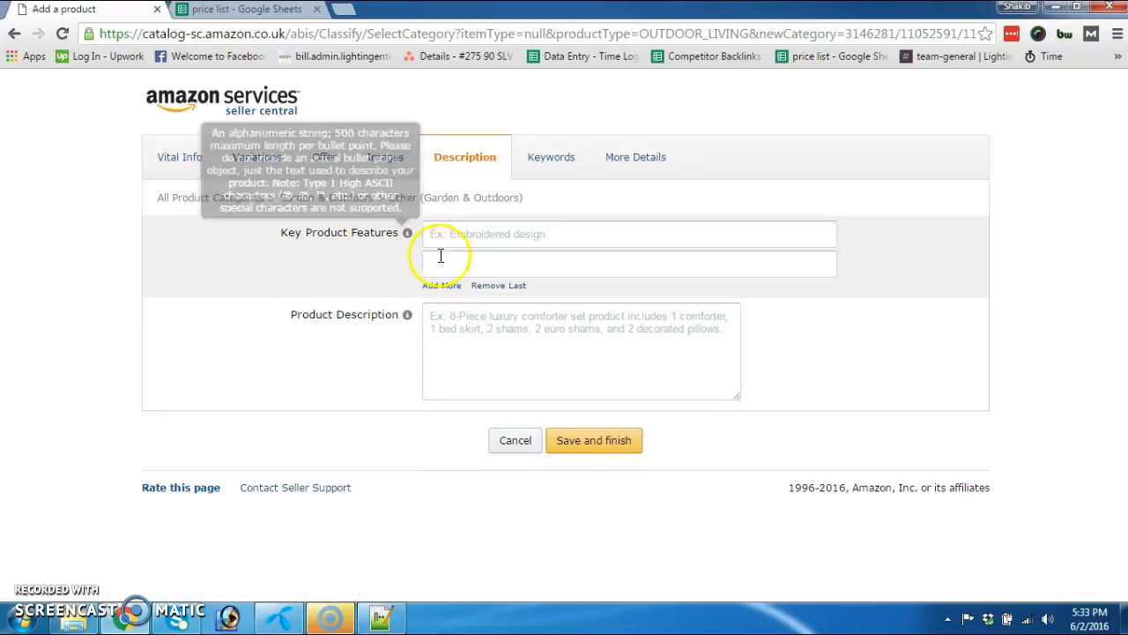
pyautogui.click(442, 284)
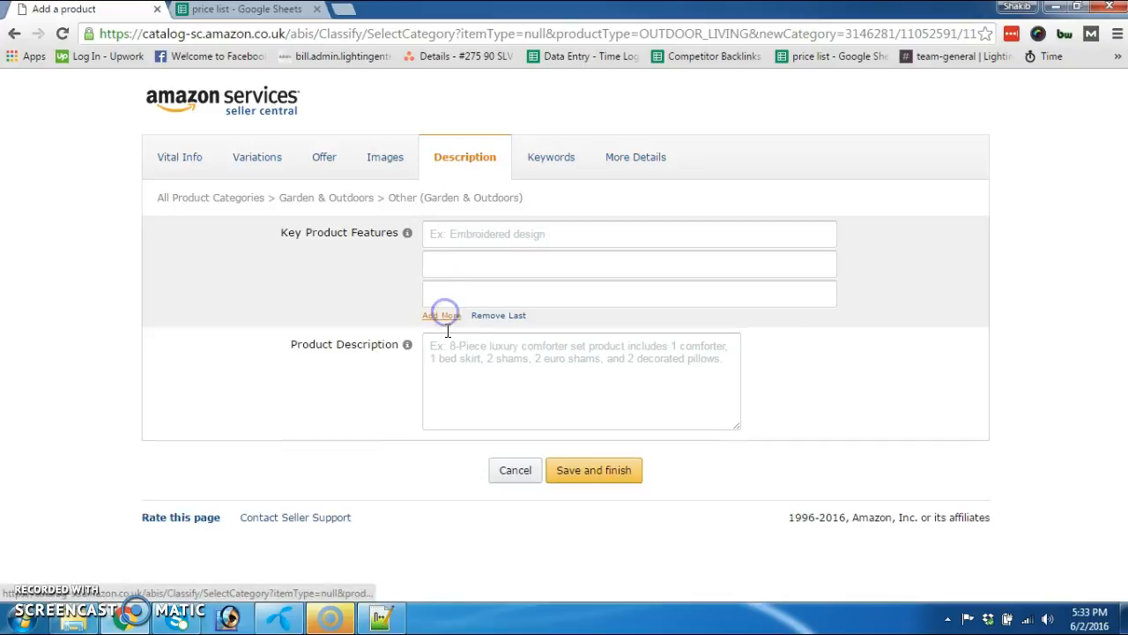
pyautogui.click(445, 316)
pyautogui.click(445, 345)
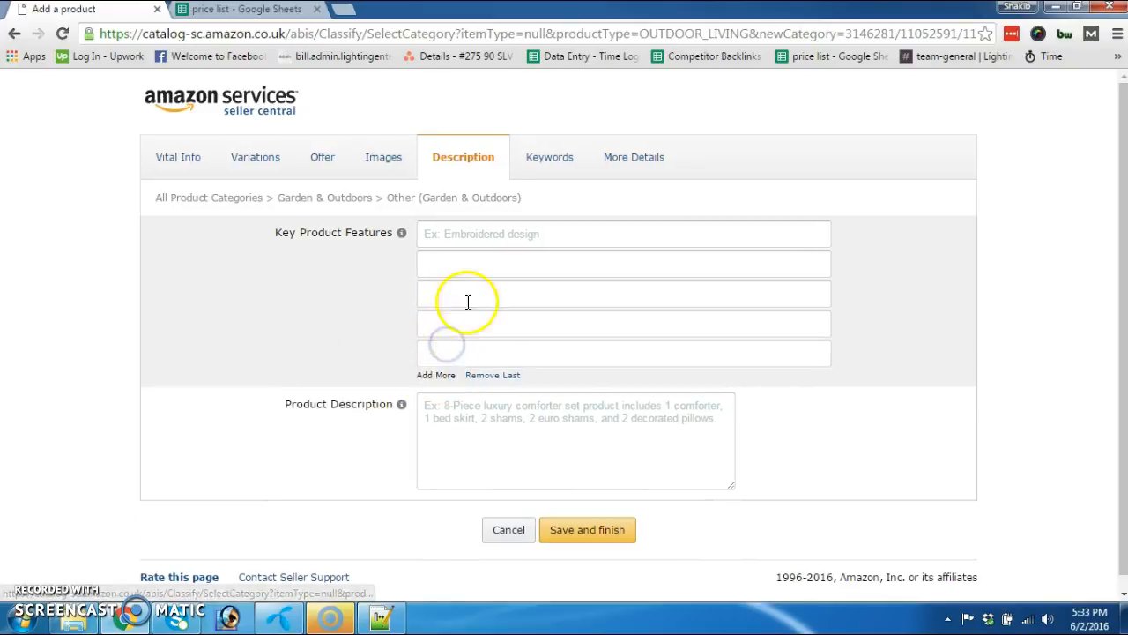
# Copy "100% lead free and eco-friendly; Ultra realistic natural look." from log Details.txt in Notepad++ into the first Key Product Features field.
pyautogui.click(483, 233)
pyautogui.click(399, 622)
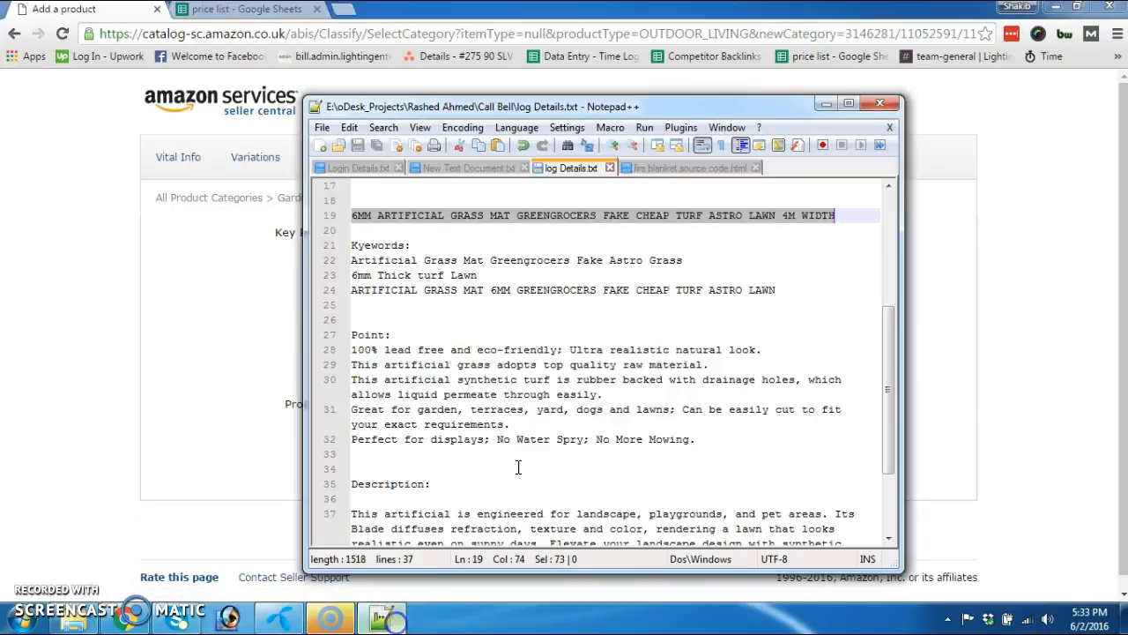
pyautogui.moveTo(351, 350); pyautogui.dragTo(763, 357)
pyautogui.hotkey('ctrl', 'c')
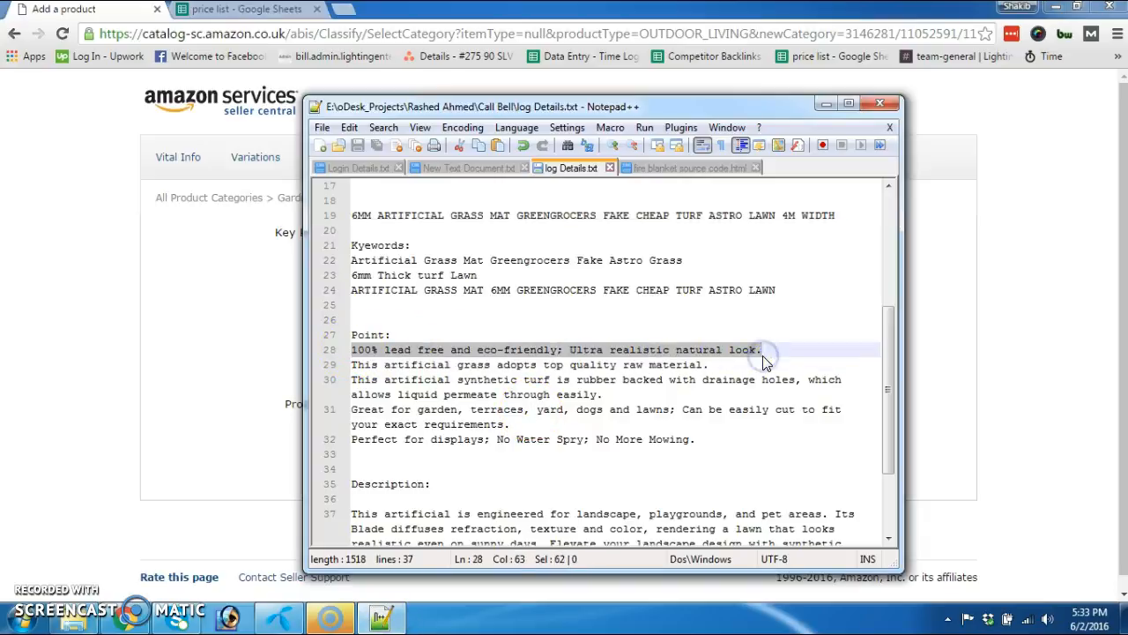
pyautogui.click(385, 617)
pyautogui.click(430, 231)
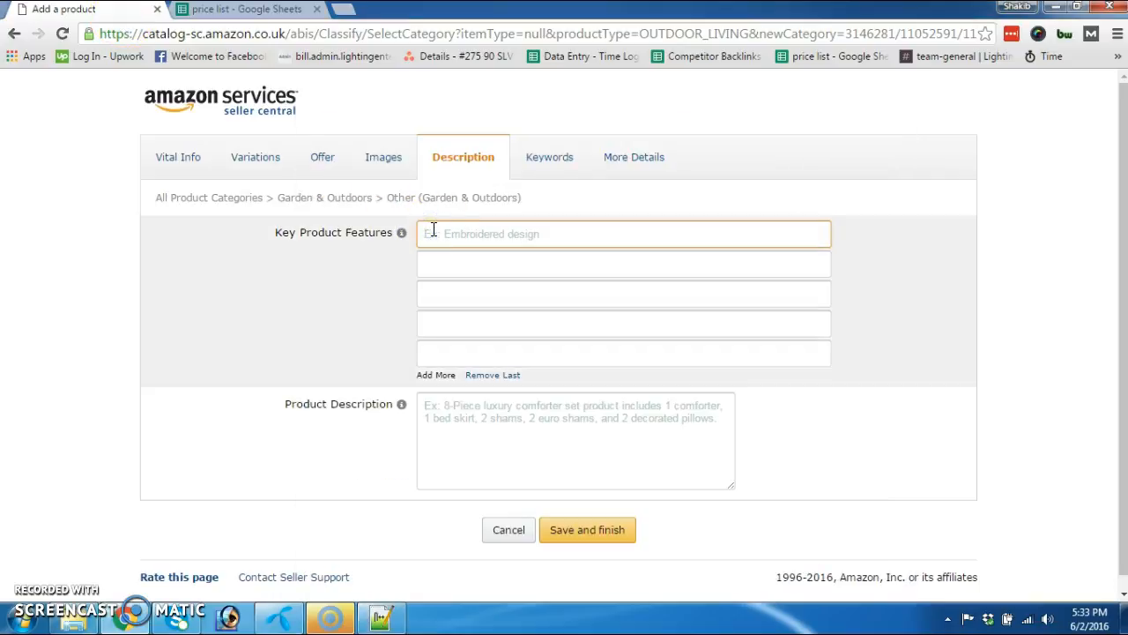
pyautogui.hotkey('ctrl', 'v')
# Copy "This artificial grass adopts top quality raw material." from the Notepad++ notes into the second Key Product Features field.
pyautogui.click(437, 257)
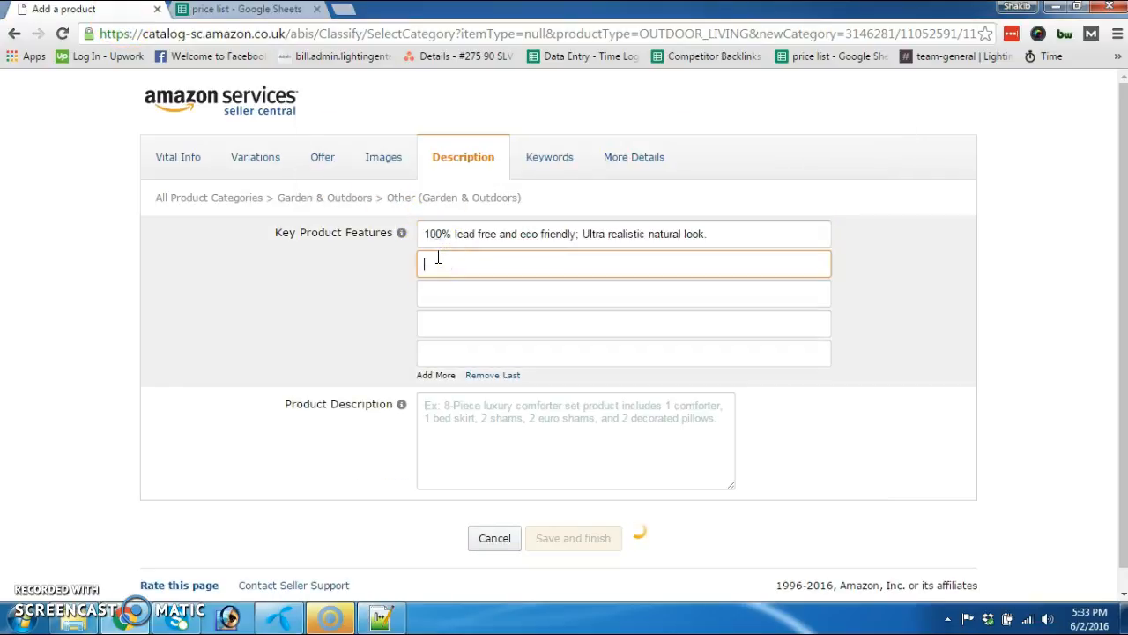
pyautogui.click(383, 617)
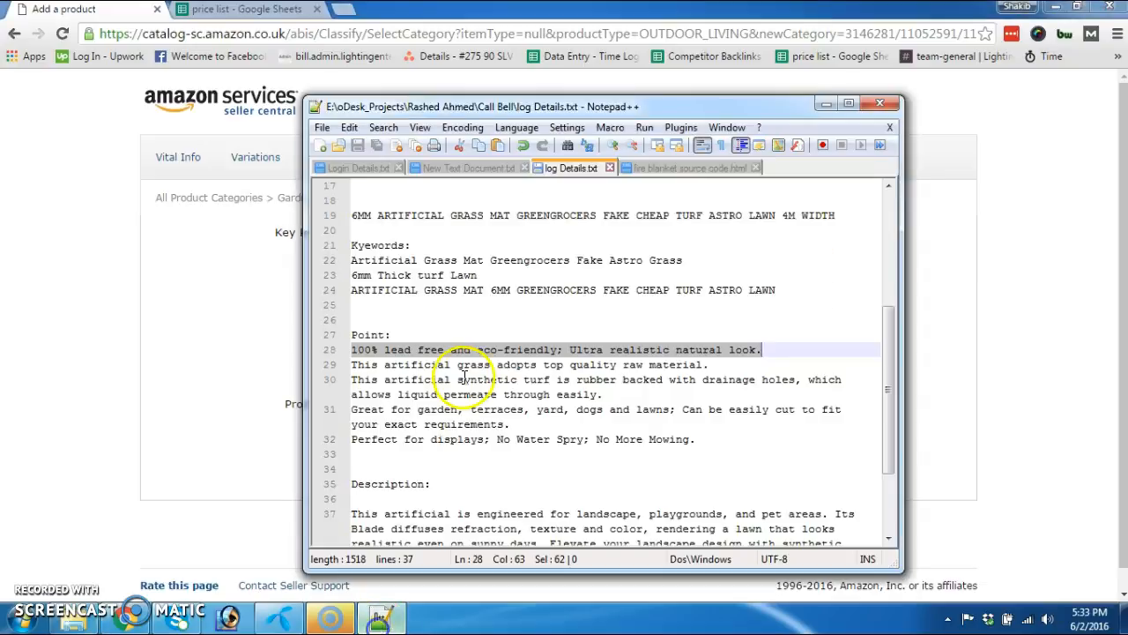
pyautogui.moveTo(710, 365); pyautogui.dragTo(366, 364)
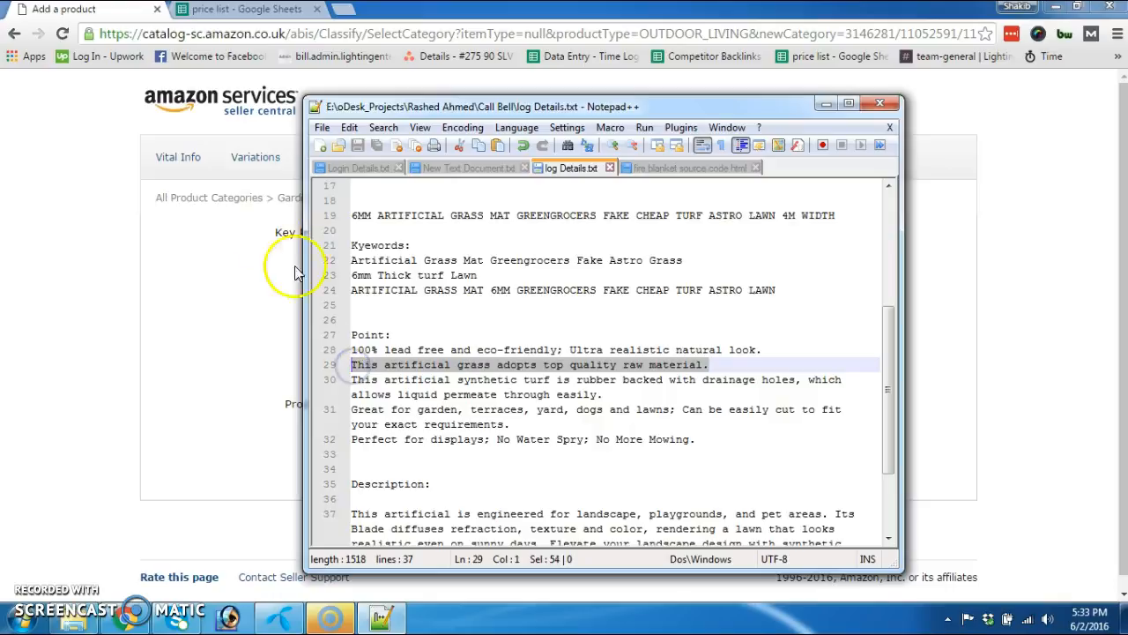
pyautogui.click(104, 11)
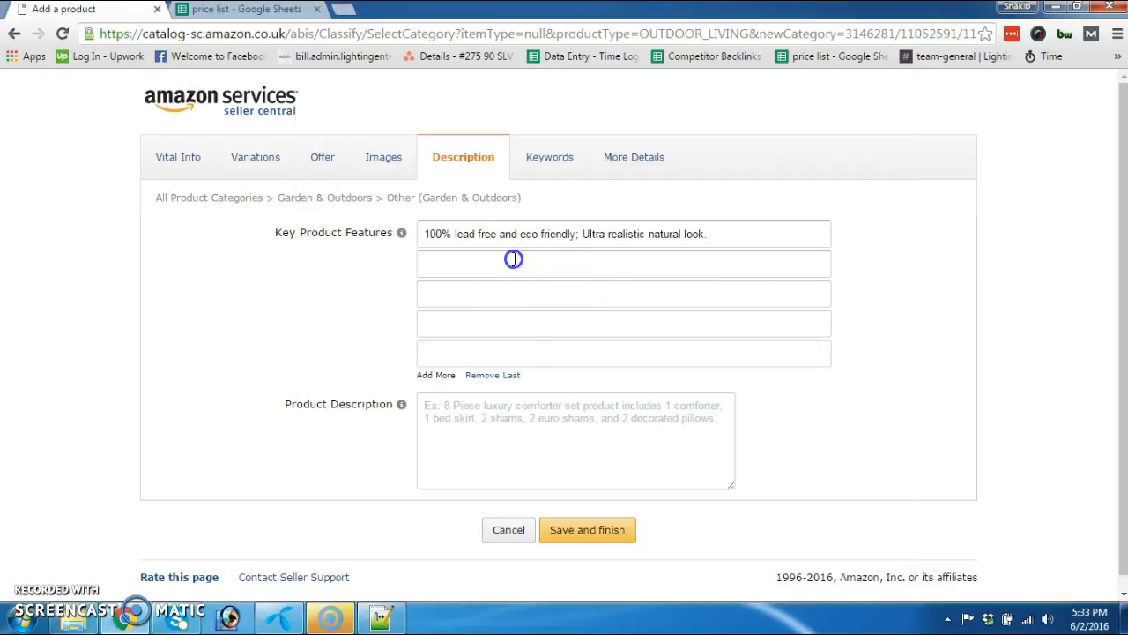
pyautogui.click(514, 259)
pyautogui.write('This artificial grass adopts top quality raw material.')
# Copy the point about rubber-backed synthetic turf with drainage holes from the Notepad++ notes into the third Key Product Features field.
pyautogui.click(503, 297)
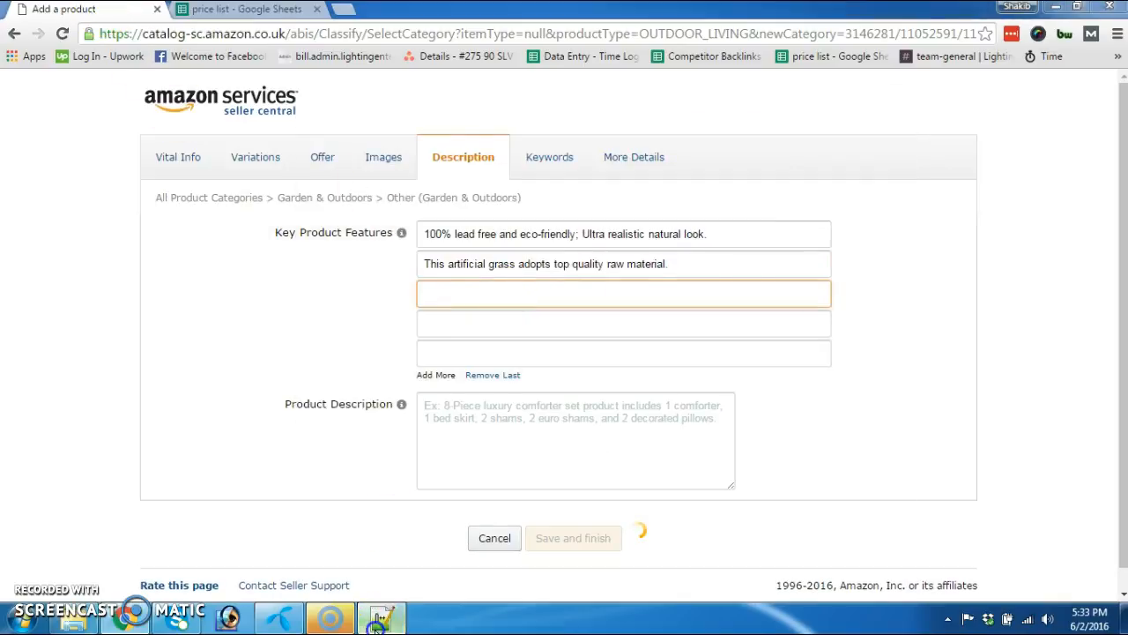
pyautogui.click(377, 620)
pyautogui.moveTo(603, 394); pyautogui.dragTo(352, 379)
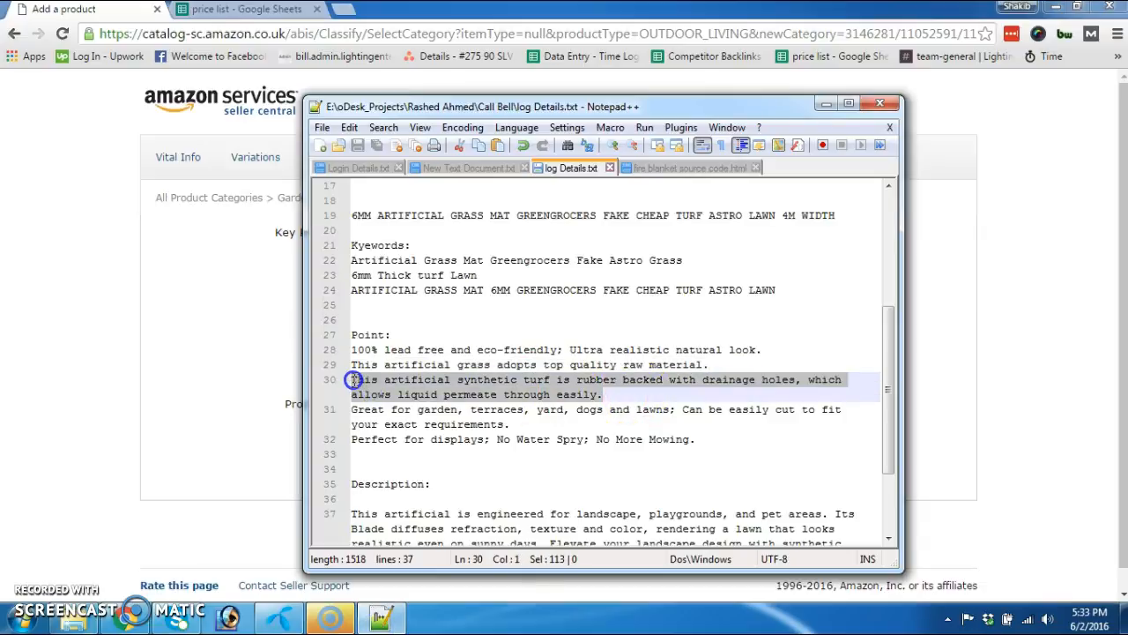
pyautogui.click(106, 144)
pyautogui.click(490, 295)
pyautogui.hotkey('ctrl', 'v')
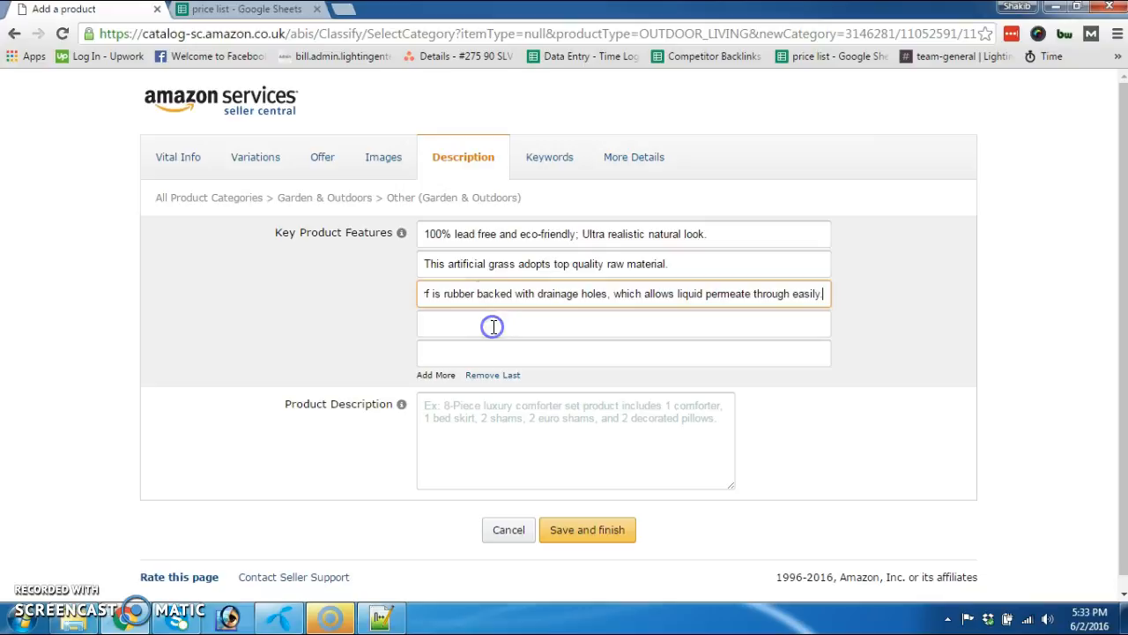
# Copy the point about garden, terraces, yard, dogs and lawns from the Notepad++ notes into the fourth Key Product Features field.
pyautogui.click(493, 326)
pyautogui.click(379, 614)
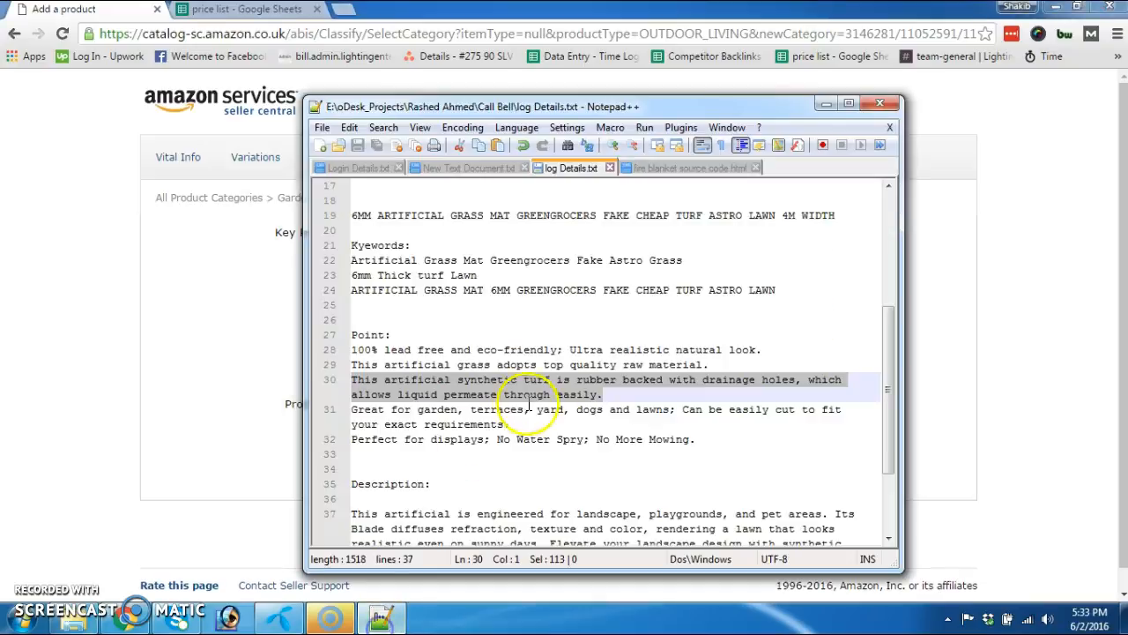
pyautogui.moveTo(515, 424); pyautogui.dragTo(355, 412)
pyautogui.hotkey('ctrl', 'c')
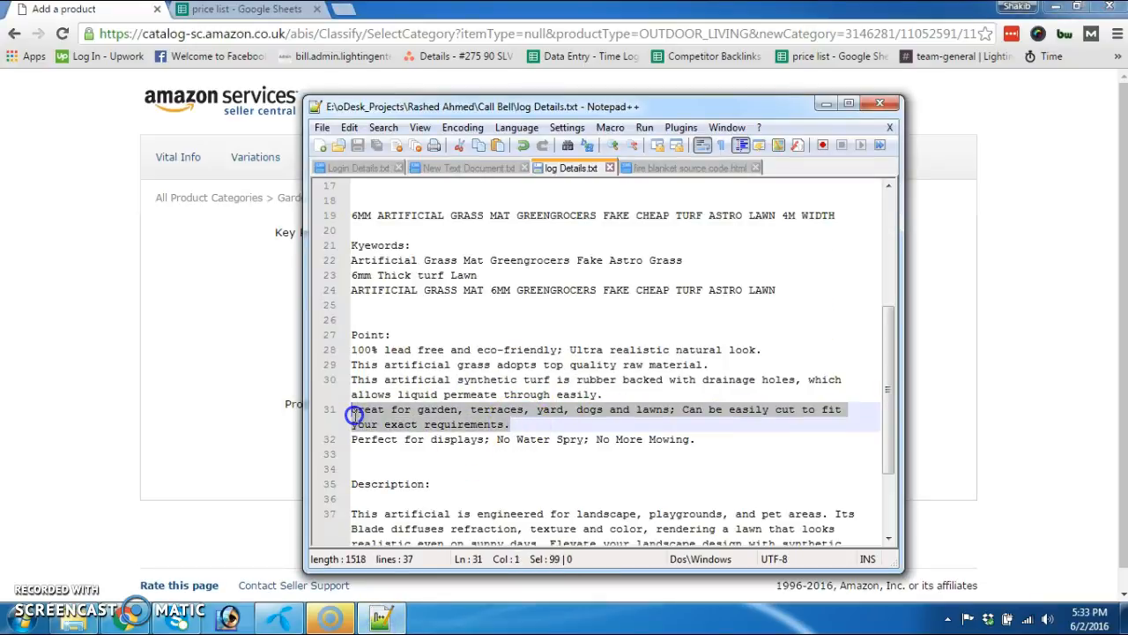
pyautogui.click(290, 403)
pyautogui.click(502, 322)
pyautogui.hotkey('ctrl', 'v')
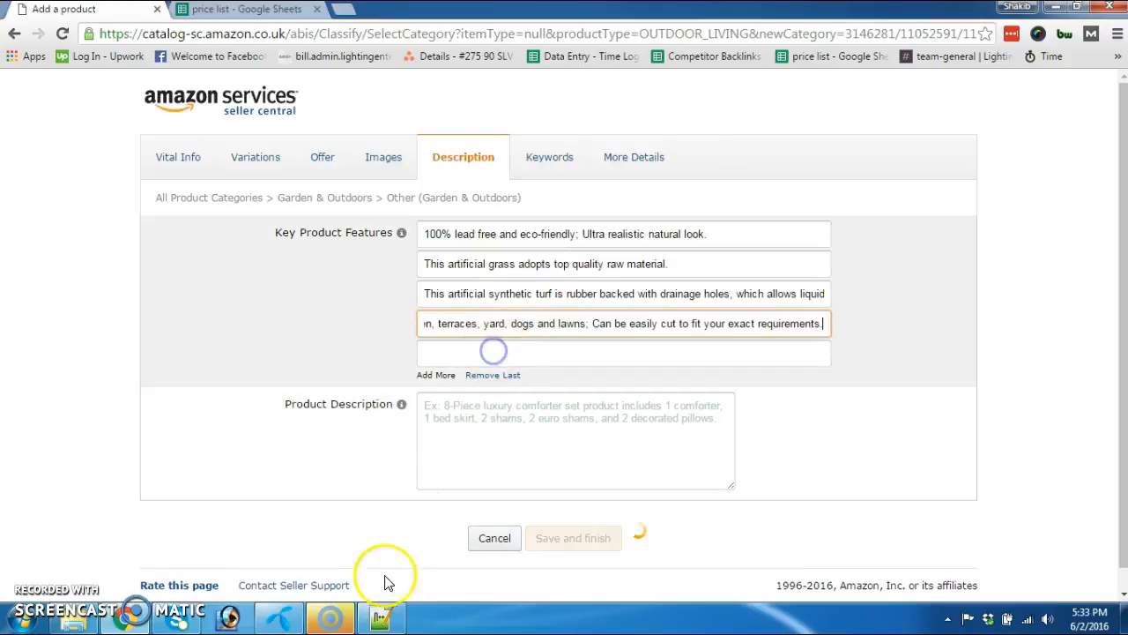
# Copy "Perfect for displays; No Water Spry; No More Mowing." from the Notepad++ notes into the fifth Key Product Features field.
pyautogui.click(380, 617)
pyautogui.click(705, 439)
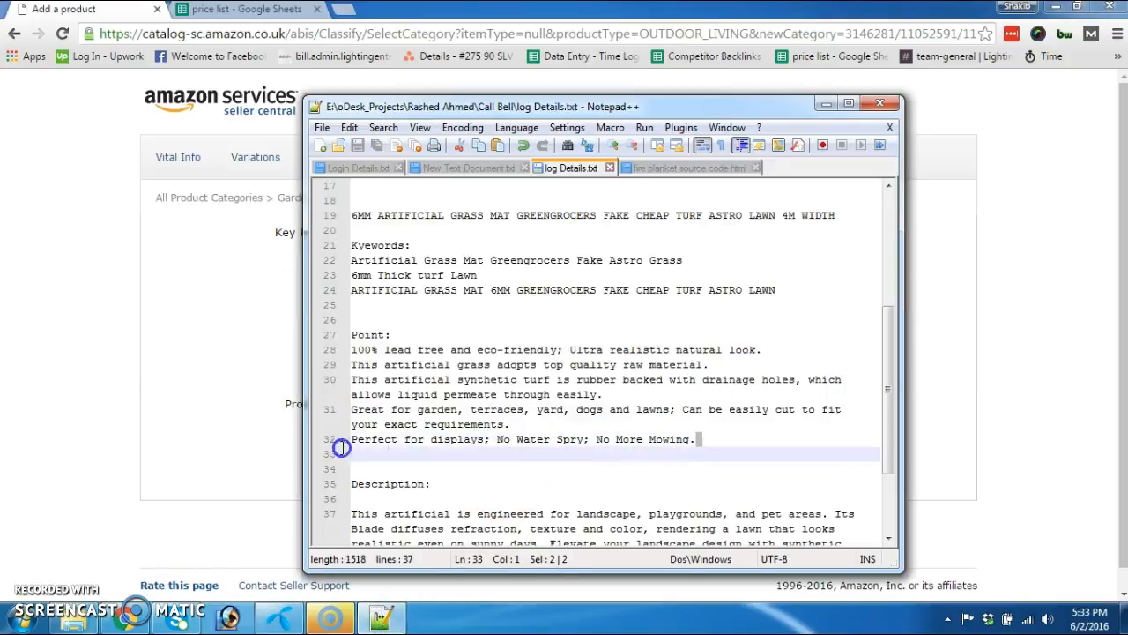
pyautogui.keyDown('shift'); pyautogui.click(344, 439); pyautogui.keyUp('shift')
pyautogui.hotkey('ctrl', 'c')
pyautogui.click(1002, 433)
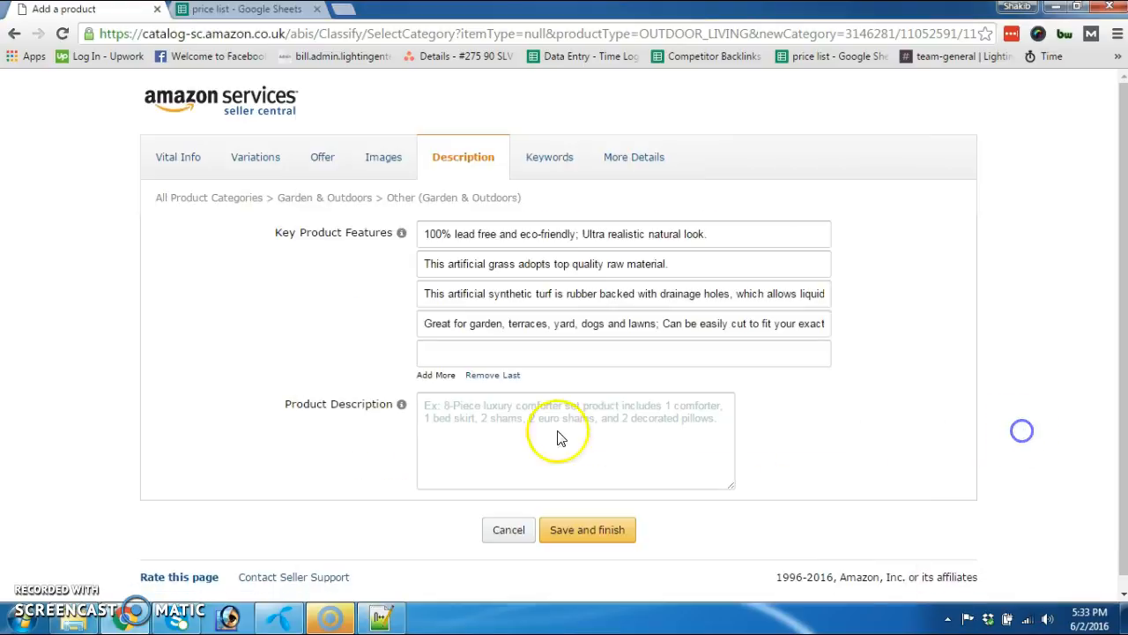
pyautogui.click(462, 352)
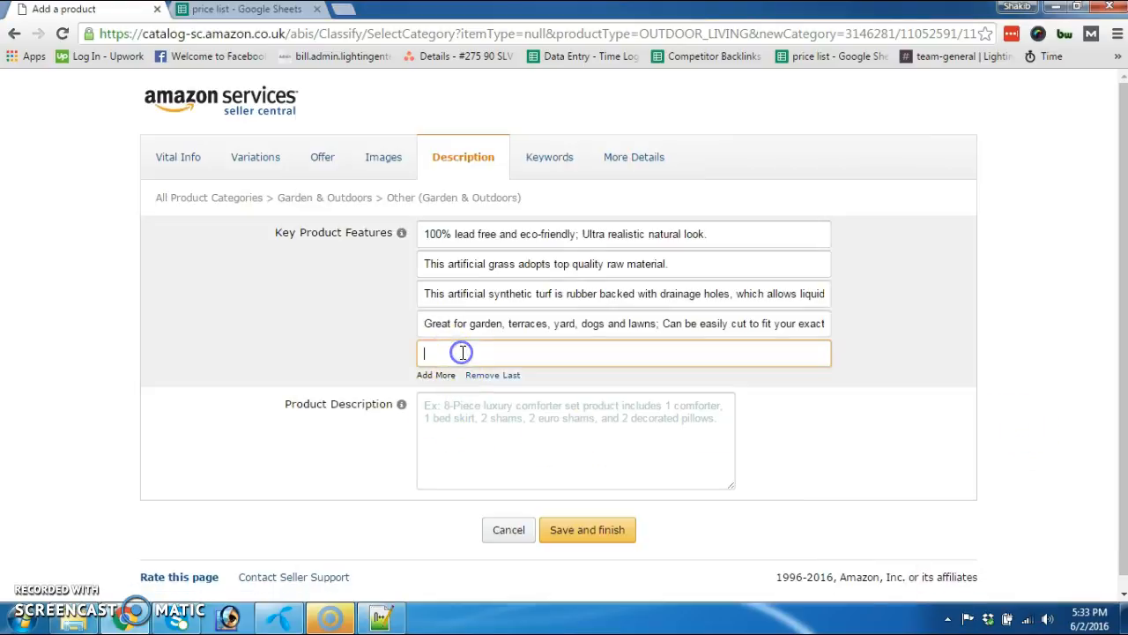
pyautogui.hotkey('ctrl', 'v')
# Copy the full paragraph under "Description:" in the Notepad++ notes into the listing's Product Description field.
pyautogui.click(468, 416)
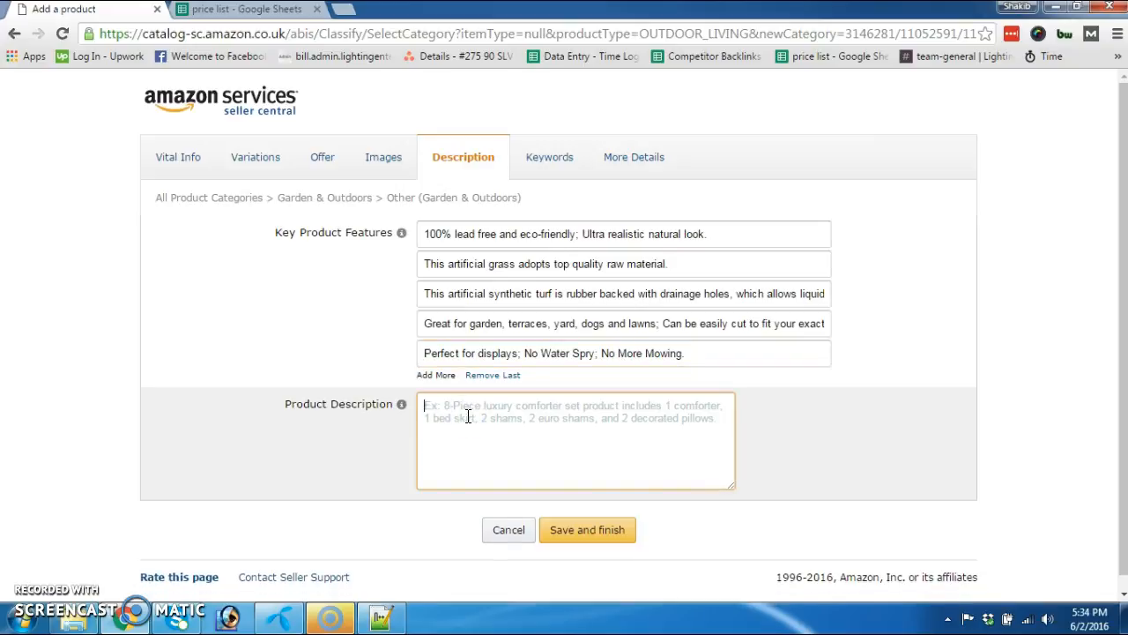
pyautogui.click(384, 615)
pyautogui.scroll(-3, 494, 423)
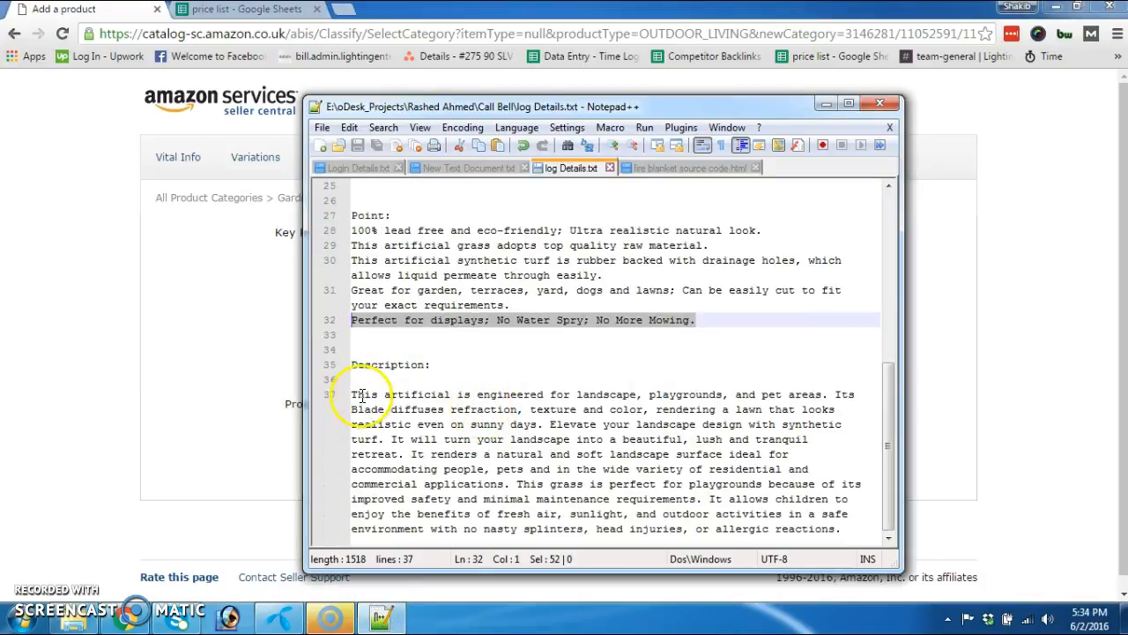
pyautogui.moveTo(352, 394); pyautogui.dragTo(853, 529)
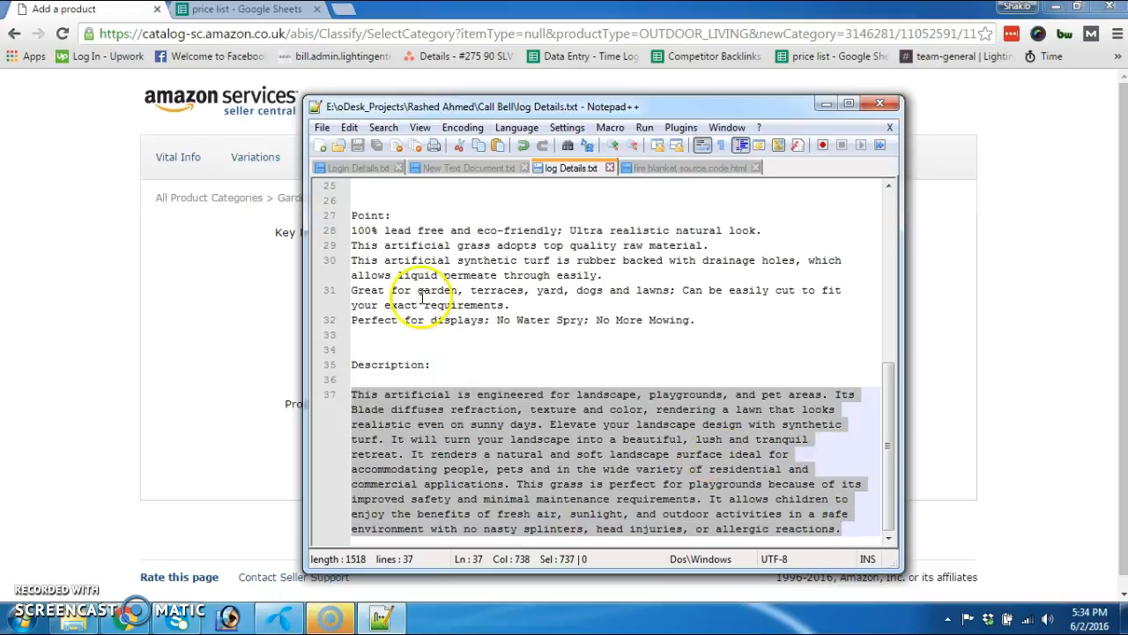
pyautogui.click(95, 14)
pyautogui.click(505, 428)
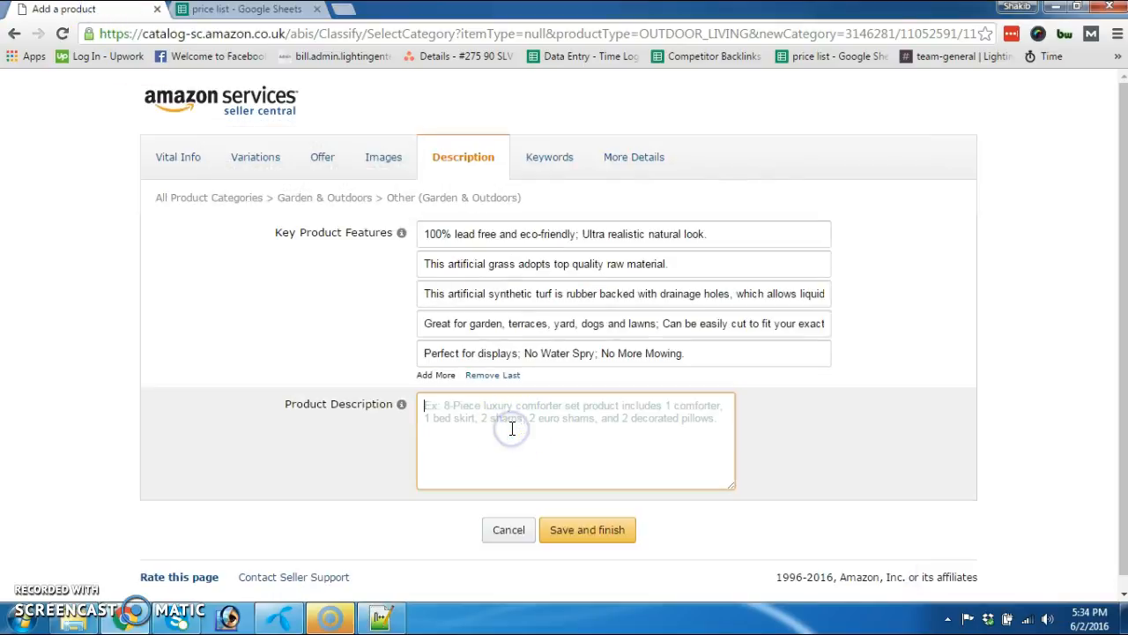
pyautogui.hotkey('ctrl', 'v')
pyautogui.click(587, 529)
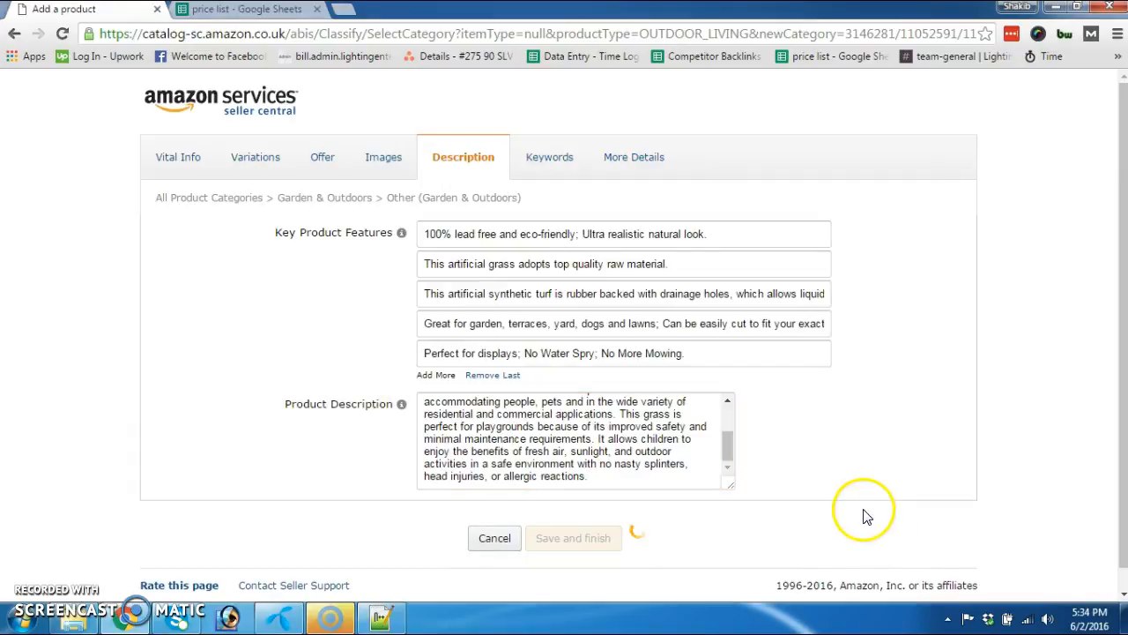
# Open the listing's keywords section and add three more Search Terms fields.
pyautogui.click(556, 161)
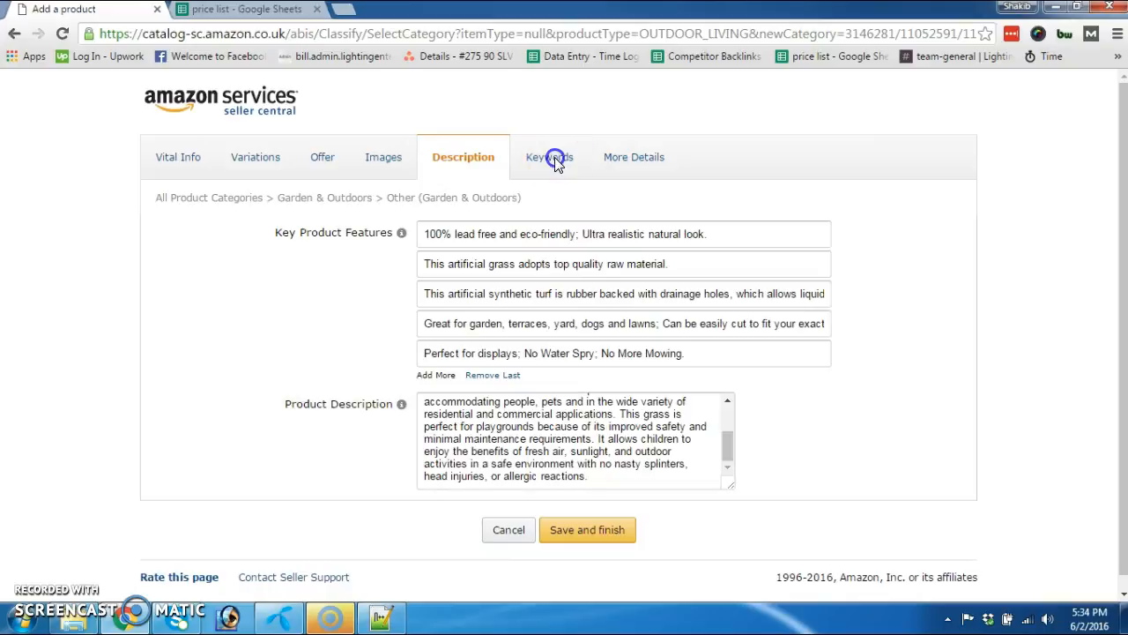
pyautogui.click(447, 280)
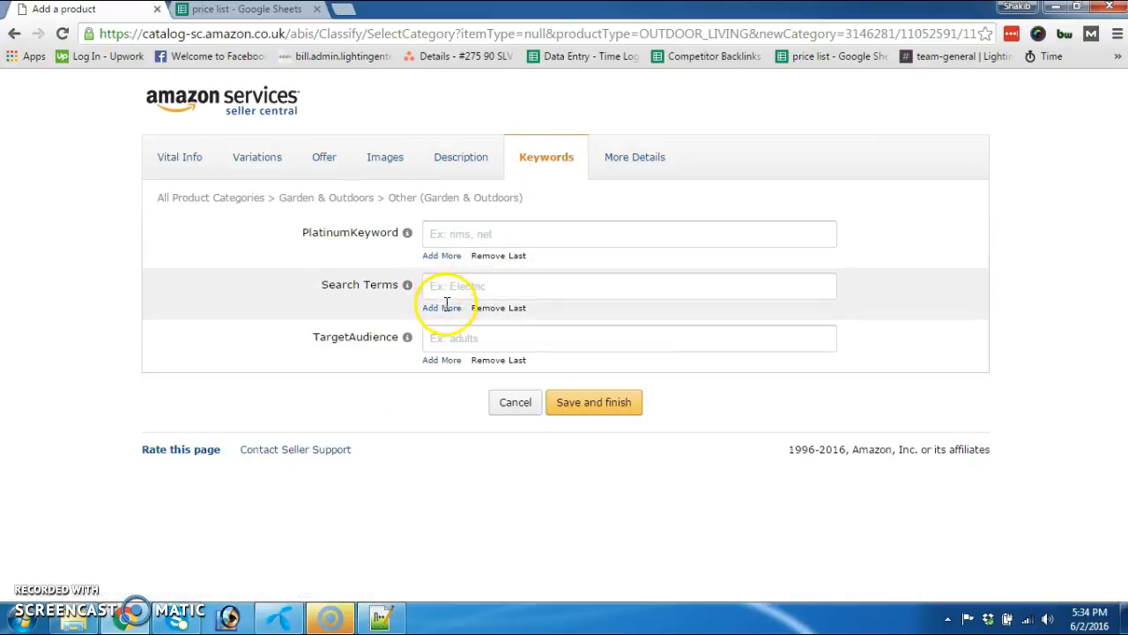
pyautogui.click(447, 309)
pyautogui.click(447, 337)
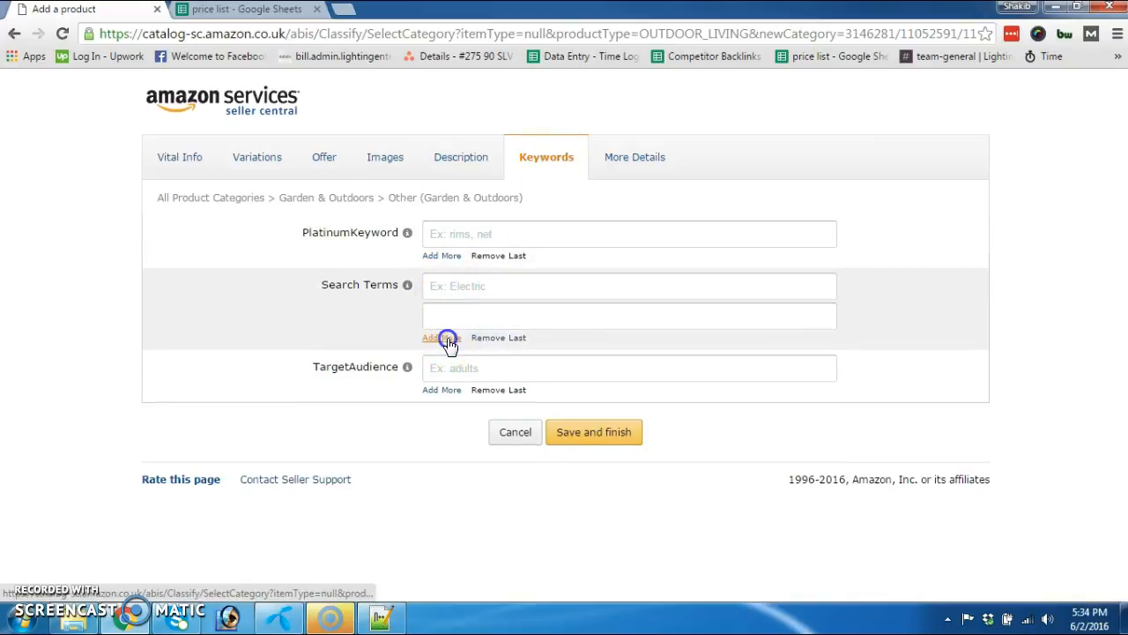
pyautogui.click(450, 370)
# Copy "6MM ARTIFICIAL GRASS MAT GREENGROCERS FAKE CHEAP TURF ASTRO LAWN 4M WIDTH" from the Notepad++ notes into the first Search Terms field.
pyautogui.click(461, 291)
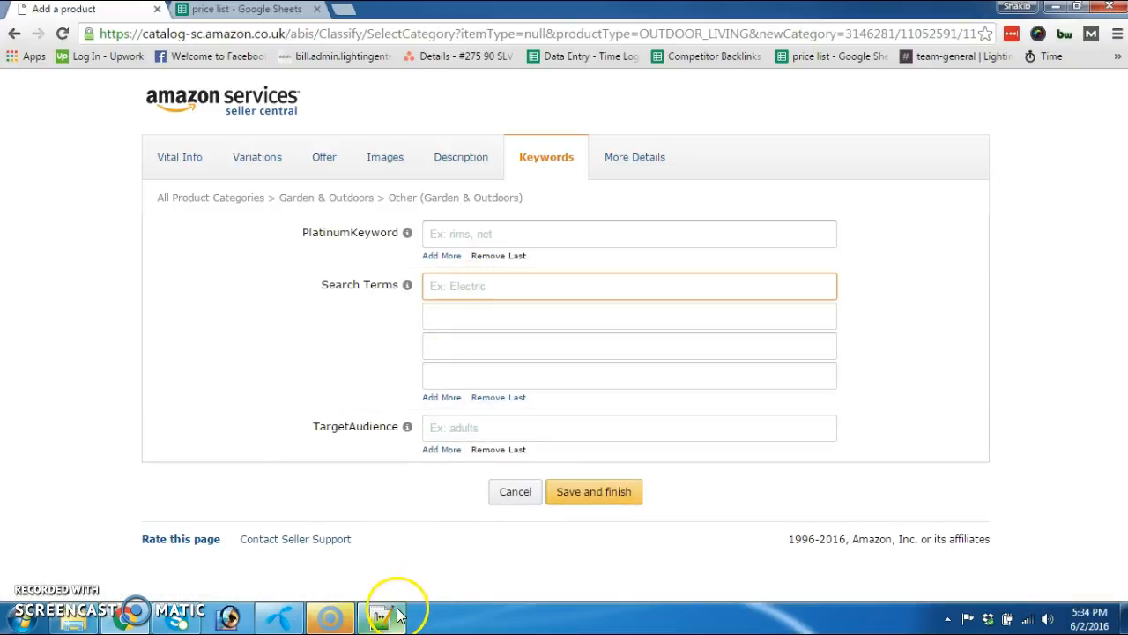
pyautogui.moveTo(384, 617)
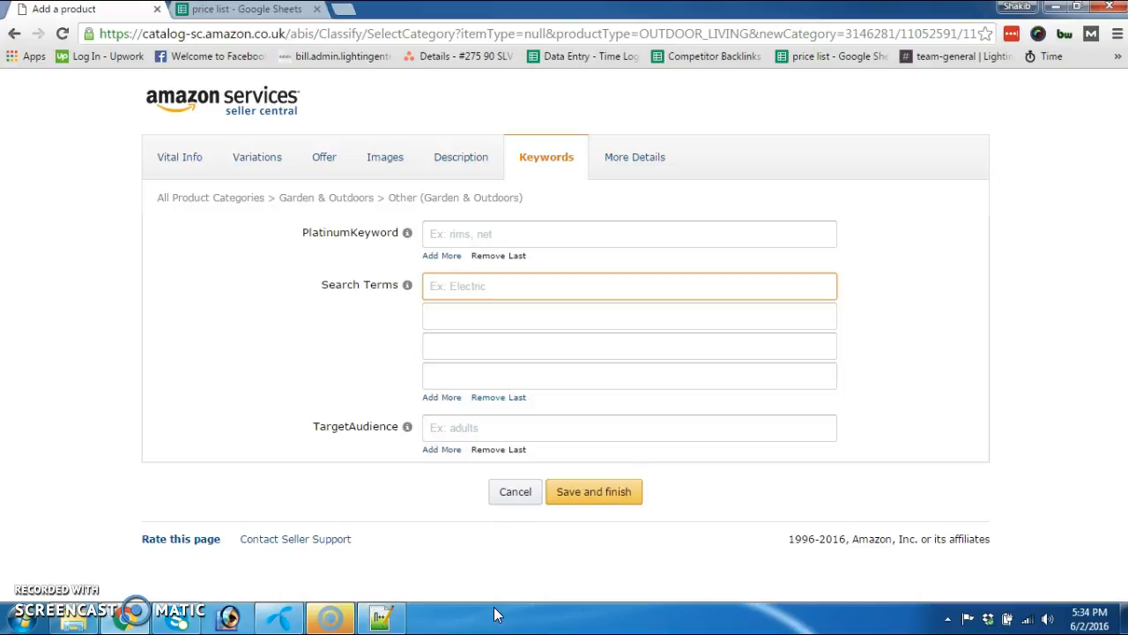
pyautogui.click(380, 616)
pyautogui.scroll(3, 440, 379)
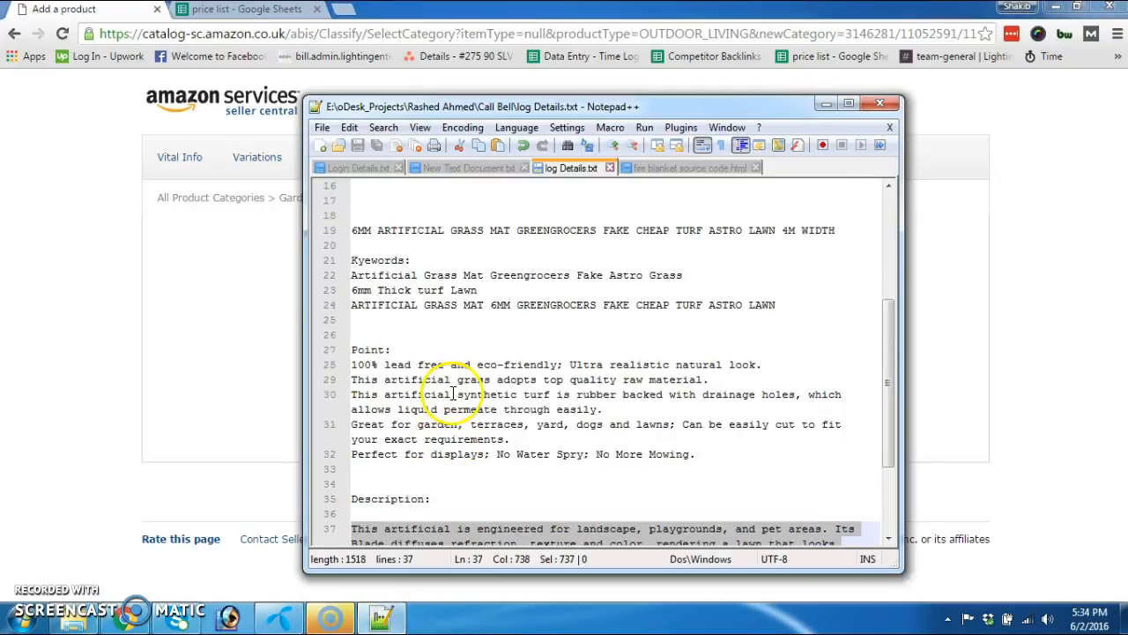
pyautogui.moveTo(353, 232); pyautogui.dragTo(834, 231)
pyautogui.hotkey('ctrl', 'c')
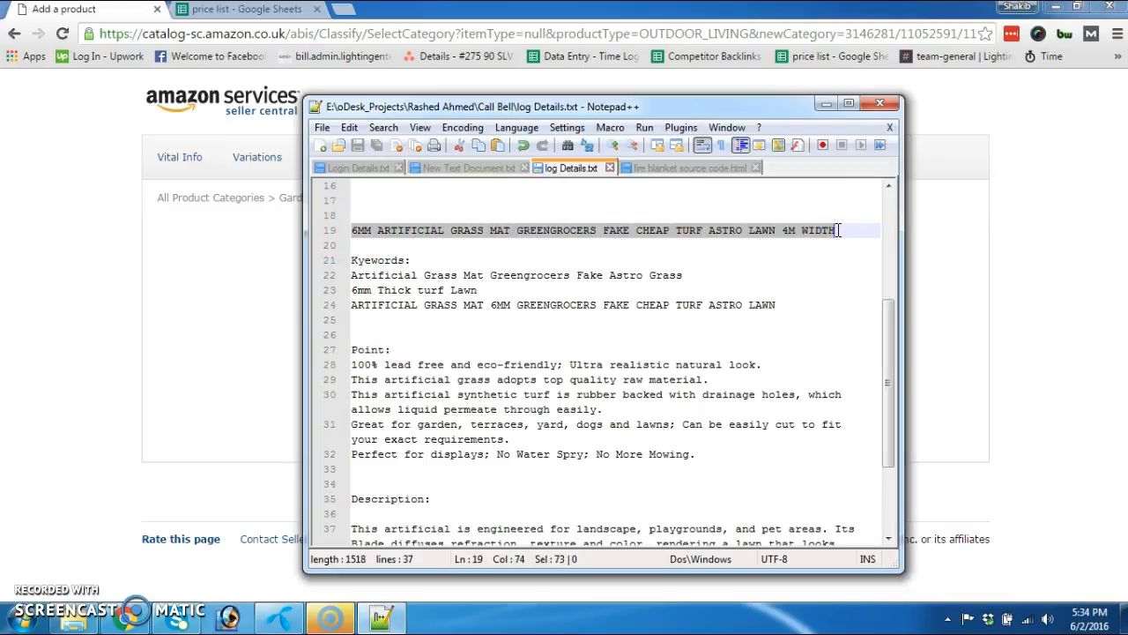
pyautogui.hotkey('alt', 'Tab')
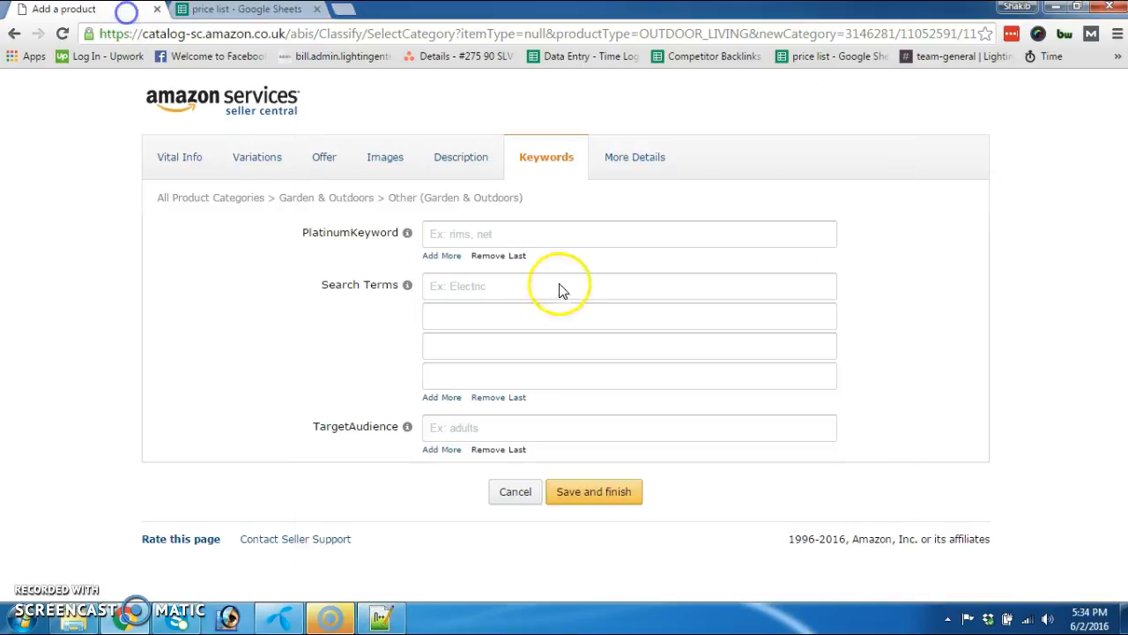
pyautogui.click(505, 285)
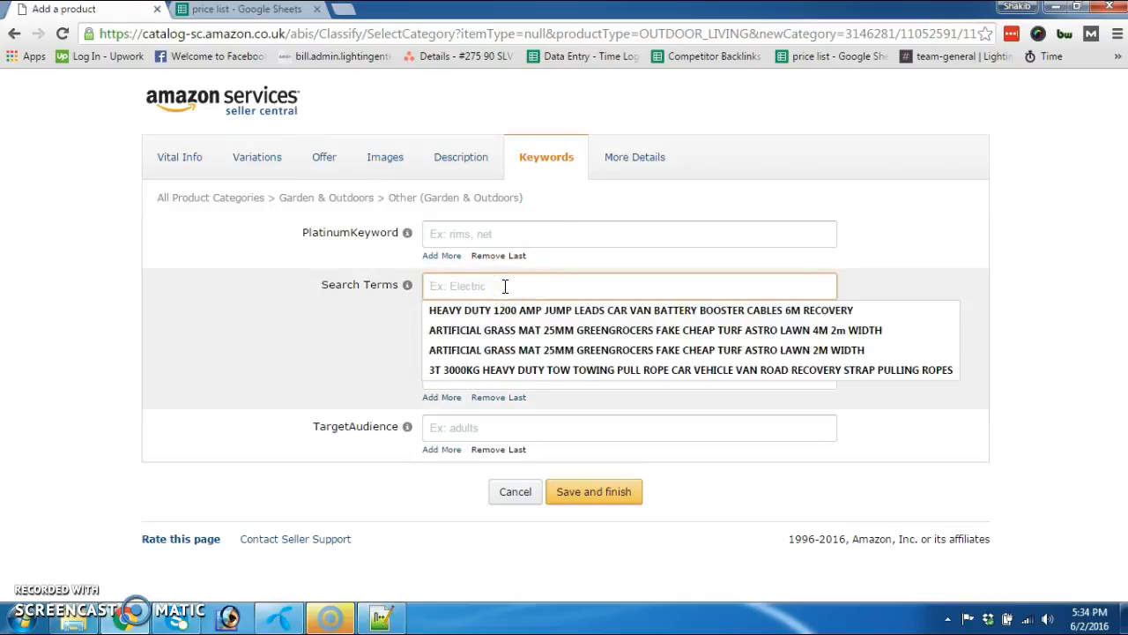
pyautogui.hotkey('ctrl', 'v')
pyautogui.press('Return')
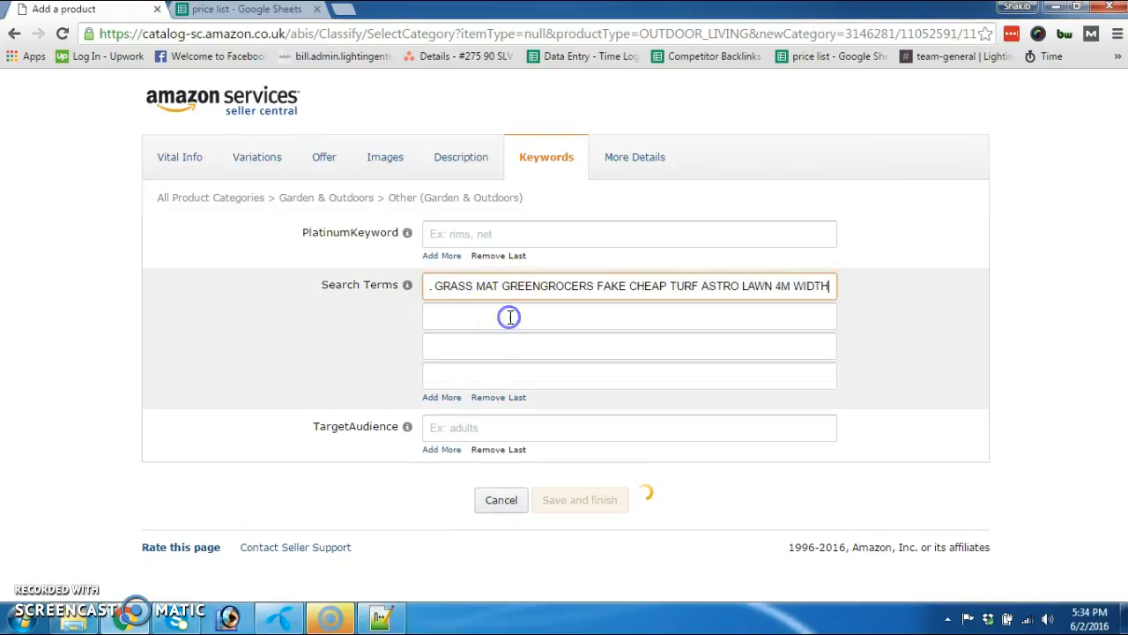
# Copy "Artificial Grass Mat Greengrocers Fake Astro Grass" from the Notepad++ notes into the second Search Terms field.
pyautogui.click(380, 617)
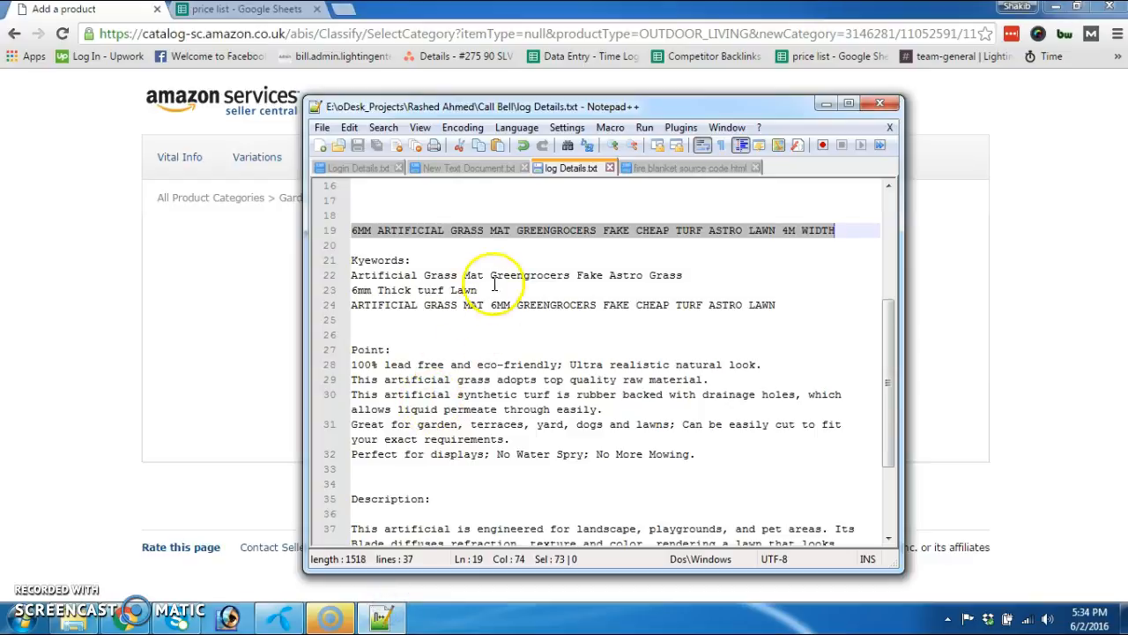
pyautogui.moveTo(693, 275); pyautogui.dragTo(351, 275)
pyautogui.hotkey('ctrl', 'c')
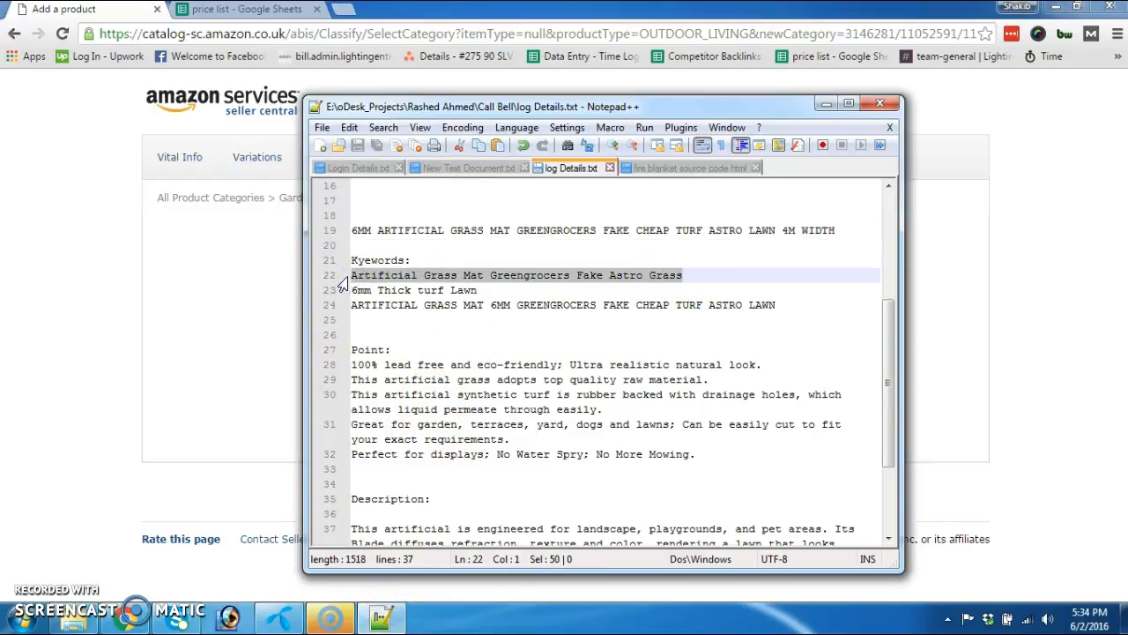
pyautogui.click(127, 32)
pyautogui.click(474, 315)
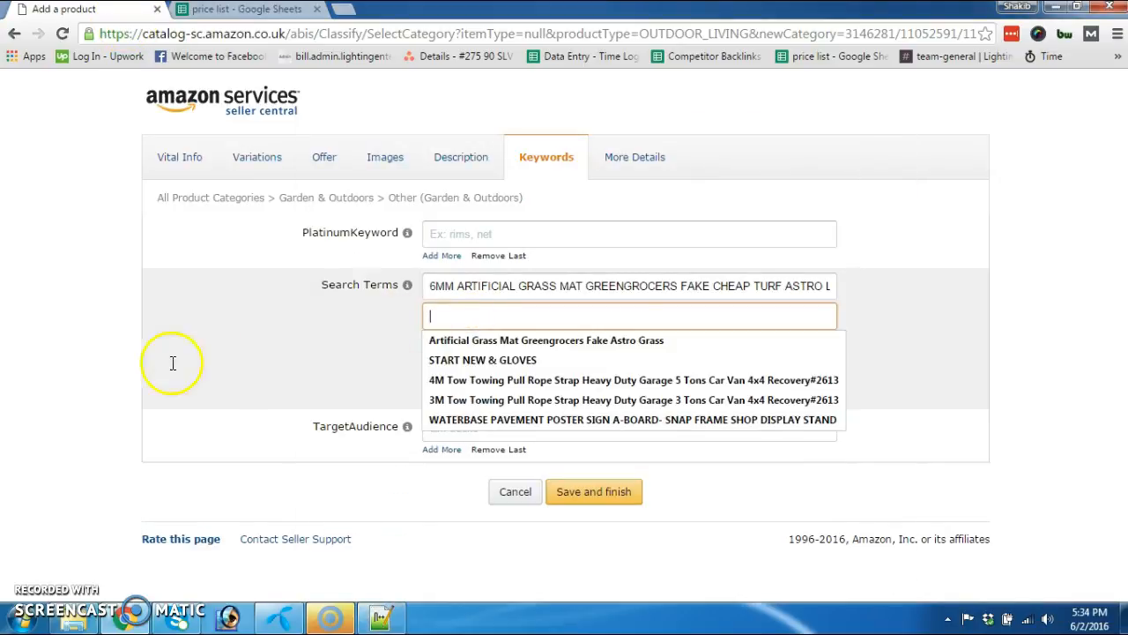
pyautogui.hotkey('ctrl', 'v')
pyautogui.press('Return')
# Copy "6mm Thick turf Lawn" from the Notepad++ notes into the third Search Terms field.
pyautogui.click(460, 344)
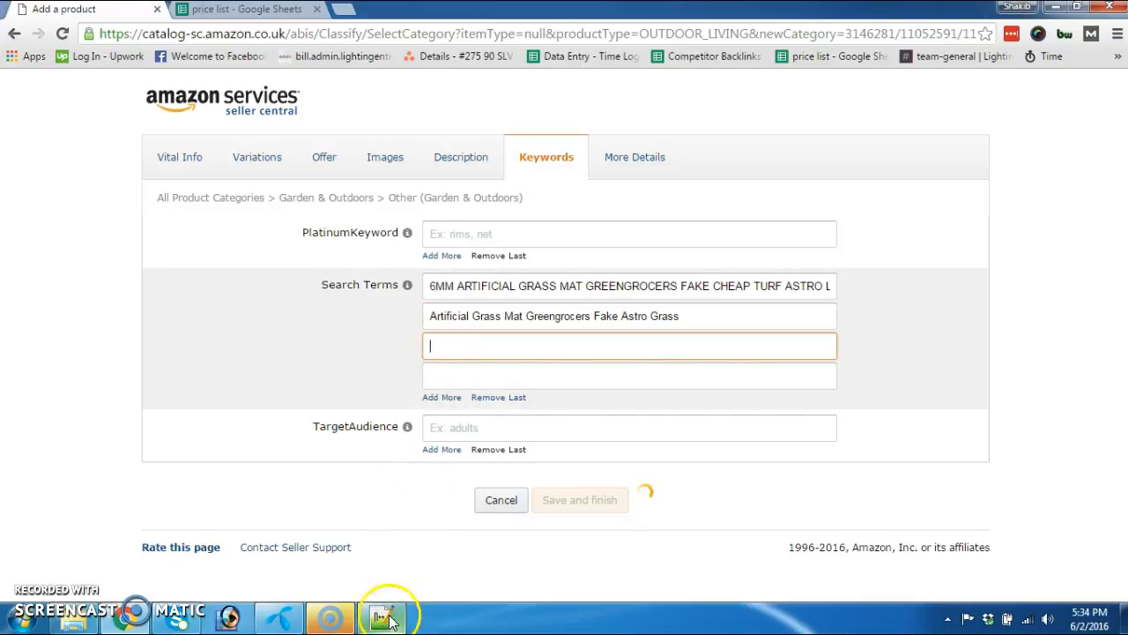
pyautogui.click(381, 617)
pyautogui.moveTo(478, 290); pyautogui.dragTo(351, 290)
pyautogui.hotkey('ctrl', 'c')
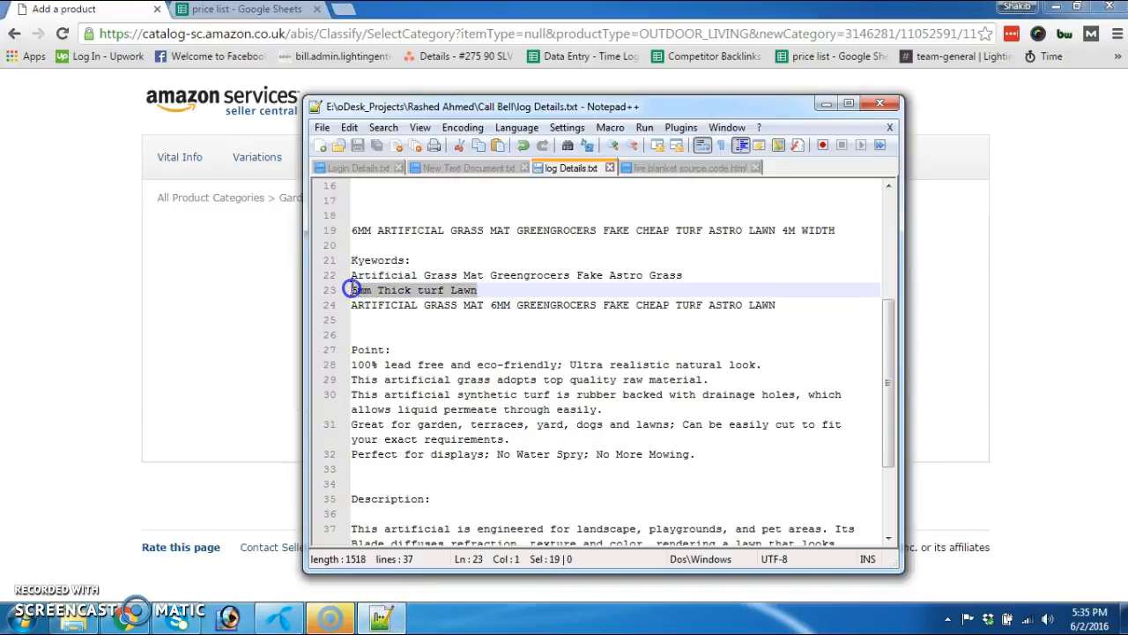
pyautogui.click(76, 11)
pyautogui.click(447, 344)
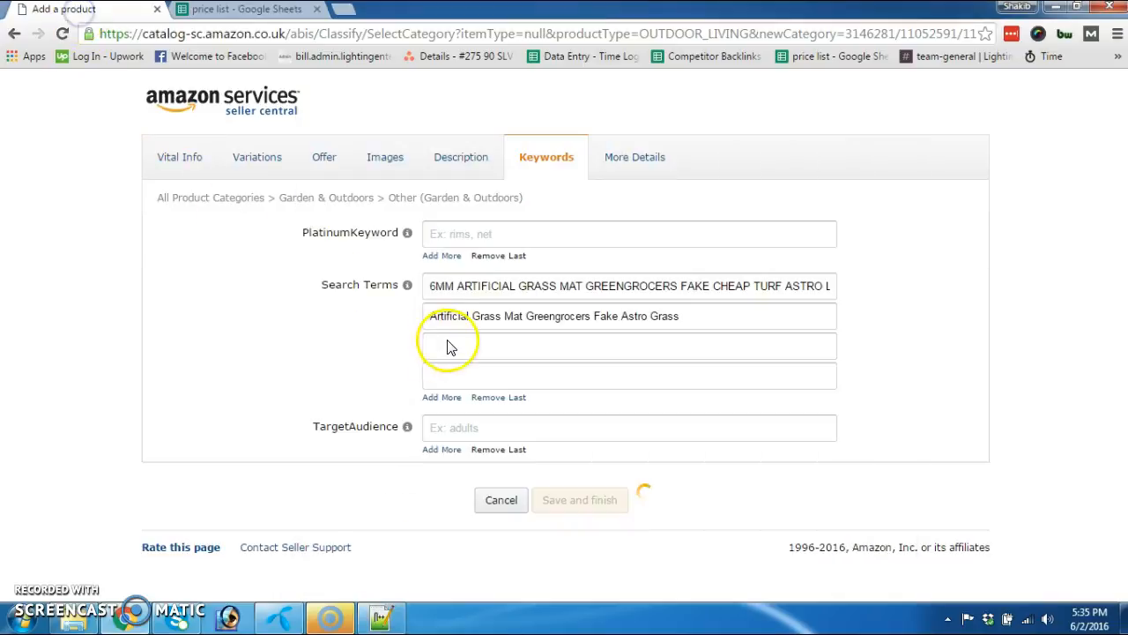
pyautogui.hotkey('ctrl', 'v')
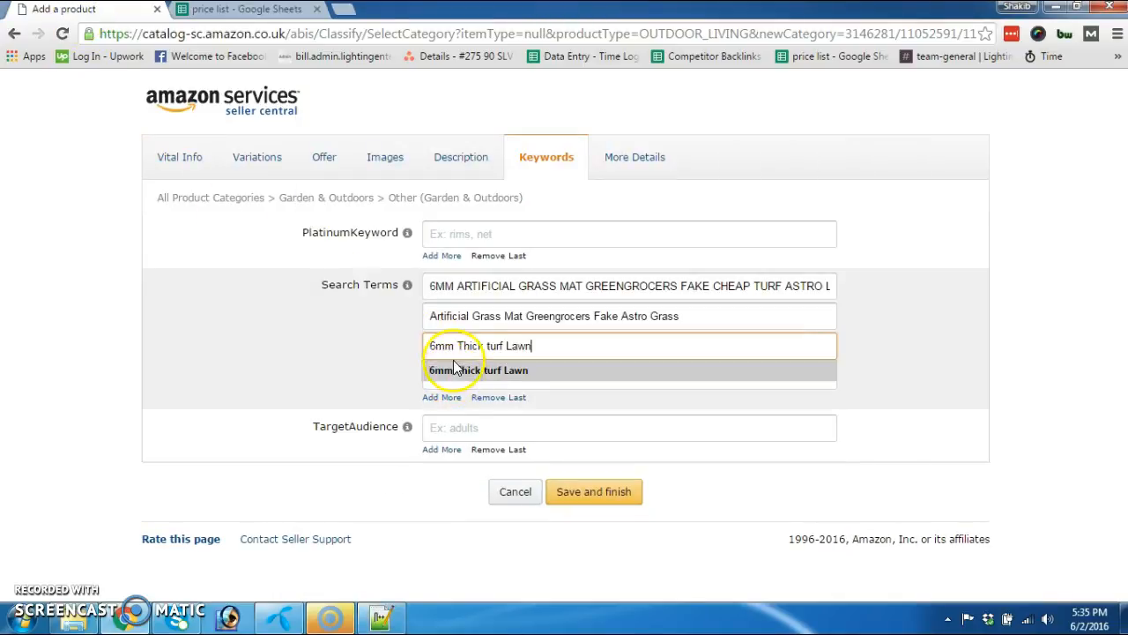
pyautogui.click(1020, 438)
# Copy "GREENGROCERS FAKE CHEAP TURF ASTRO LAWN" from the Notepad++ keyword lines into the fourth Search Terms field.
pyautogui.click(650, 373)
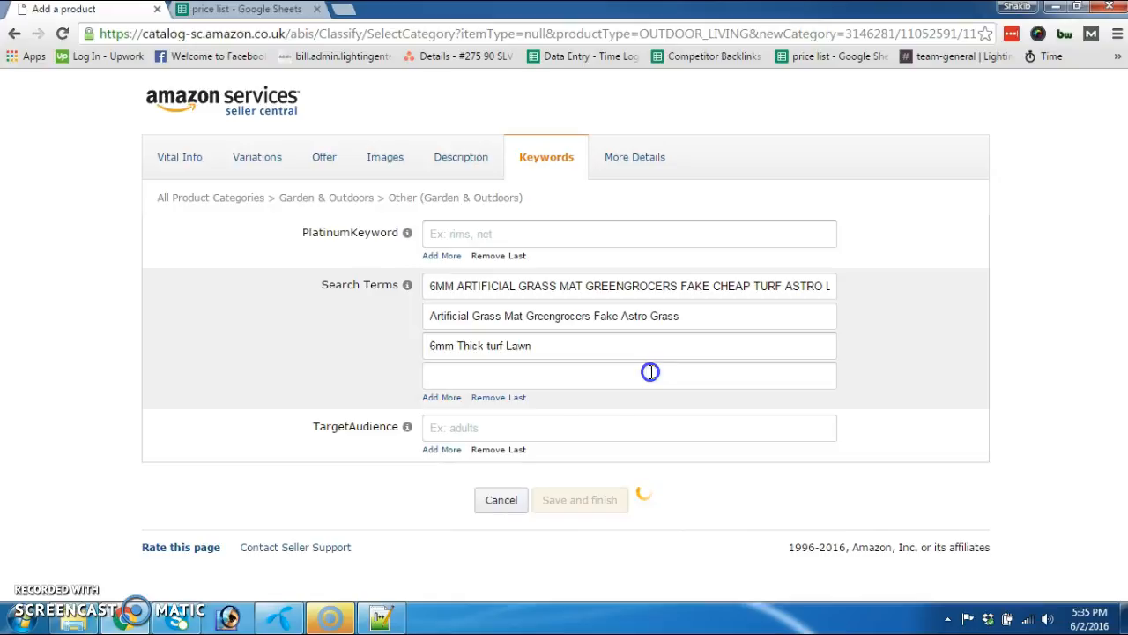
pyautogui.click(382, 619)
pyautogui.moveTo(816, 305); pyautogui.dragTo(515, 305)
pyautogui.hotkey('ctrl', 'c')
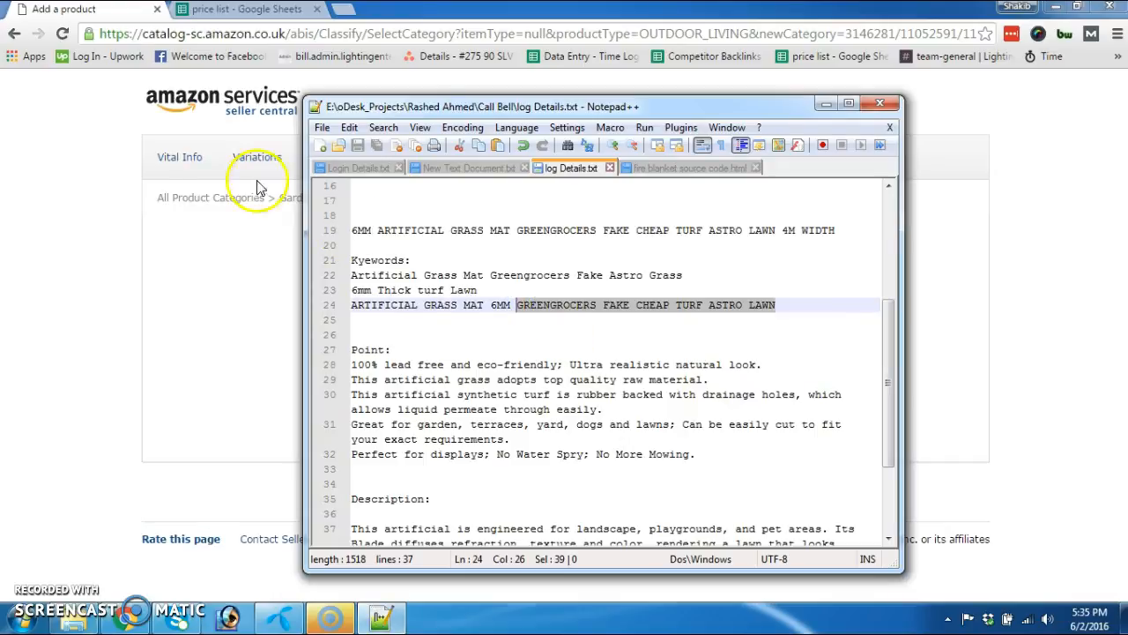
pyautogui.click(128, 13)
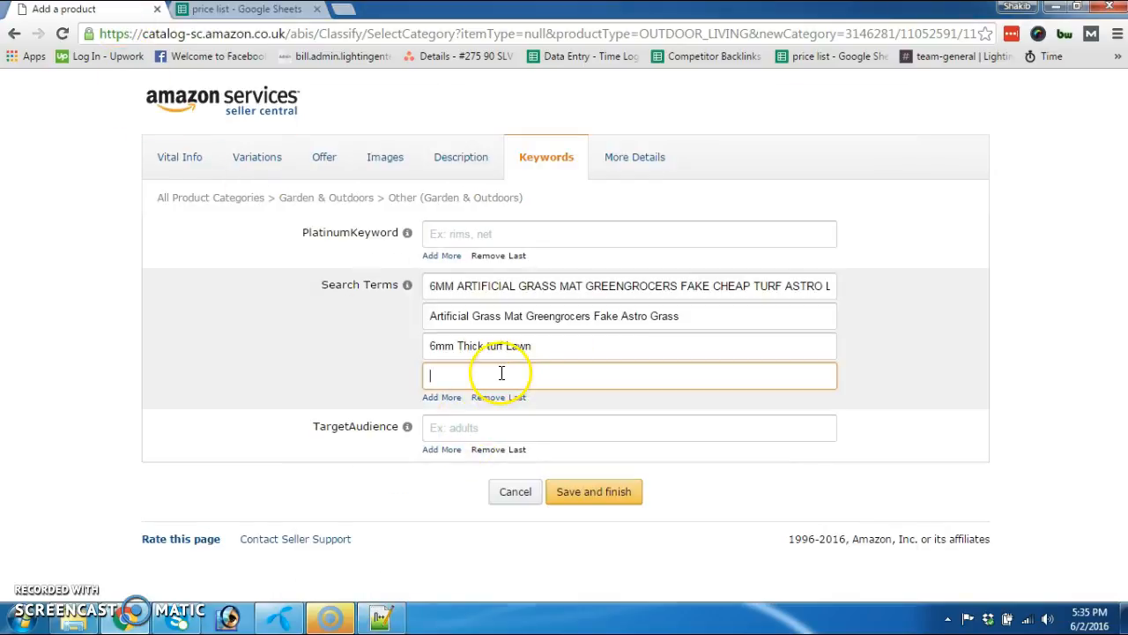
pyautogui.hotkey('ctrl', 'v')
pyautogui.press('Return')
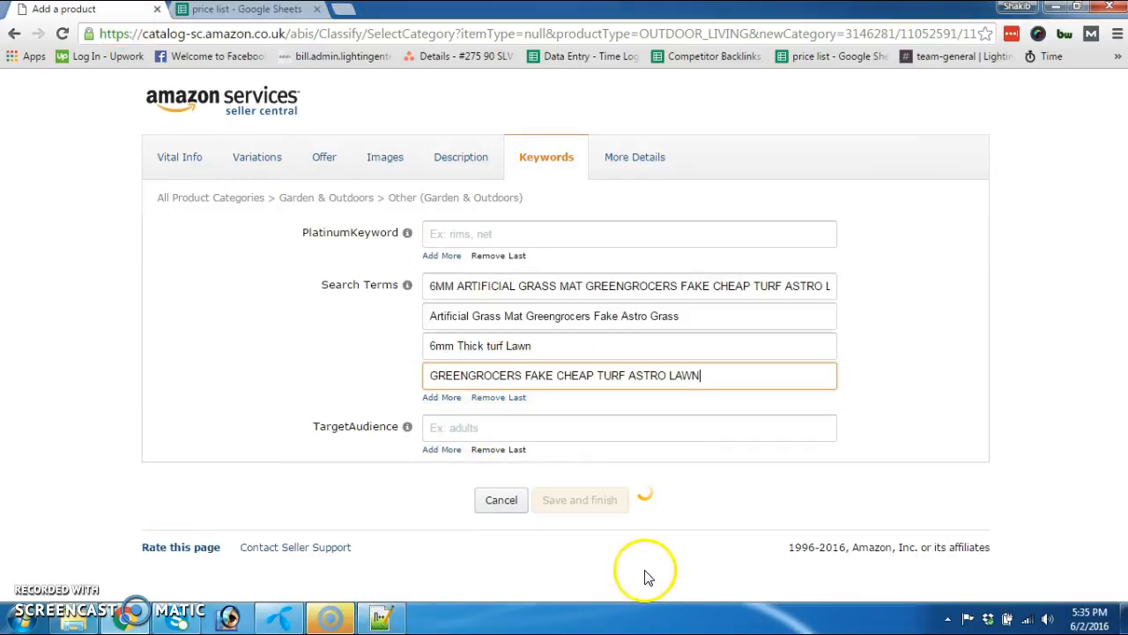
pyautogui.click(670, 575)
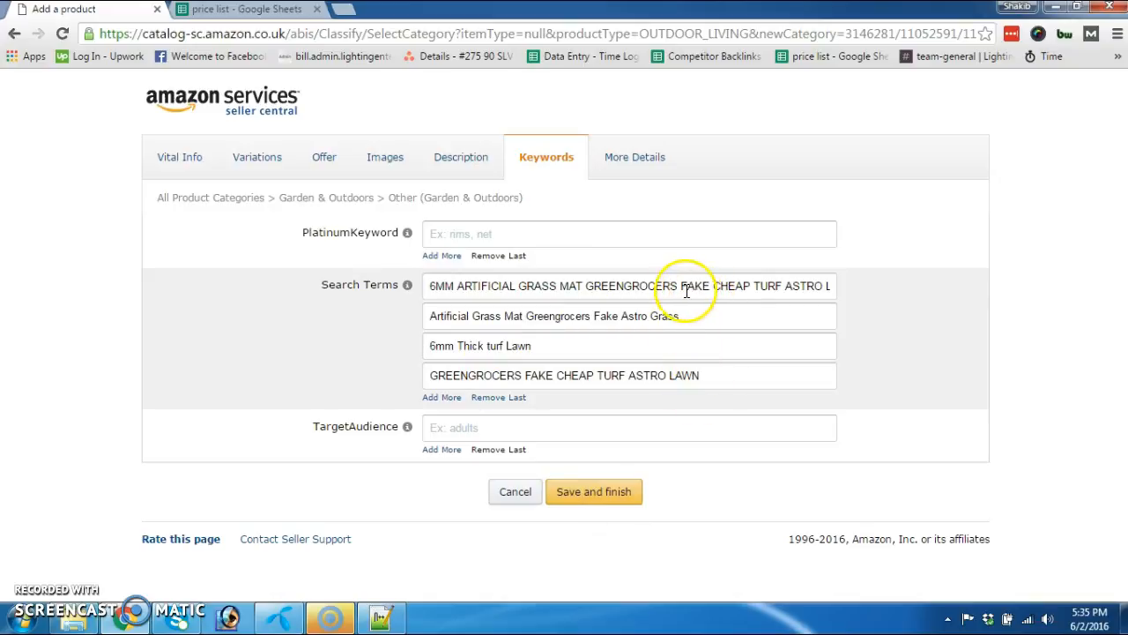
# Review the optional attribute fields in the listing's More Details section, from product dimensions down to package dimensions and battery details.
pyautogui.click(634, 157)
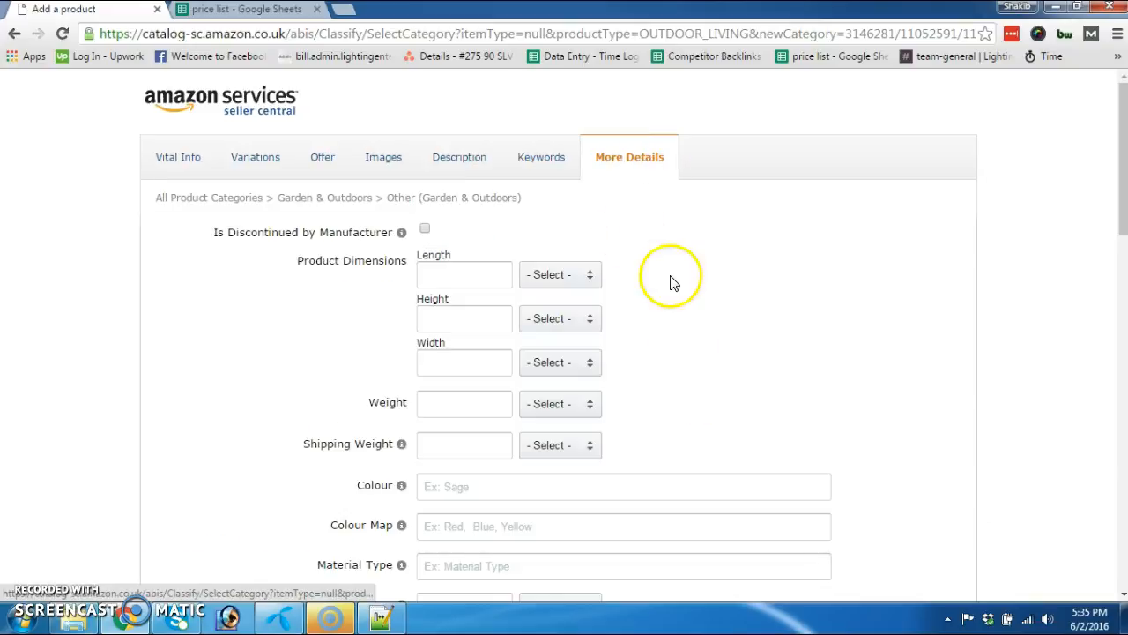
pyautogui.scroll(-3, 667, 284)
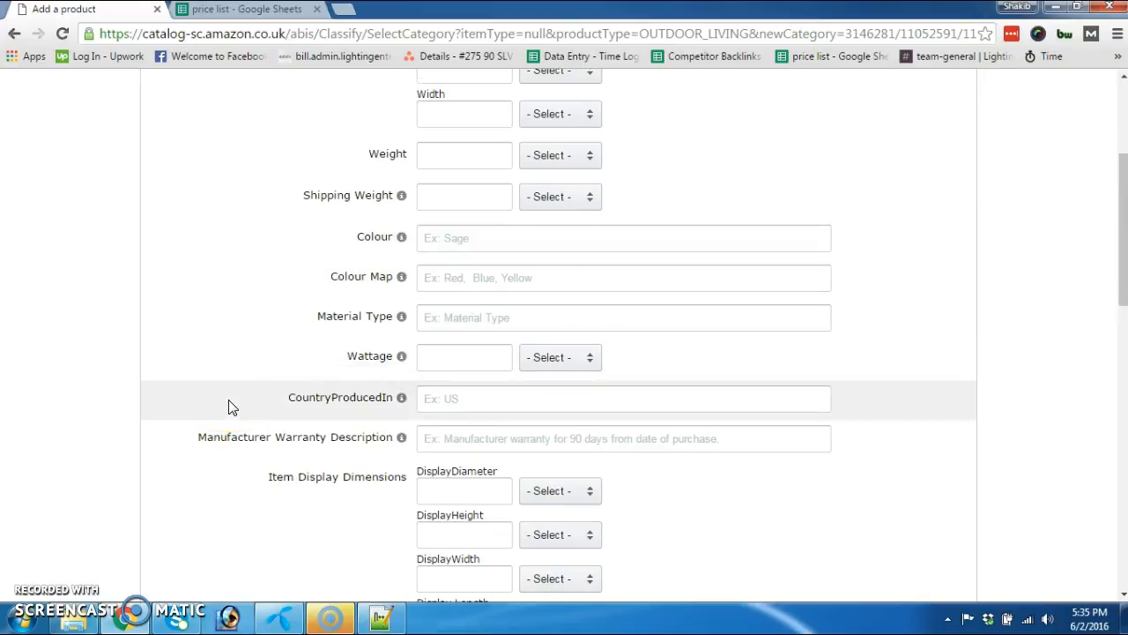
pyautogui.scroll(-3, 228, 400)
pyautogui.scroll(-9, 228, 407)
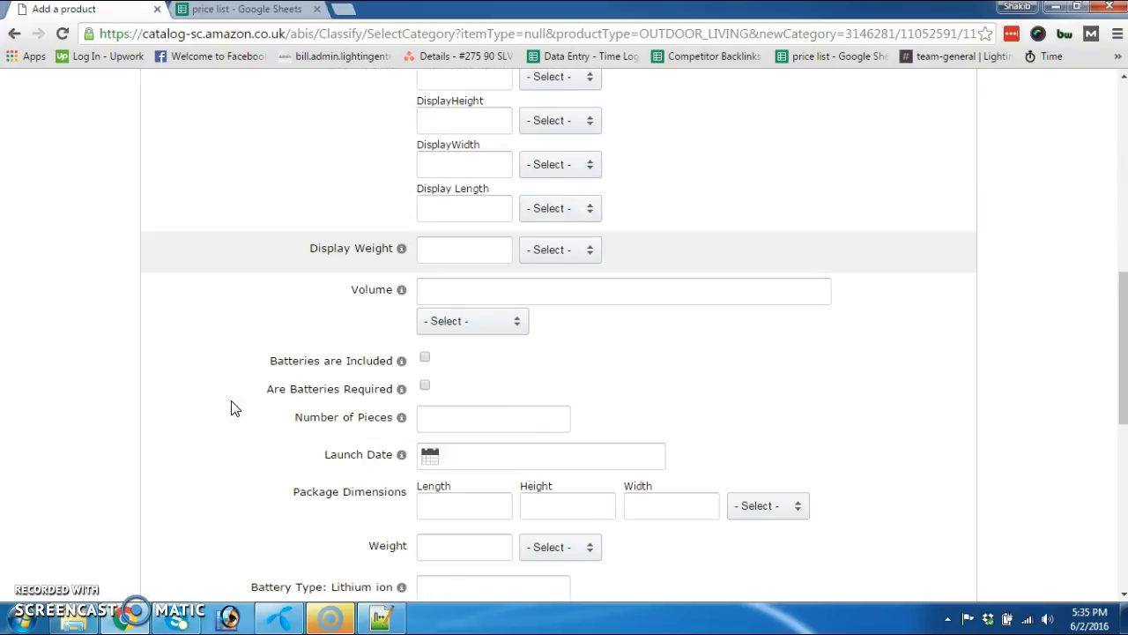
pyautogui.scroll(14, 233, 407)
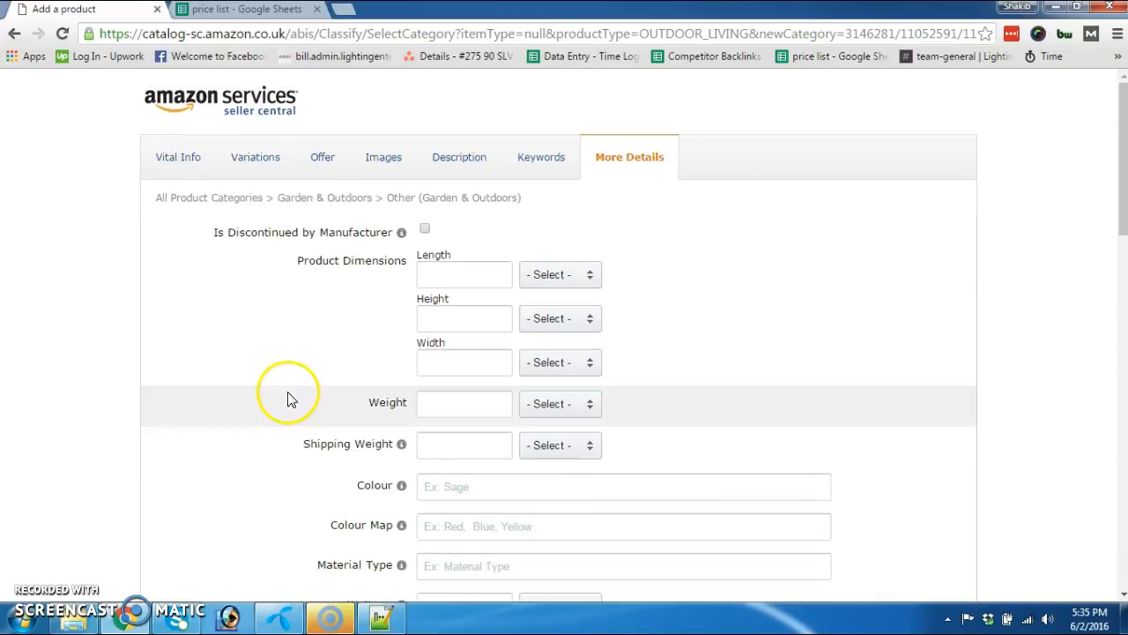
pyautogui.scroll(-3, 320, 378)
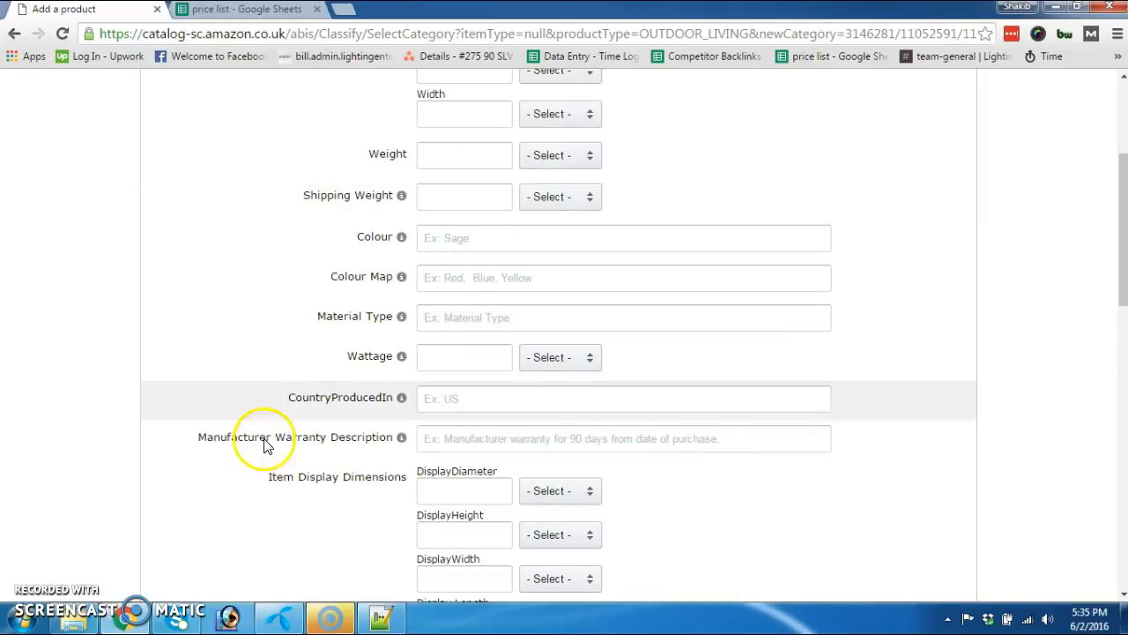
pyautogui.scroll(3, 300, 397)
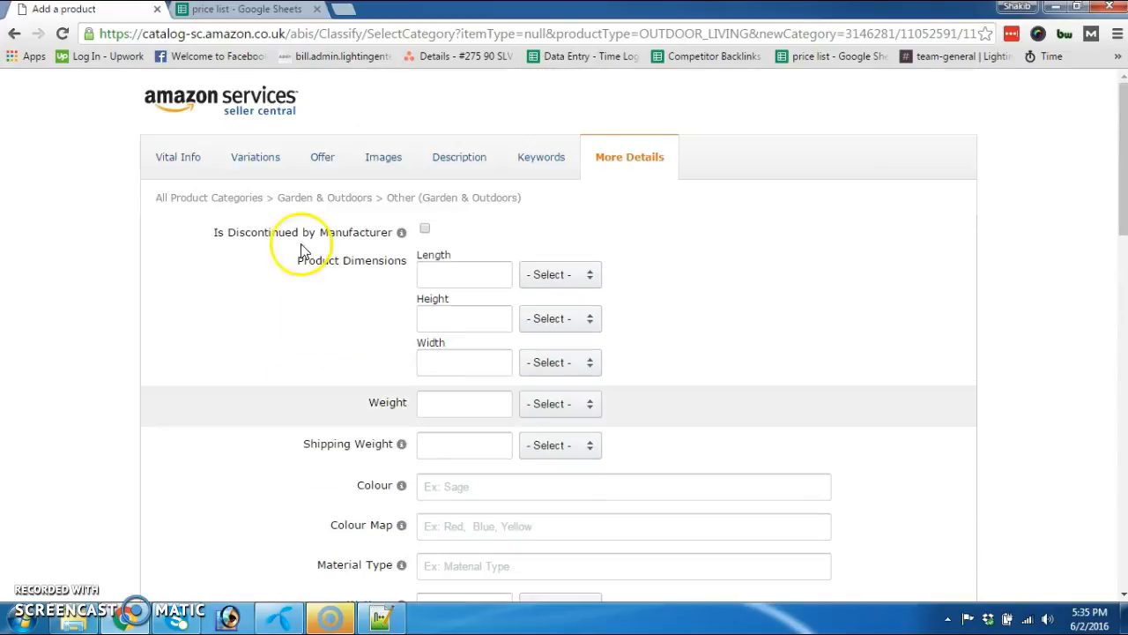
# Return to the listing's keywords, then save and finish the new artificial grass mat listing.
pyautogui.click(383, 156)
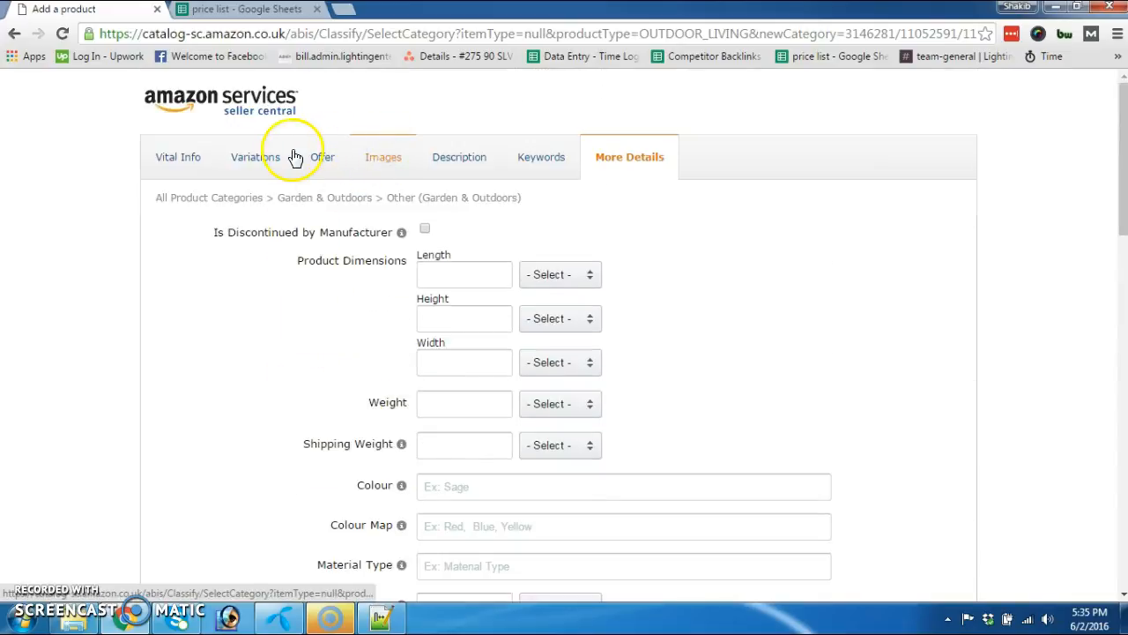
pyautogui.click(528, 157)
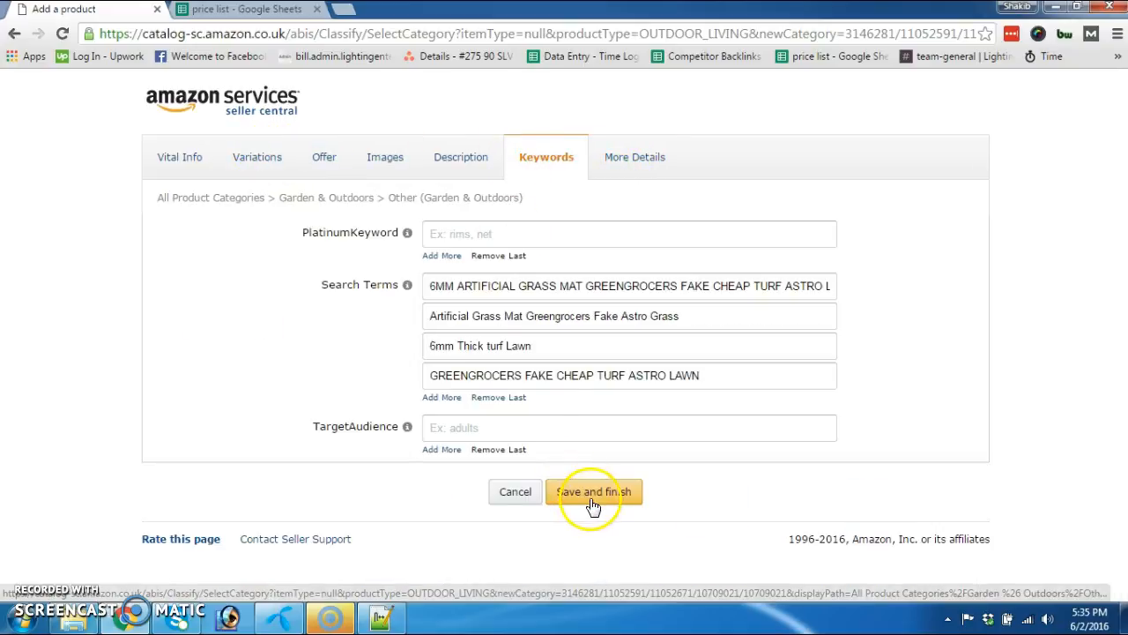
pyautogui.click(592, 505)
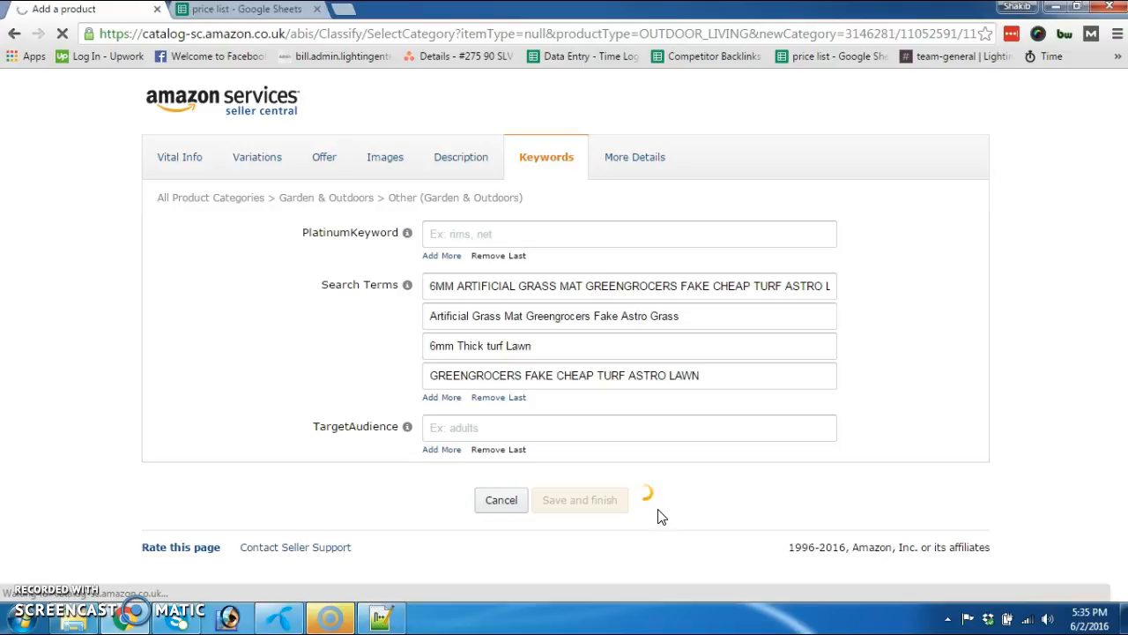
pyautogui.click(693, 564)
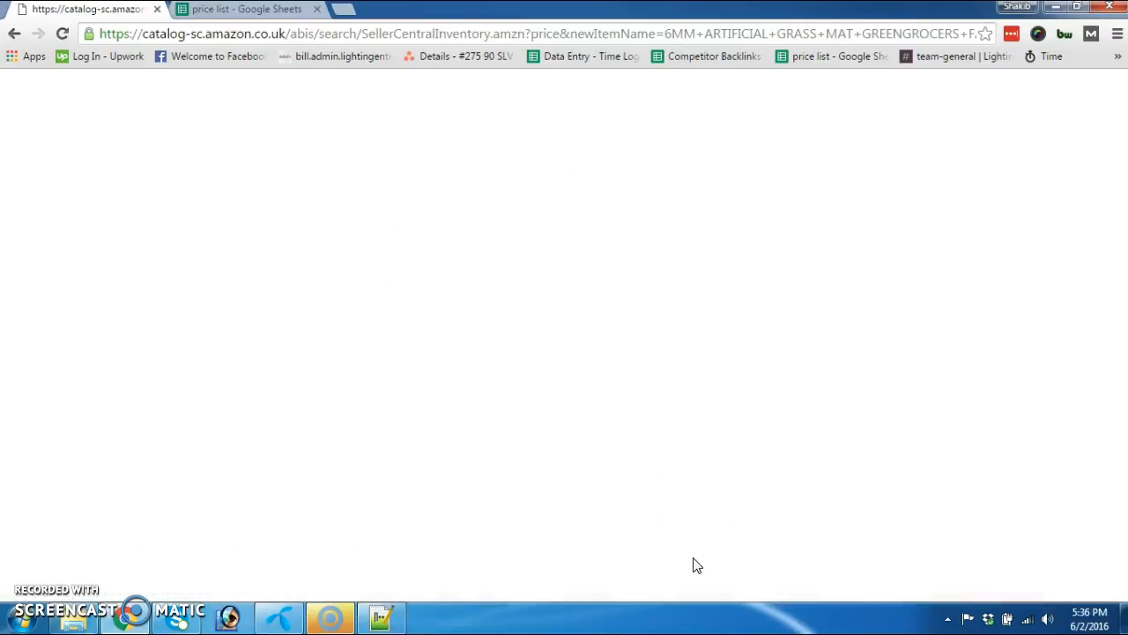
pyautogui.click(540, 483)
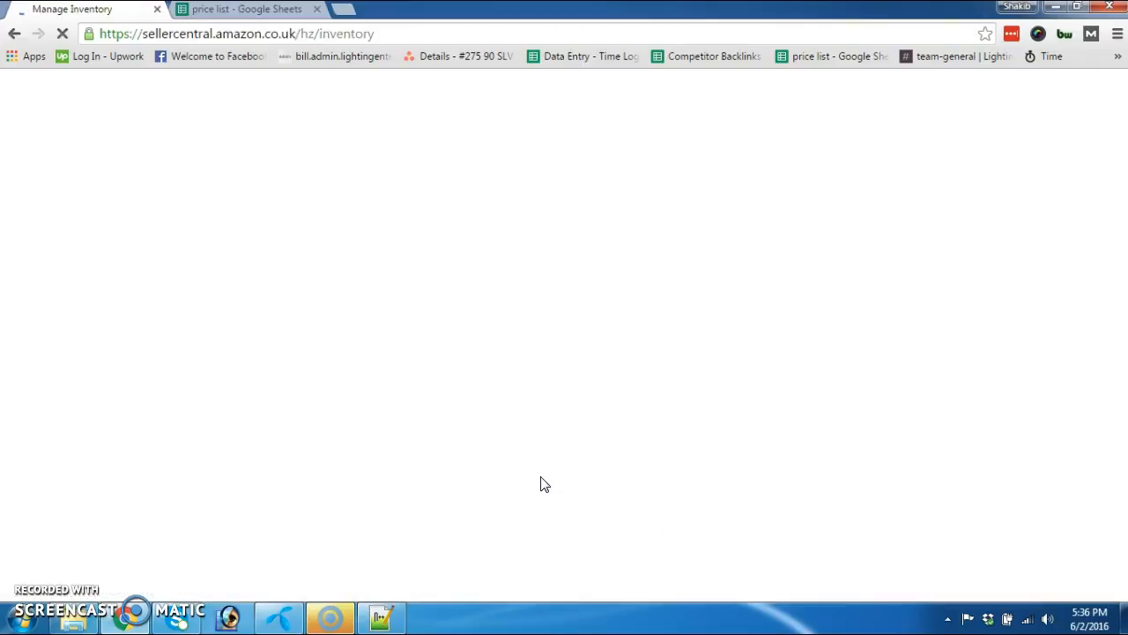
pyautogui.click(420, 412)
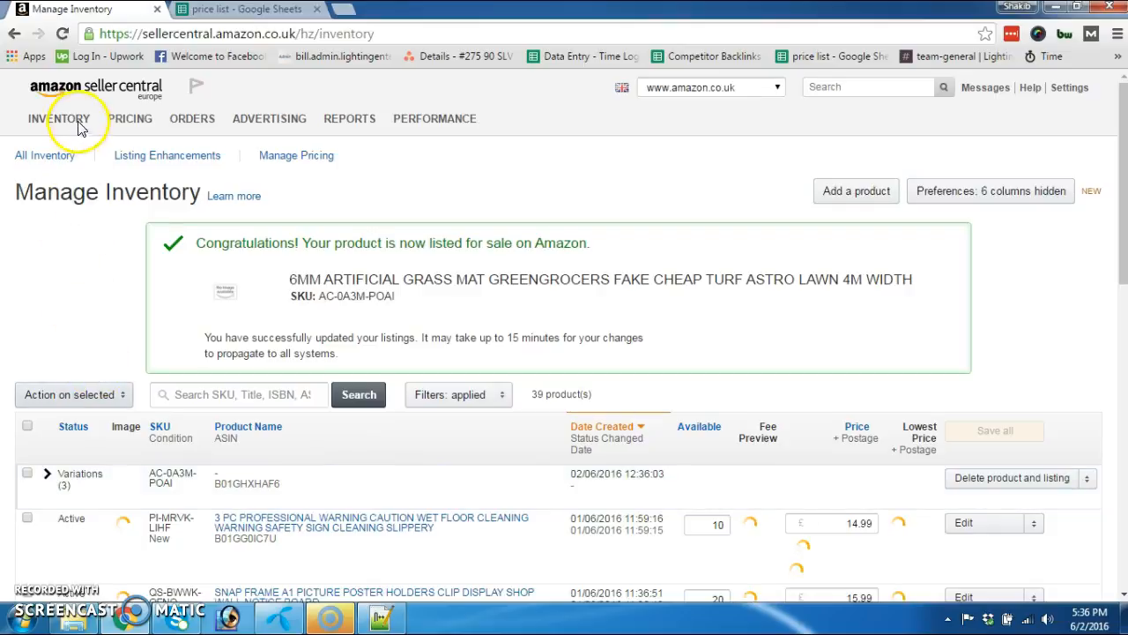
# Reload the Manage Inventory list and expand the 6mm artificial grass mat listing to check its size variations.
pyautogui.moveTo(79, 128)
pyautogui.click(78, 153)
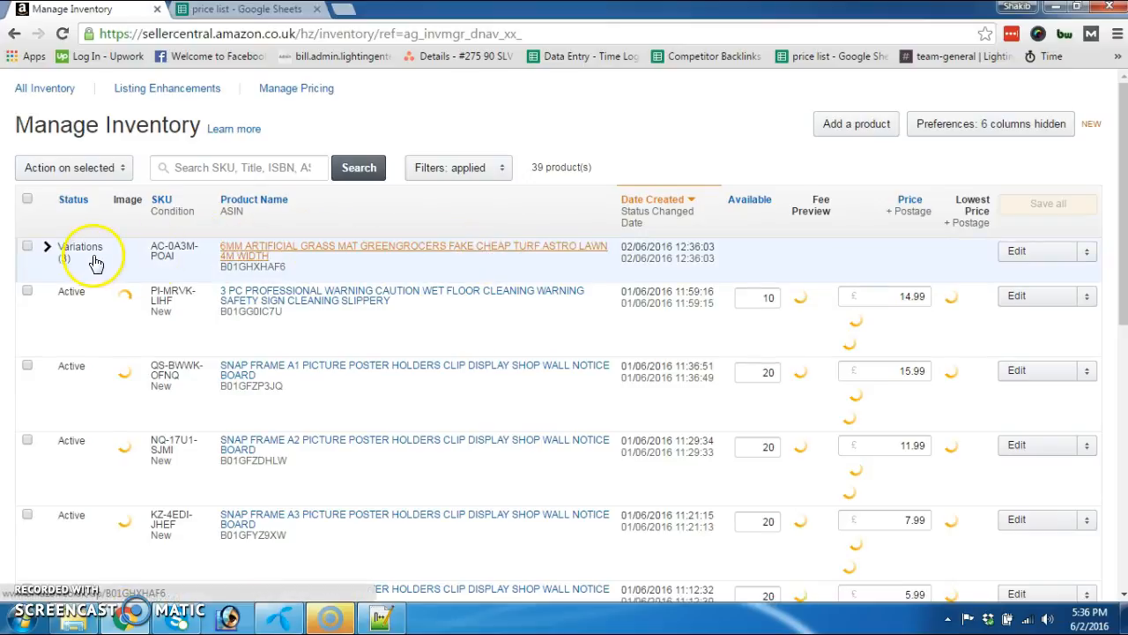
pyautogui.click(48, 247)
pyautogui.scroll(1, 48, 249)
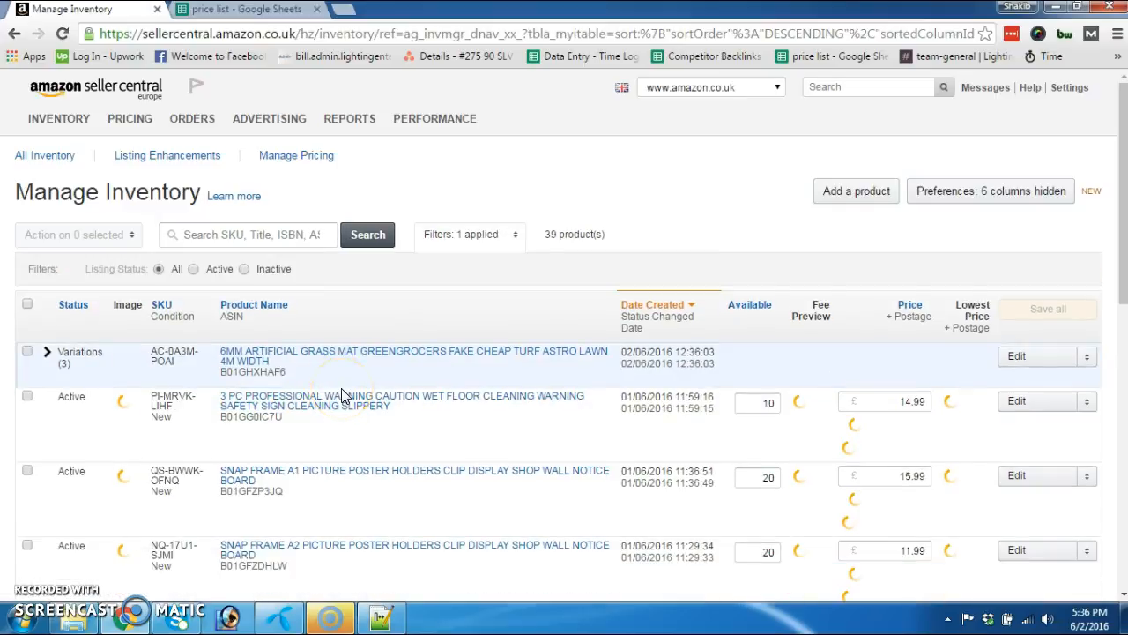
pyautogui.scroll(-1, 343, 397)
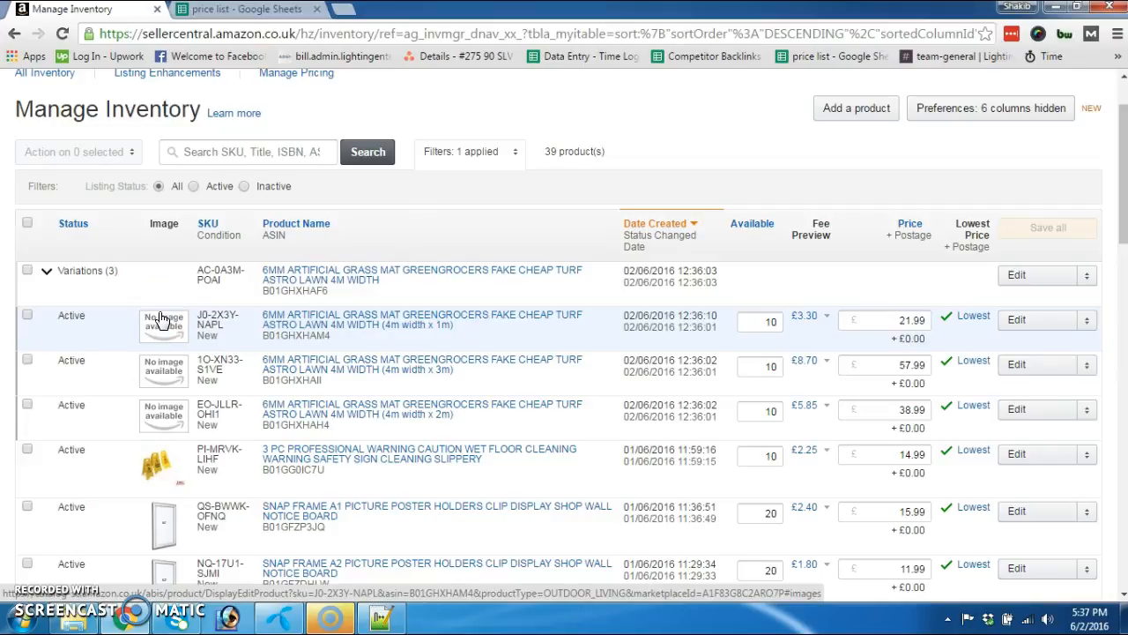
pyautogui.click(45, 272)
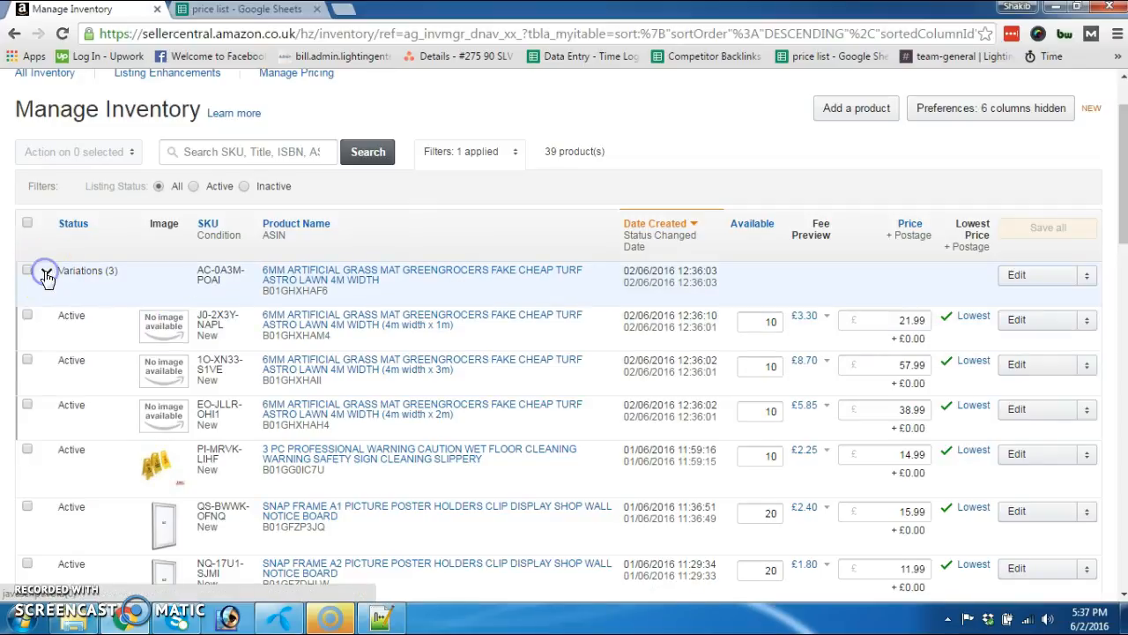